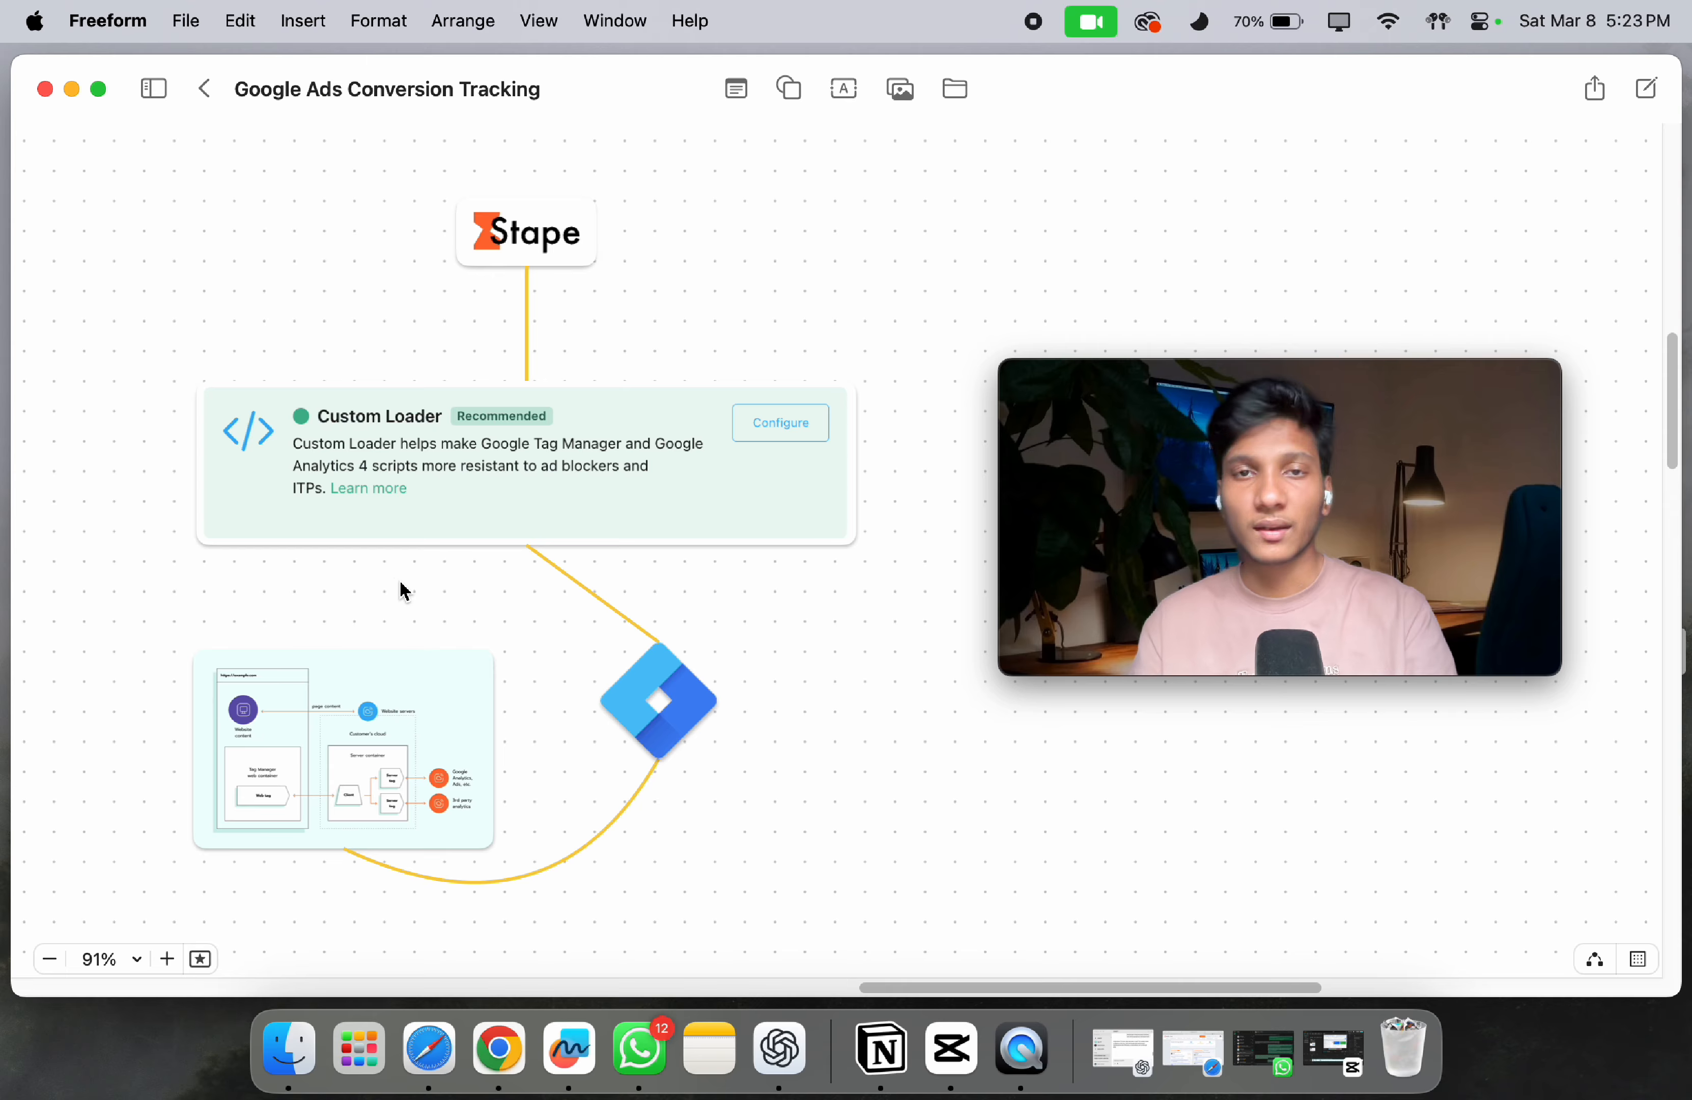
pyautogui.scroll(3, 399, 586)
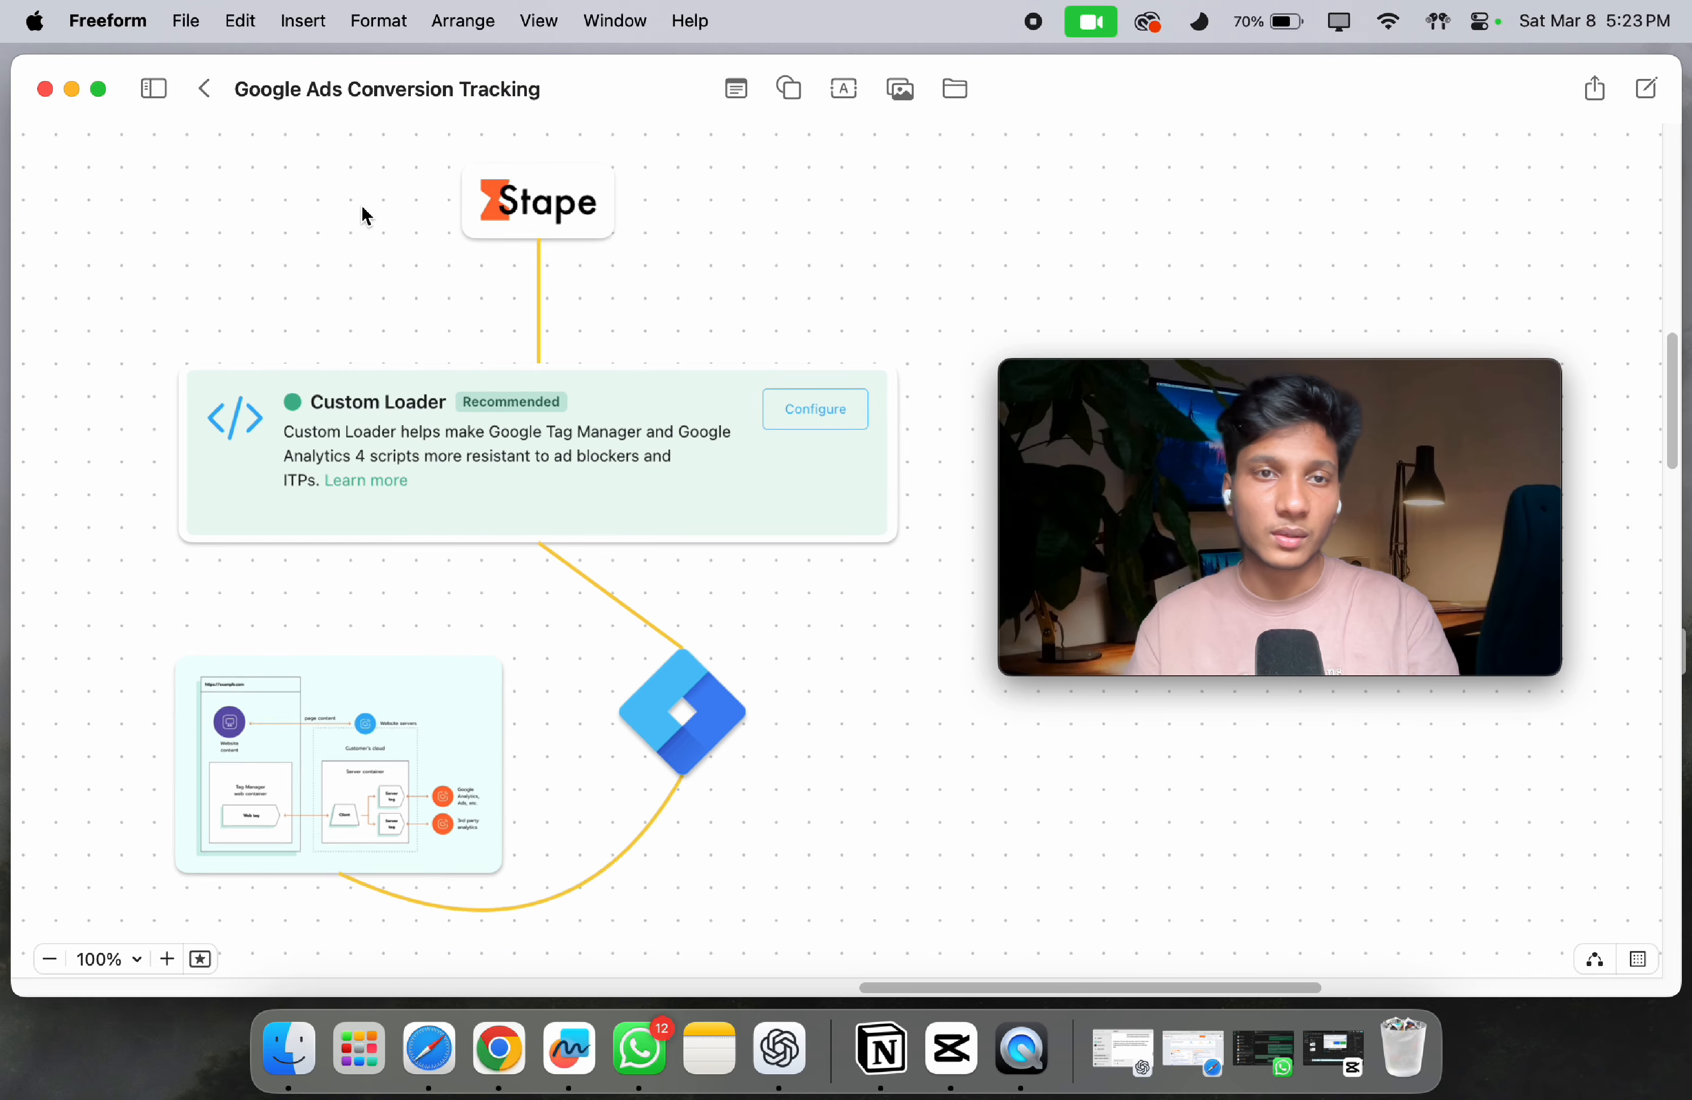
pyautogui.scroll(2, 411, 510)
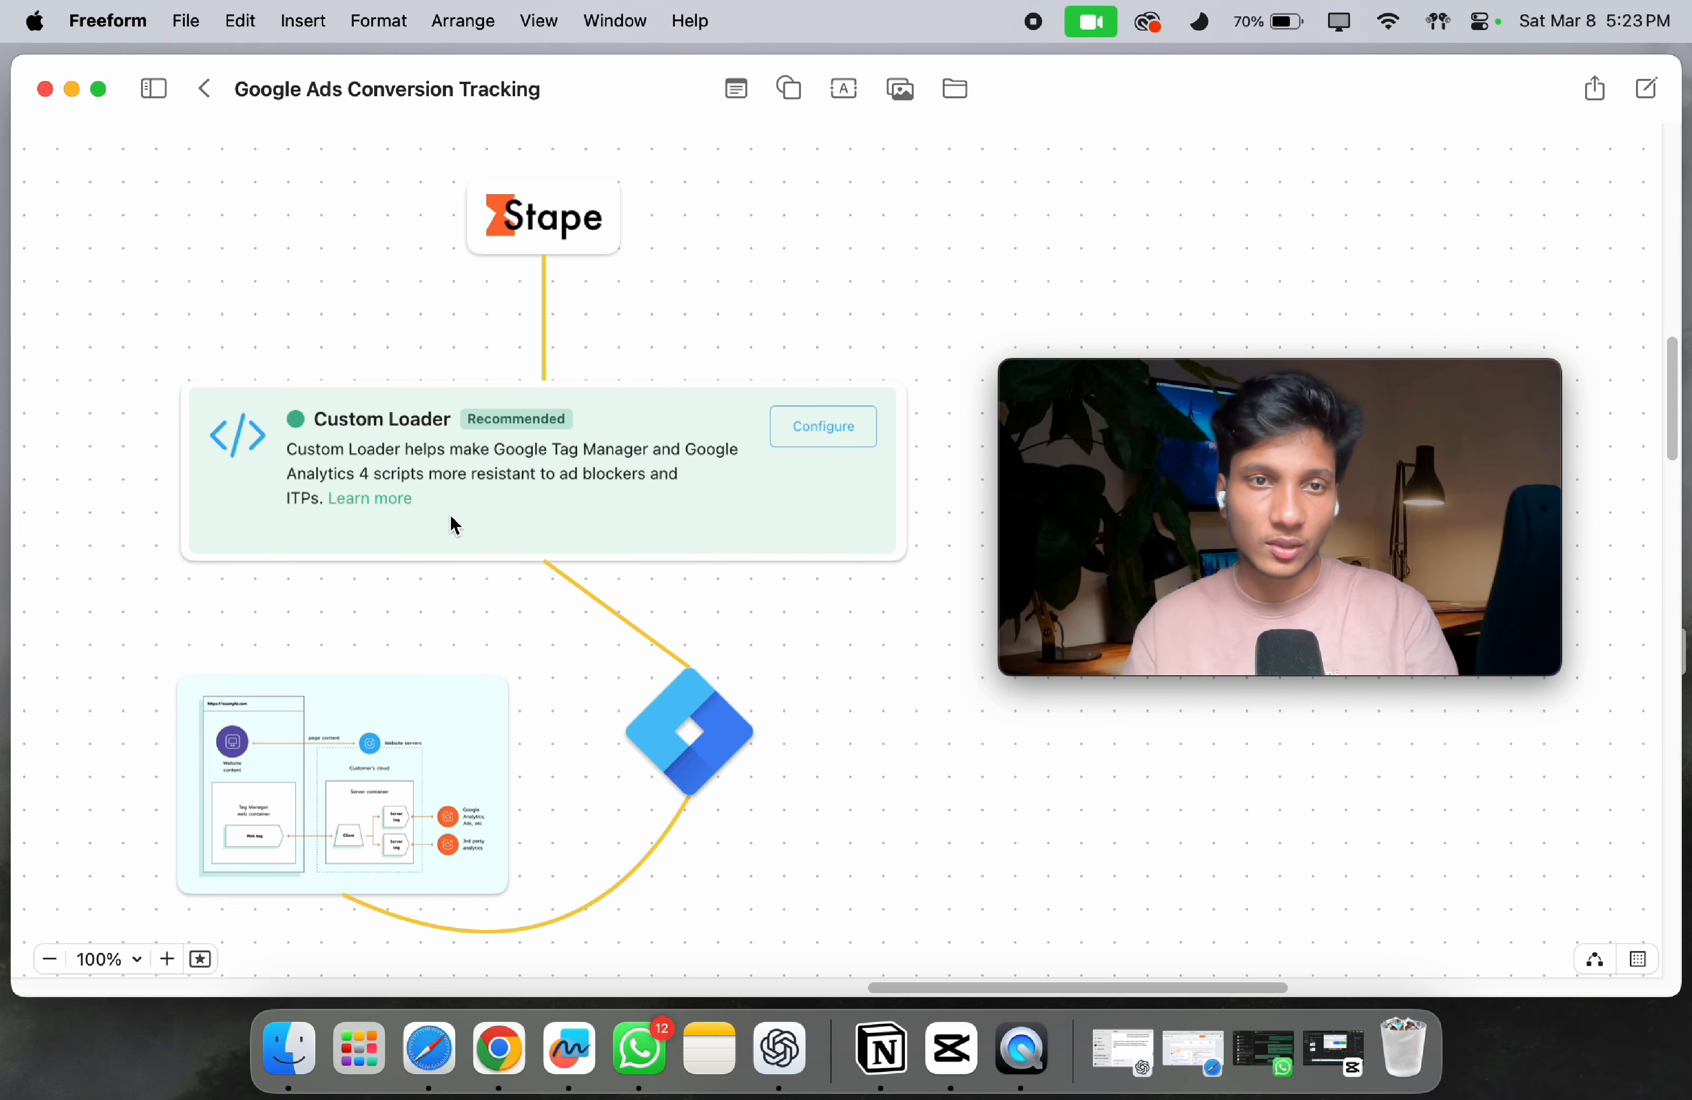
pyautogui.hscroll(-1, 458, 494)
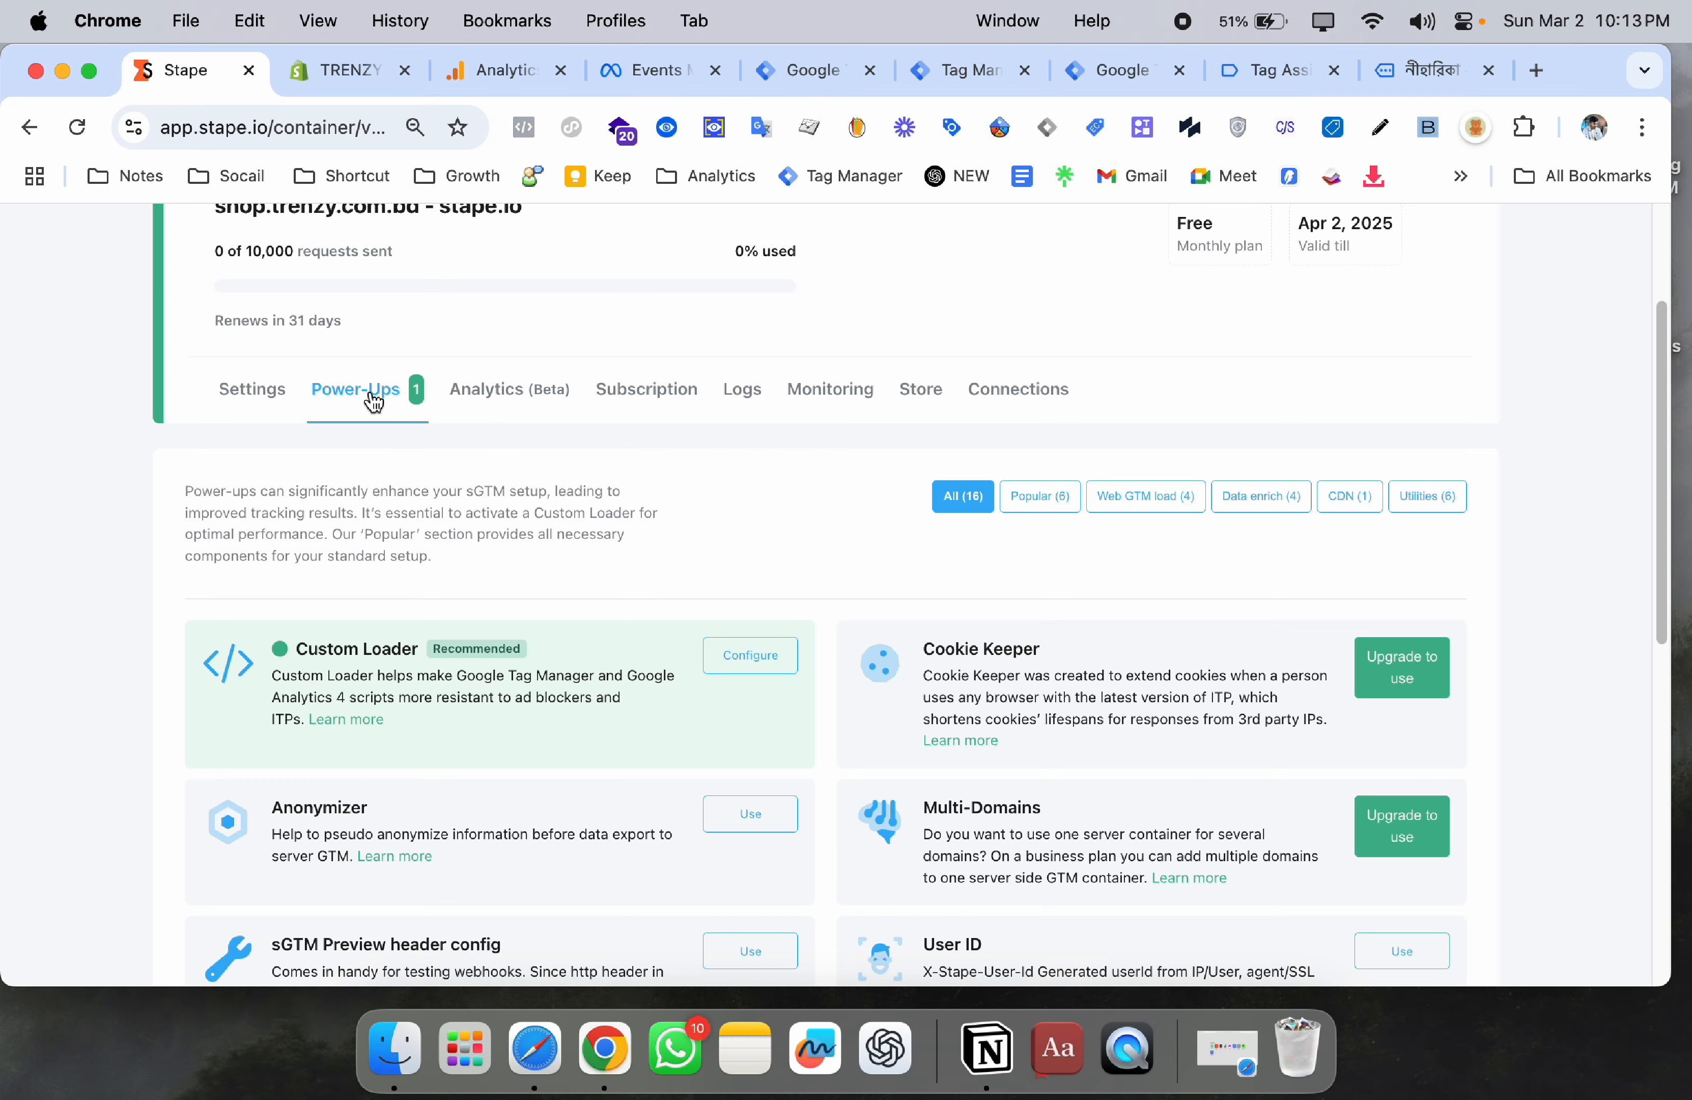
# - Check the Stape container's settings page and the tags in the shop.trenzy.com.bd server container in Tag Manager
pyautogui.click(256, 401)
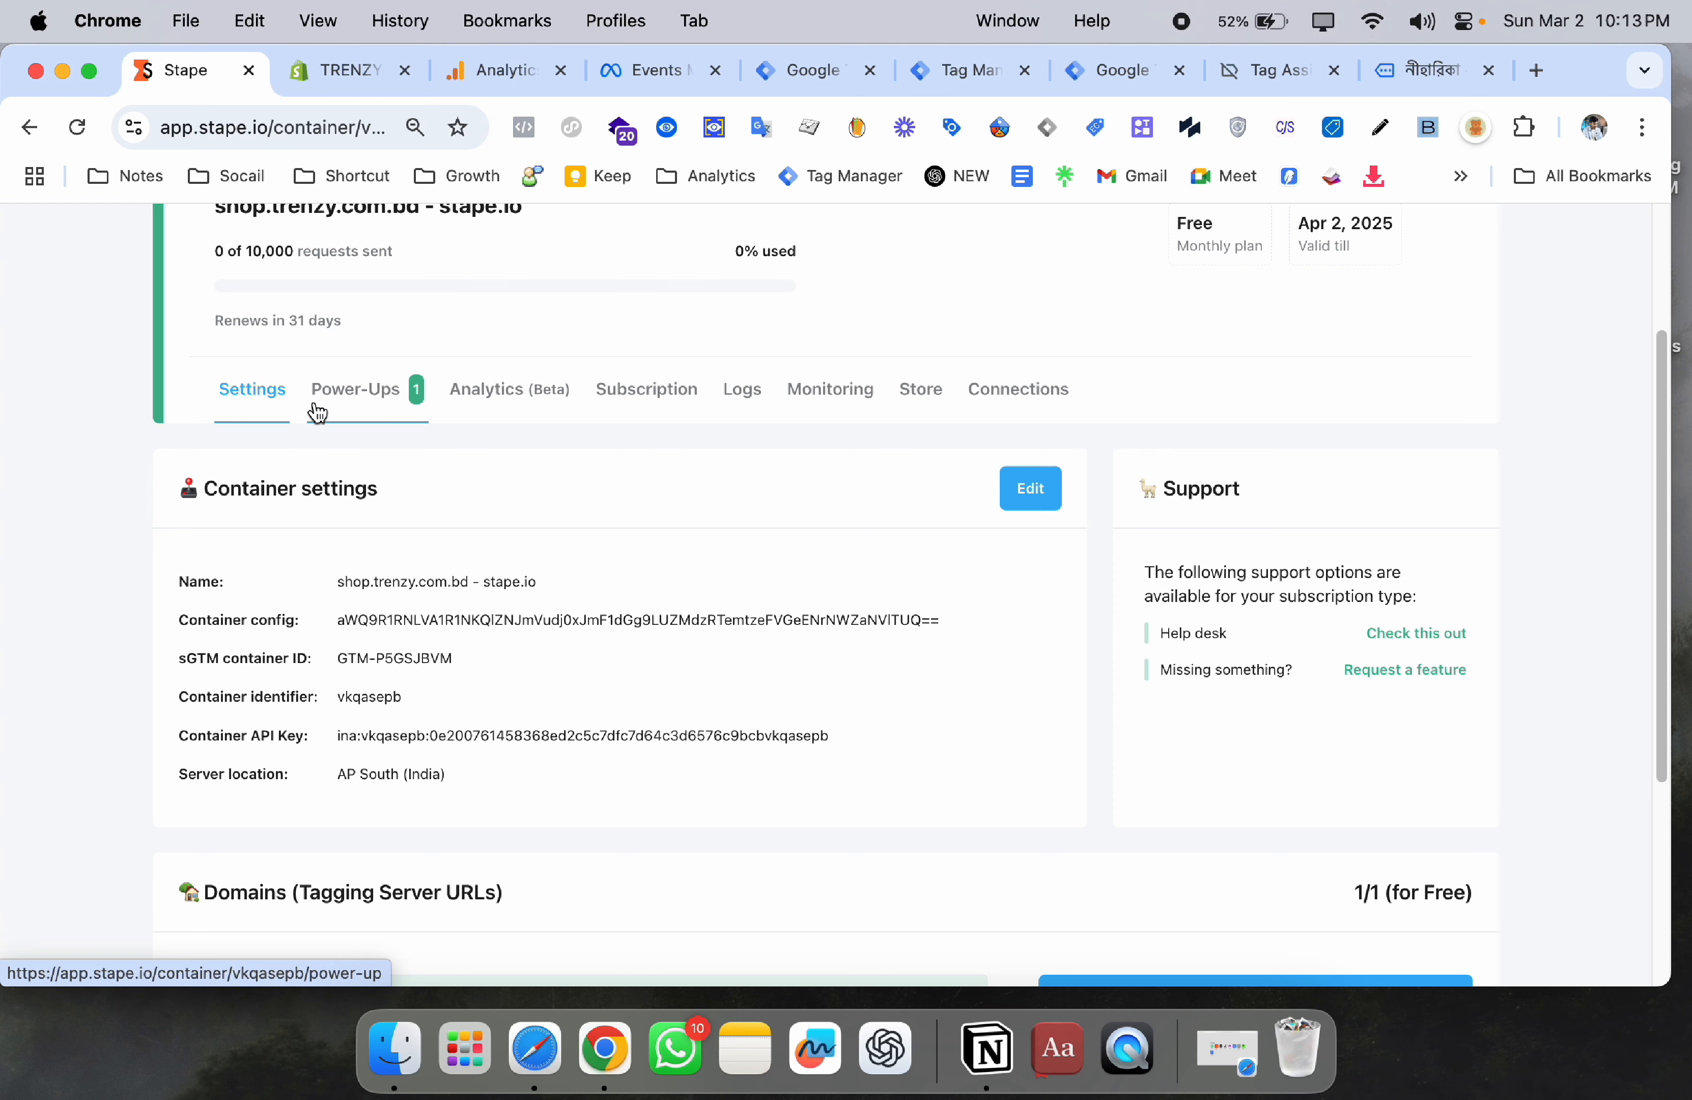
pyautogui.click(818, 69)
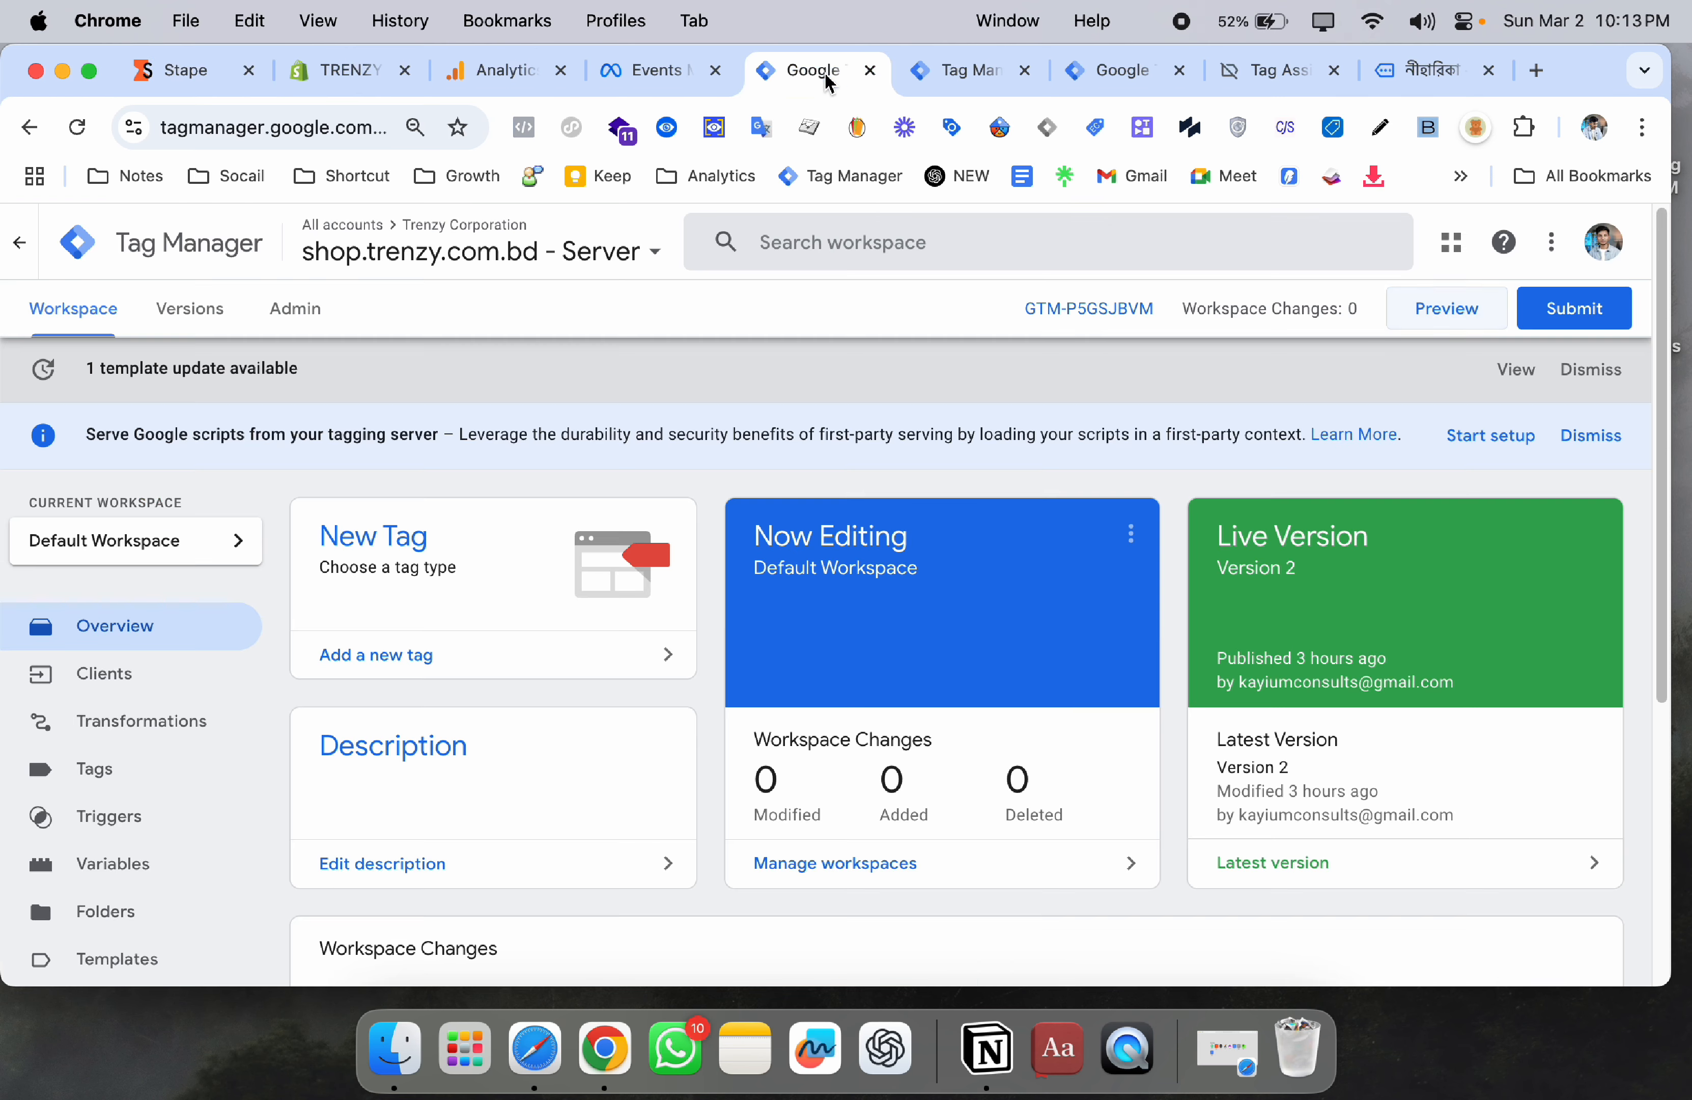
pyautogui.click(178, 759)
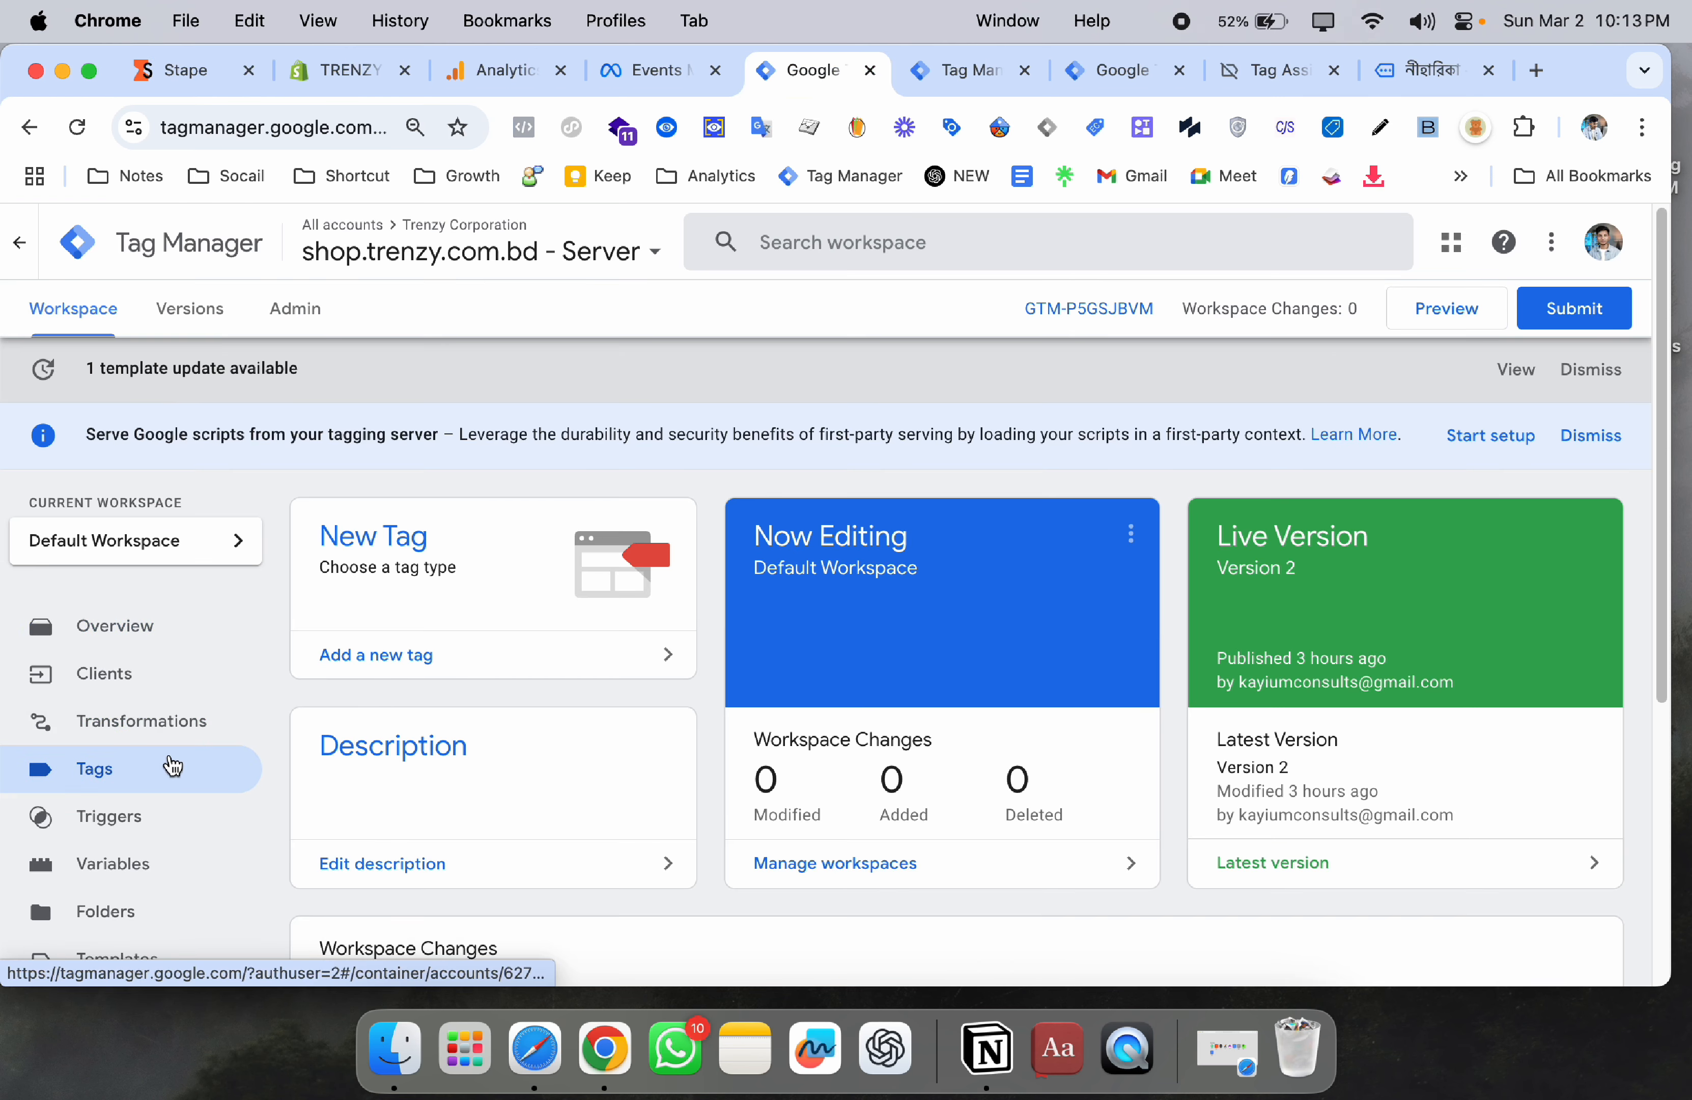
pyautogui.scroll(-5, 616, 674)
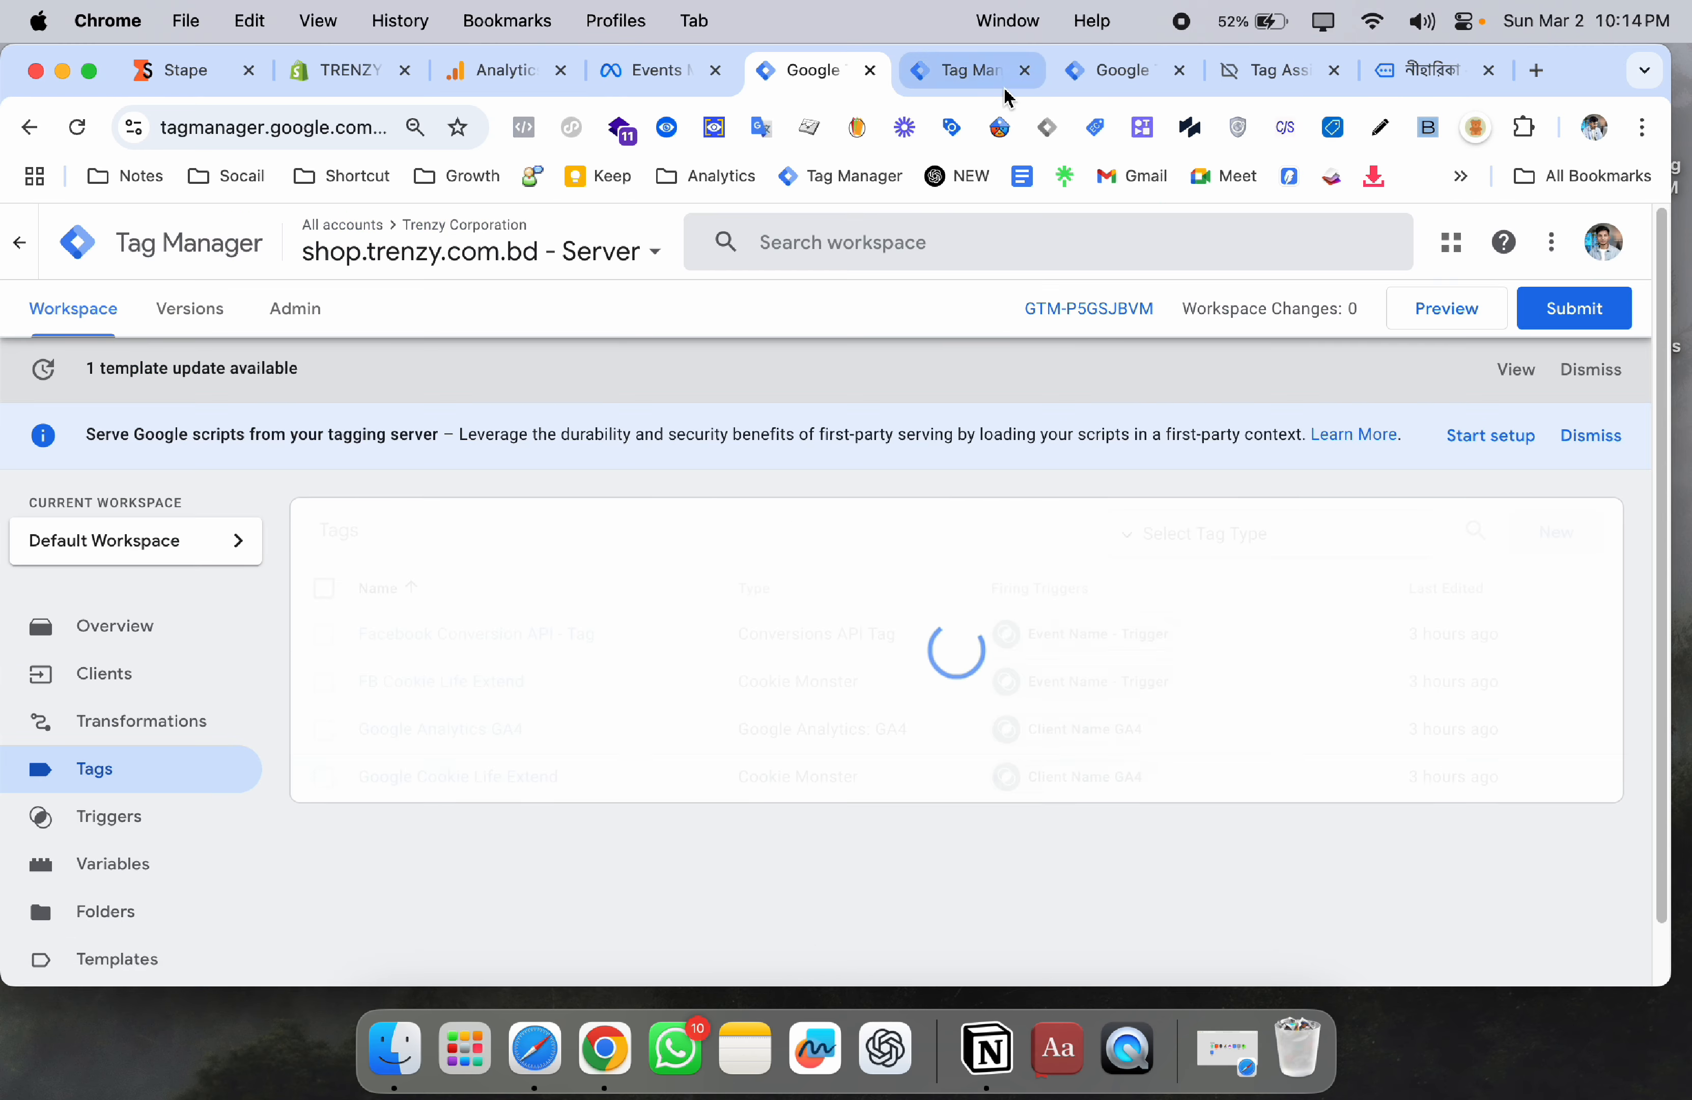
pyautogui.scroll(-2, 872, 473)
# - Review the GA4 and Facebook Pixel tags in the shop.trenzy.com.bd web container
pyautogui.click(1118, 69)
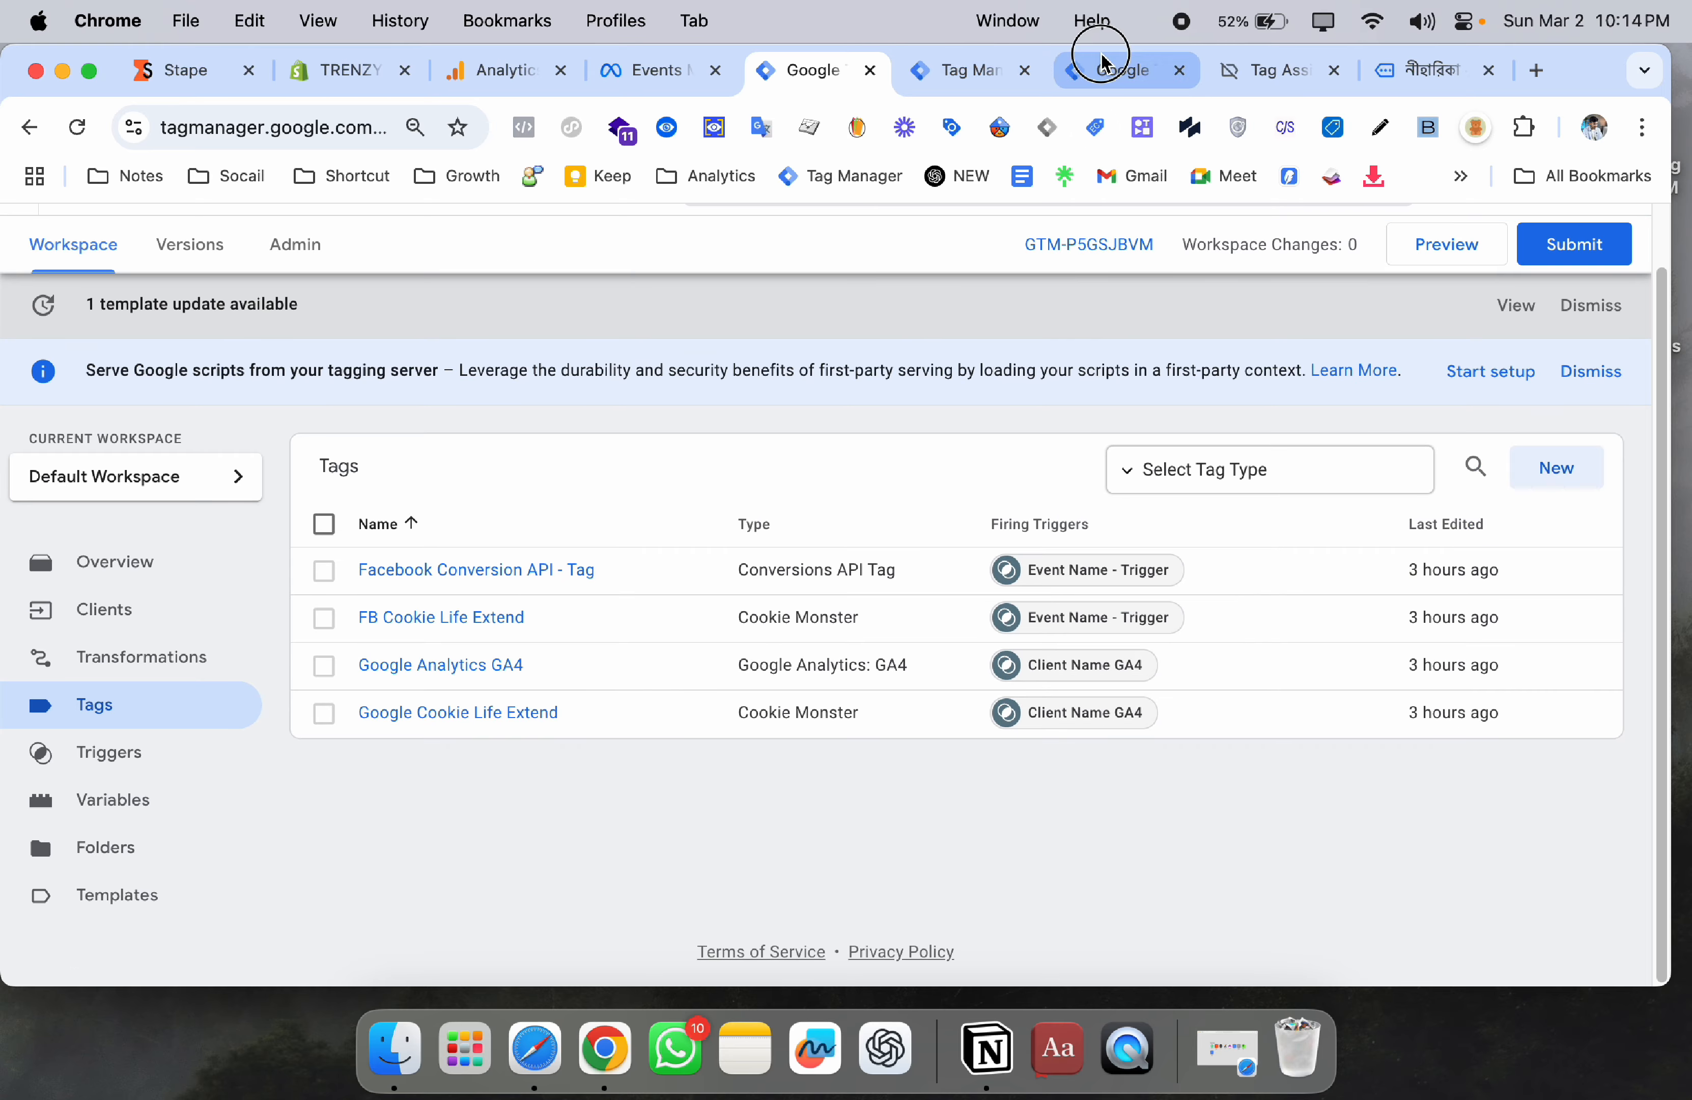
pyautogui.scroll(-10, 706, 556)
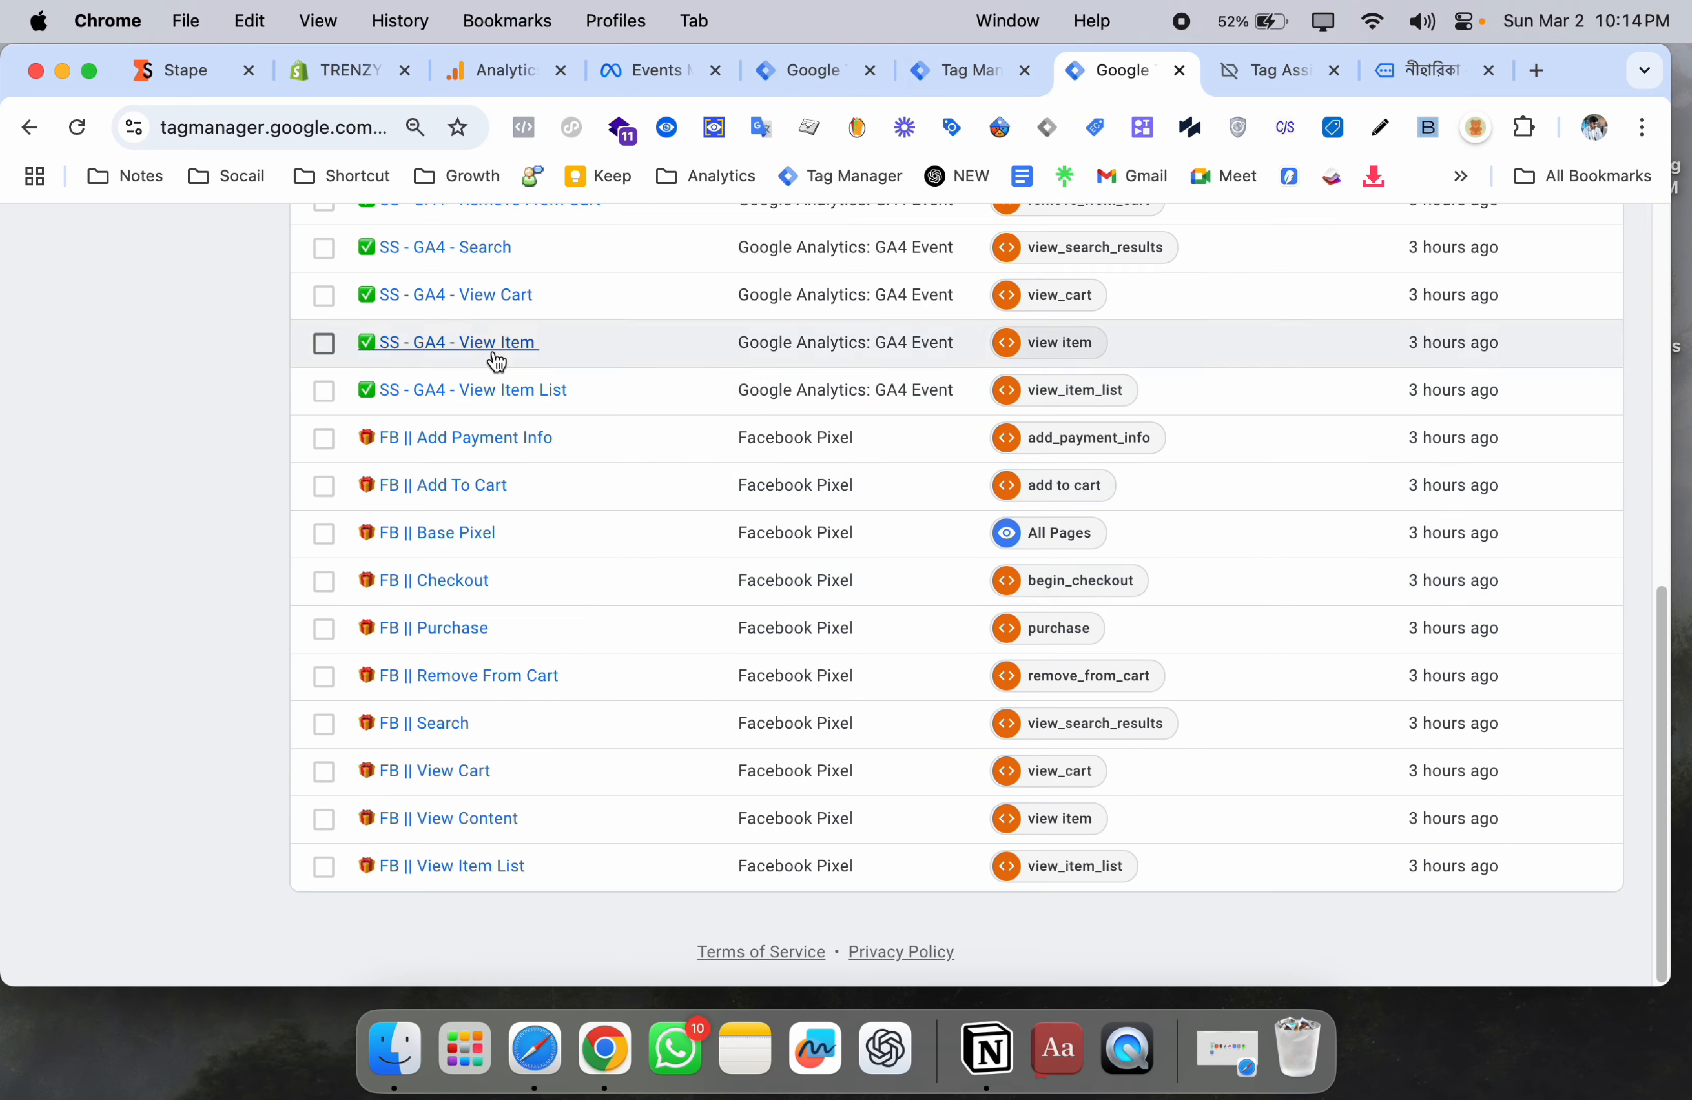
pyautogui.scroll(10, 459, 698)
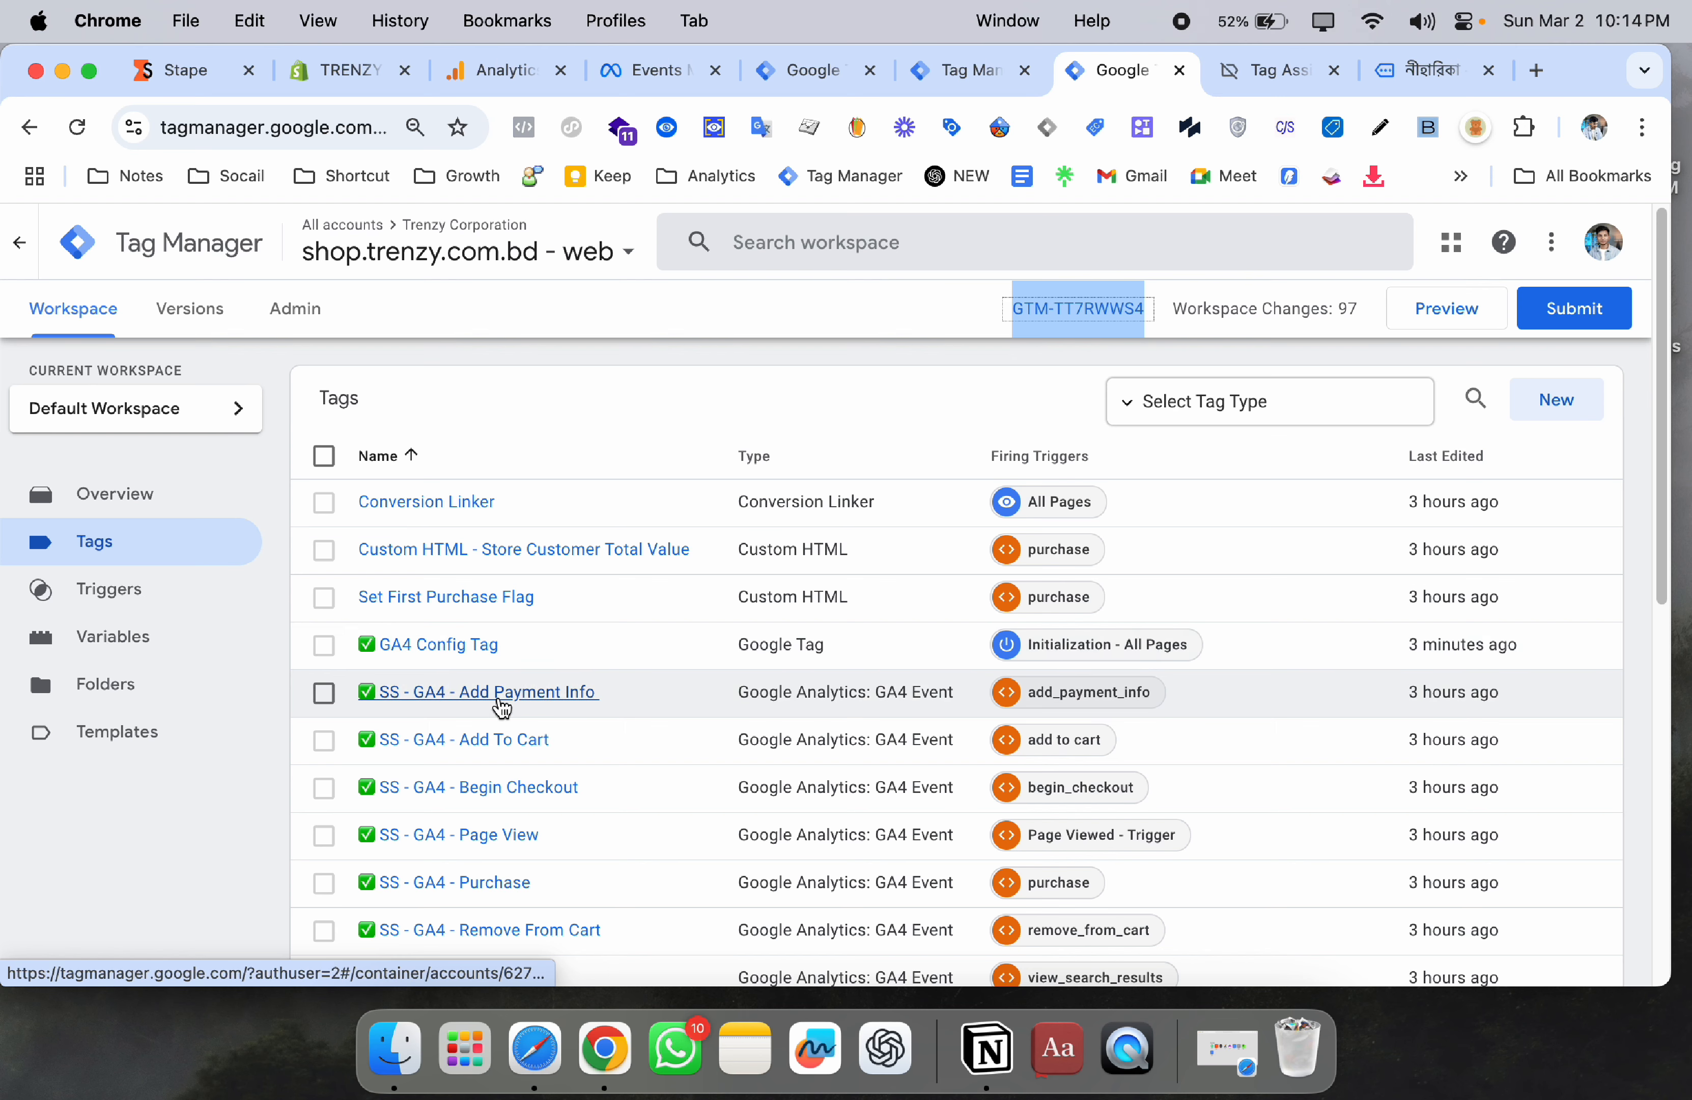
pyautogui.scroll(-7, 508, 704)
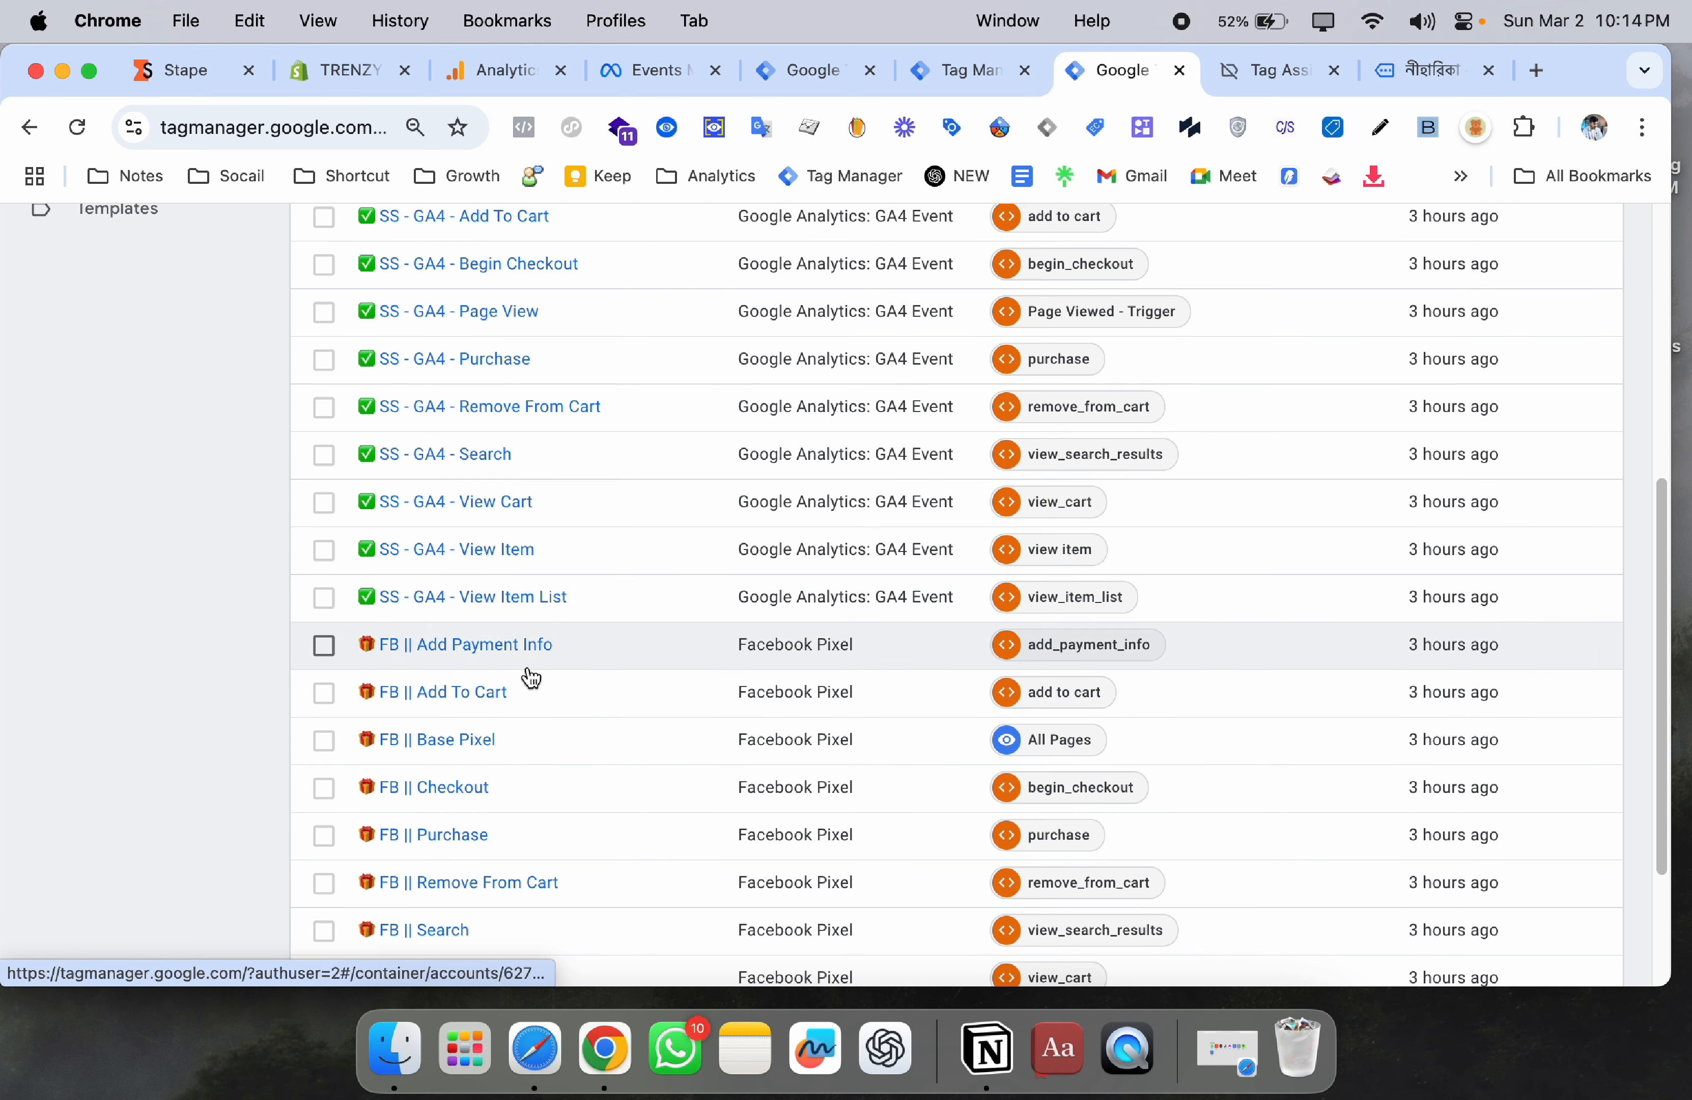
pyautogui.scroll(5, 805, 529)
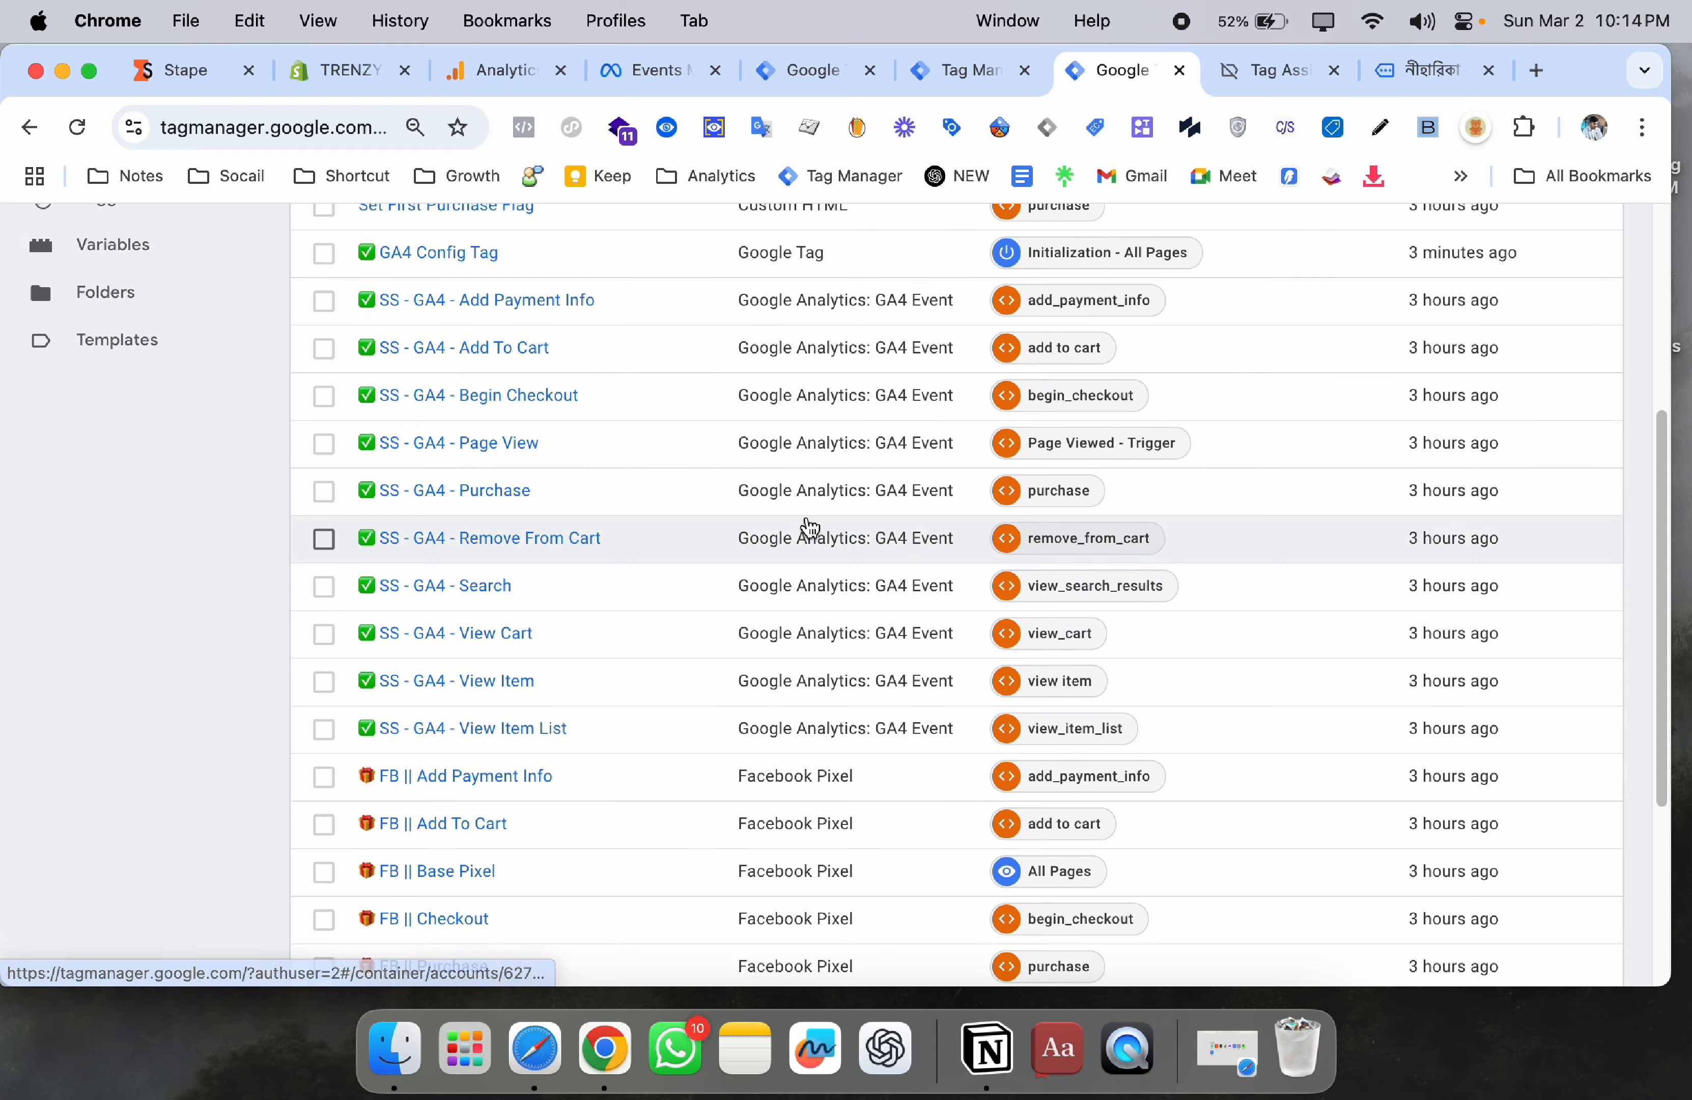
pyautogui.scroll(2, 835, 529)
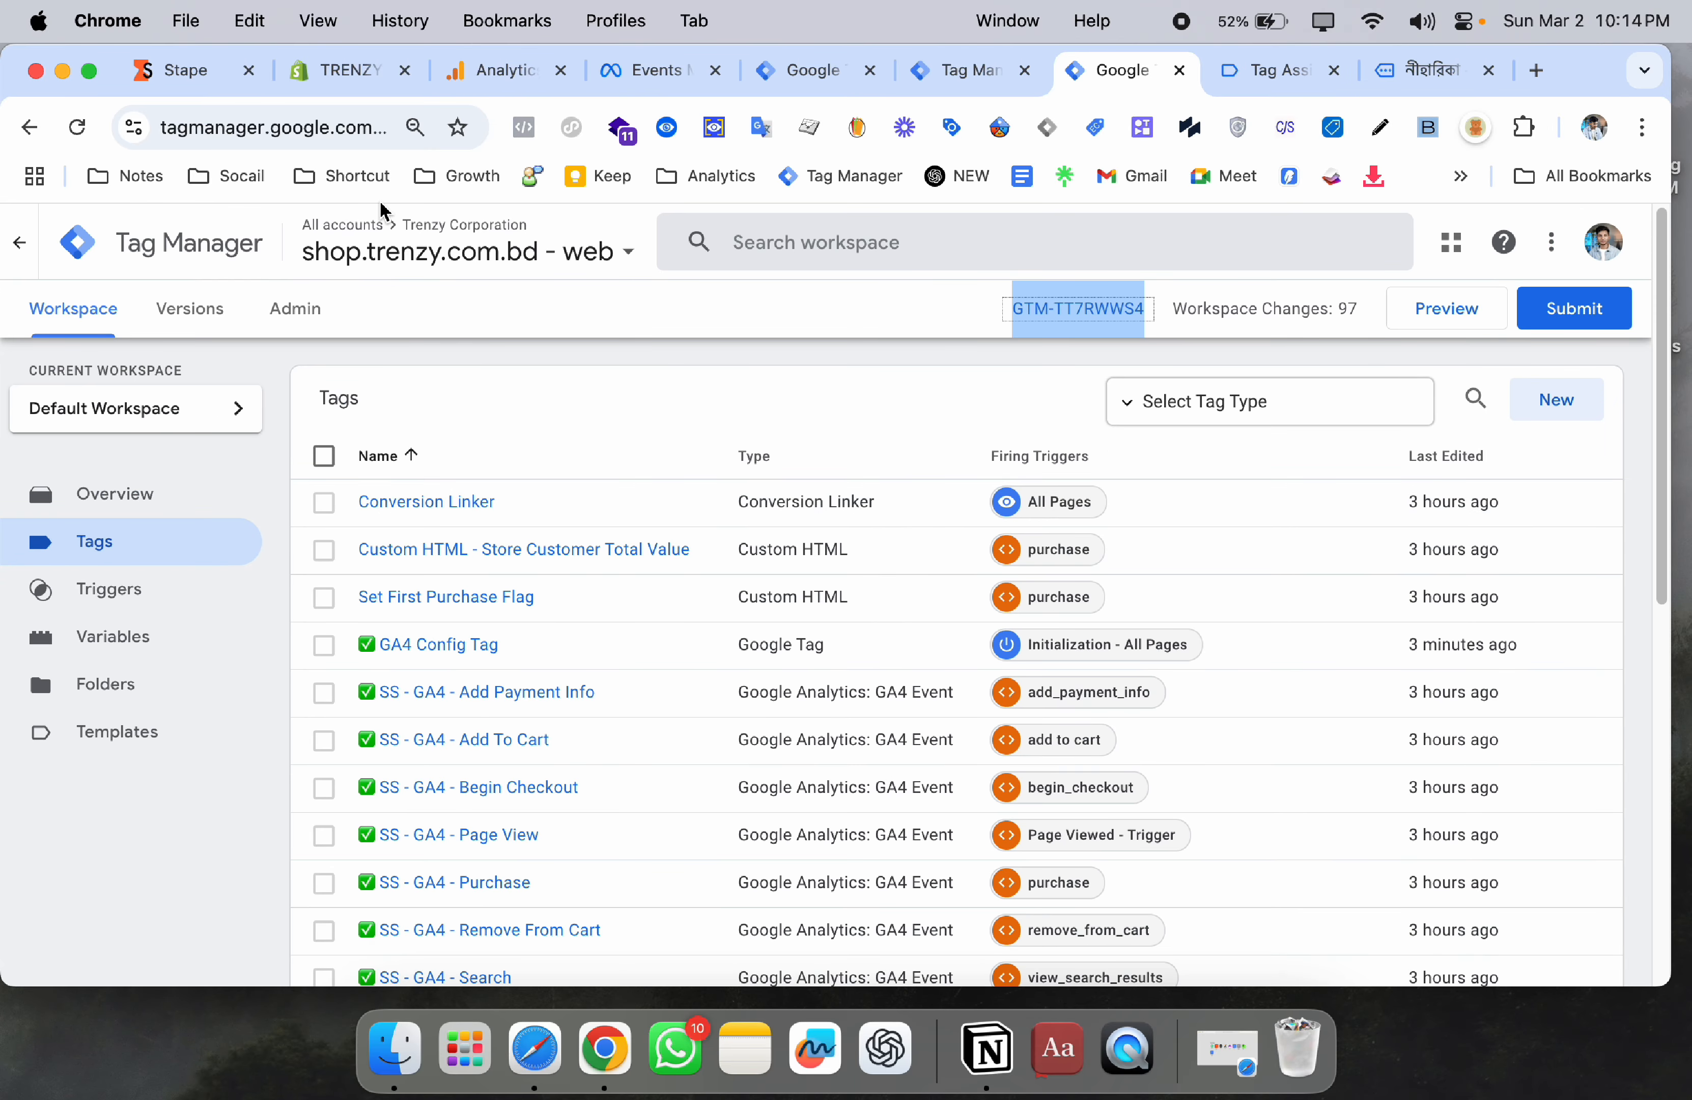
# - Examine the Stape container settings and its tagging server domain with the CNAME record
pyautogui.click(184, 69)
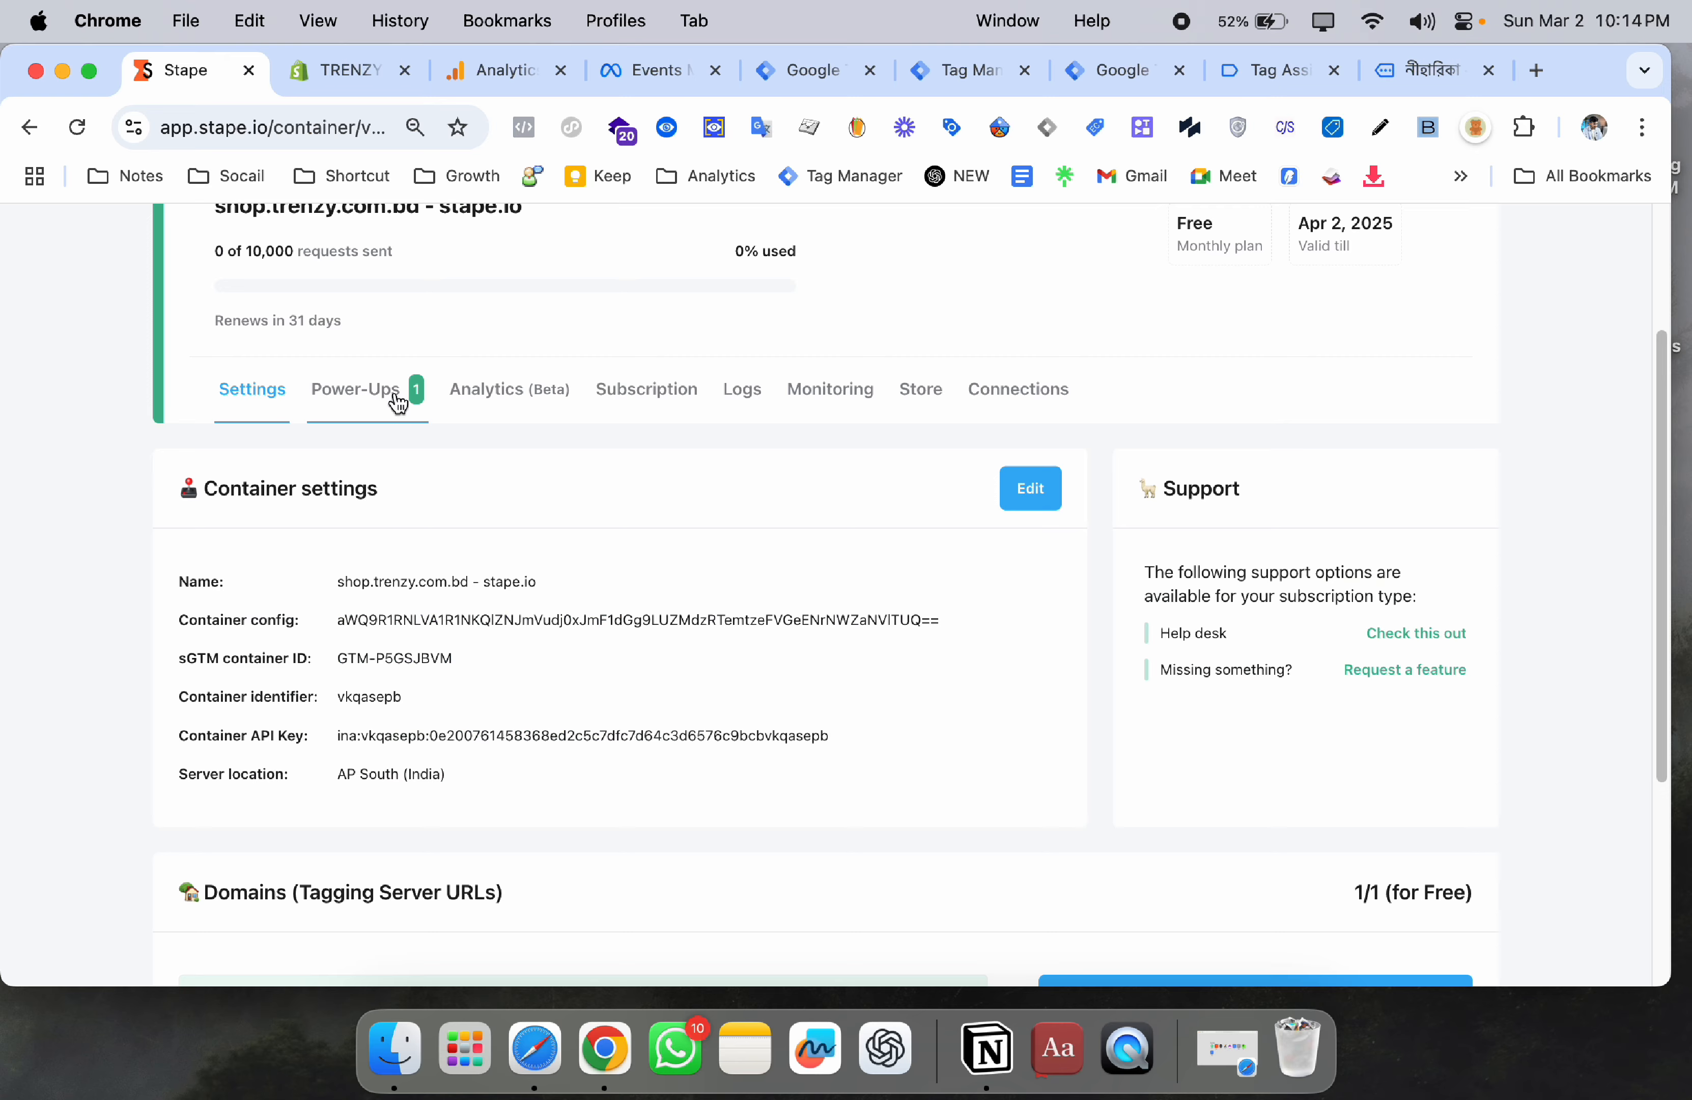
pyautogui.scroll(2, 450, 559)
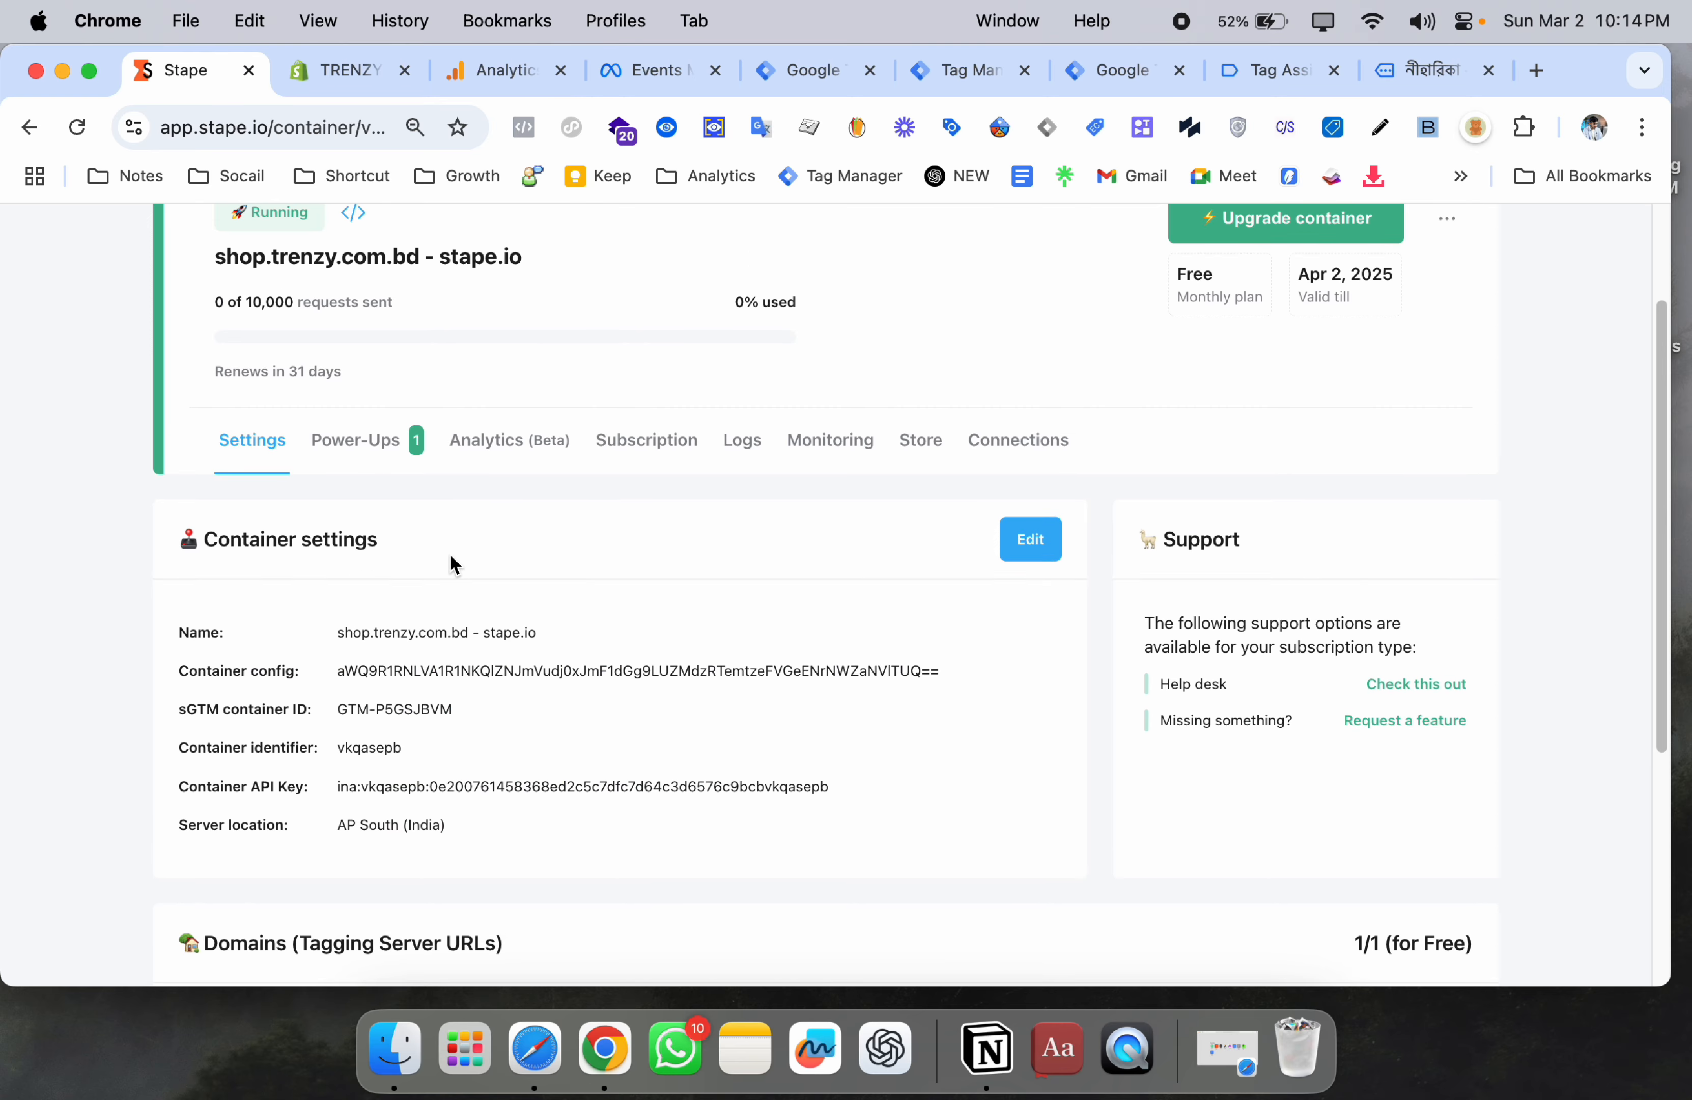
pyautogui.scroll(-4, 432, 572)
pyautogui.scroll(-6, 437, 571)
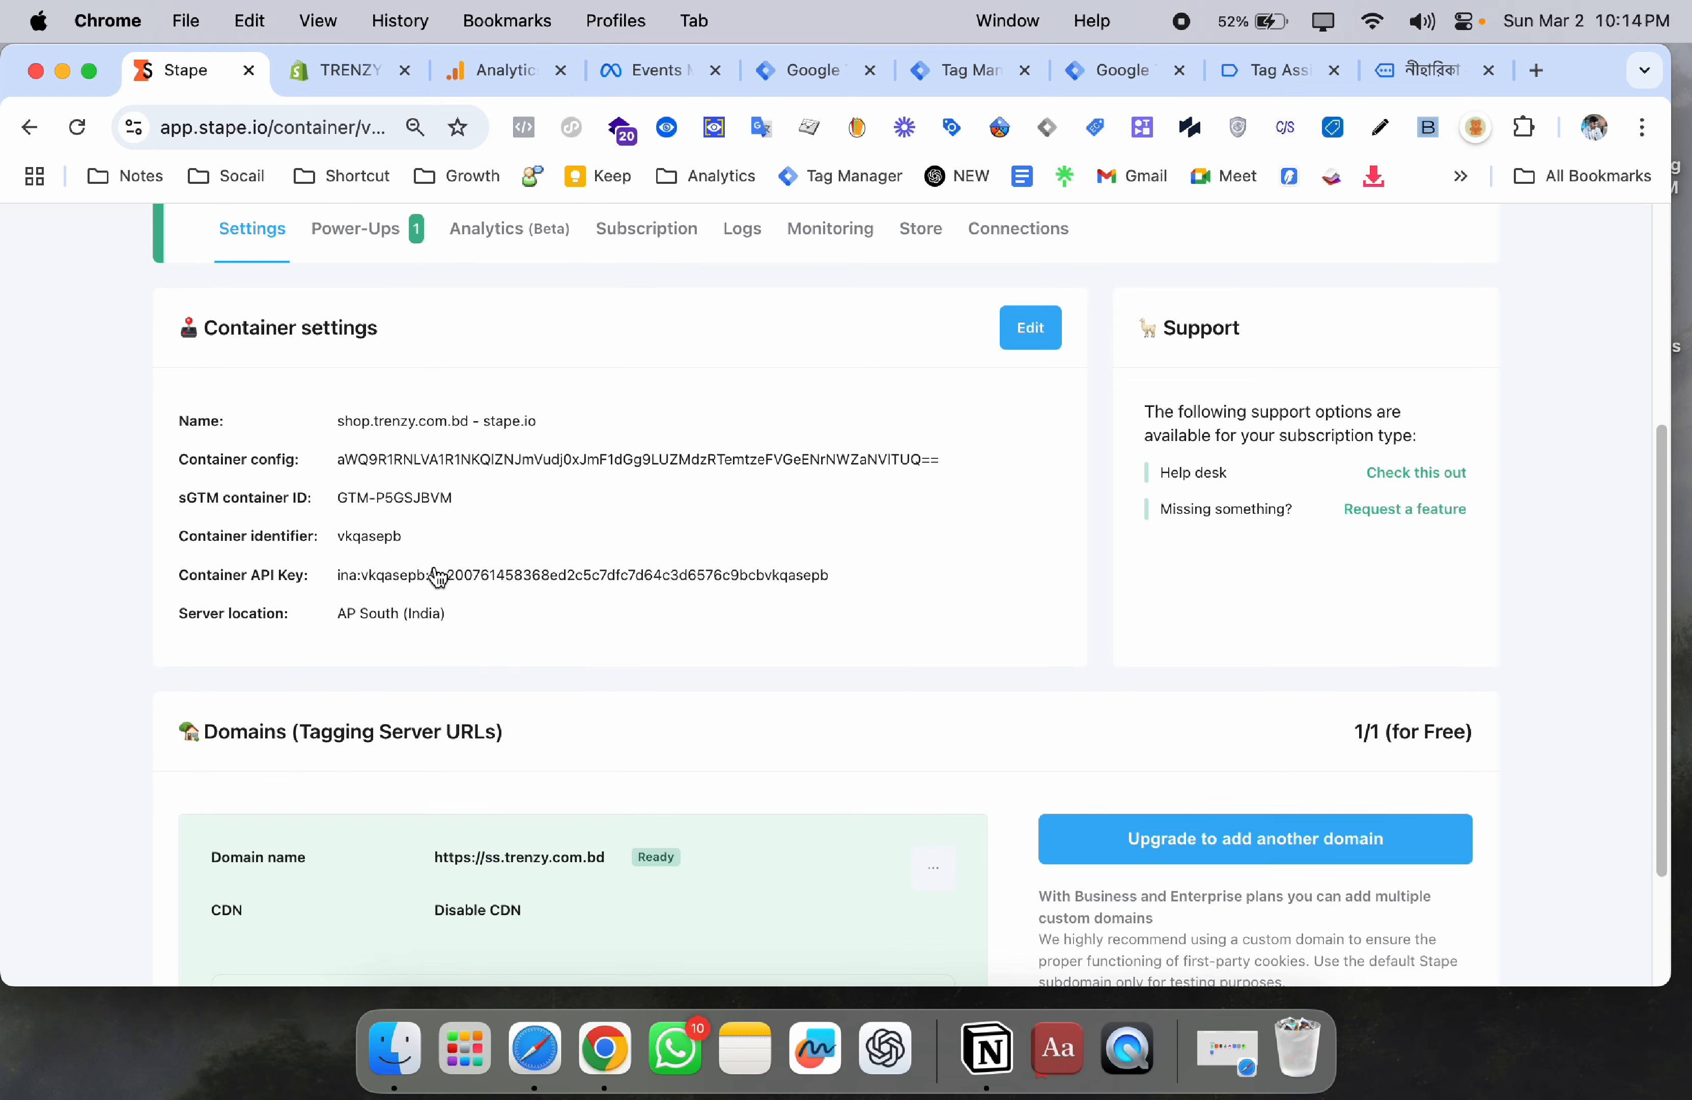
pyautogui.moveTo(514, 680)
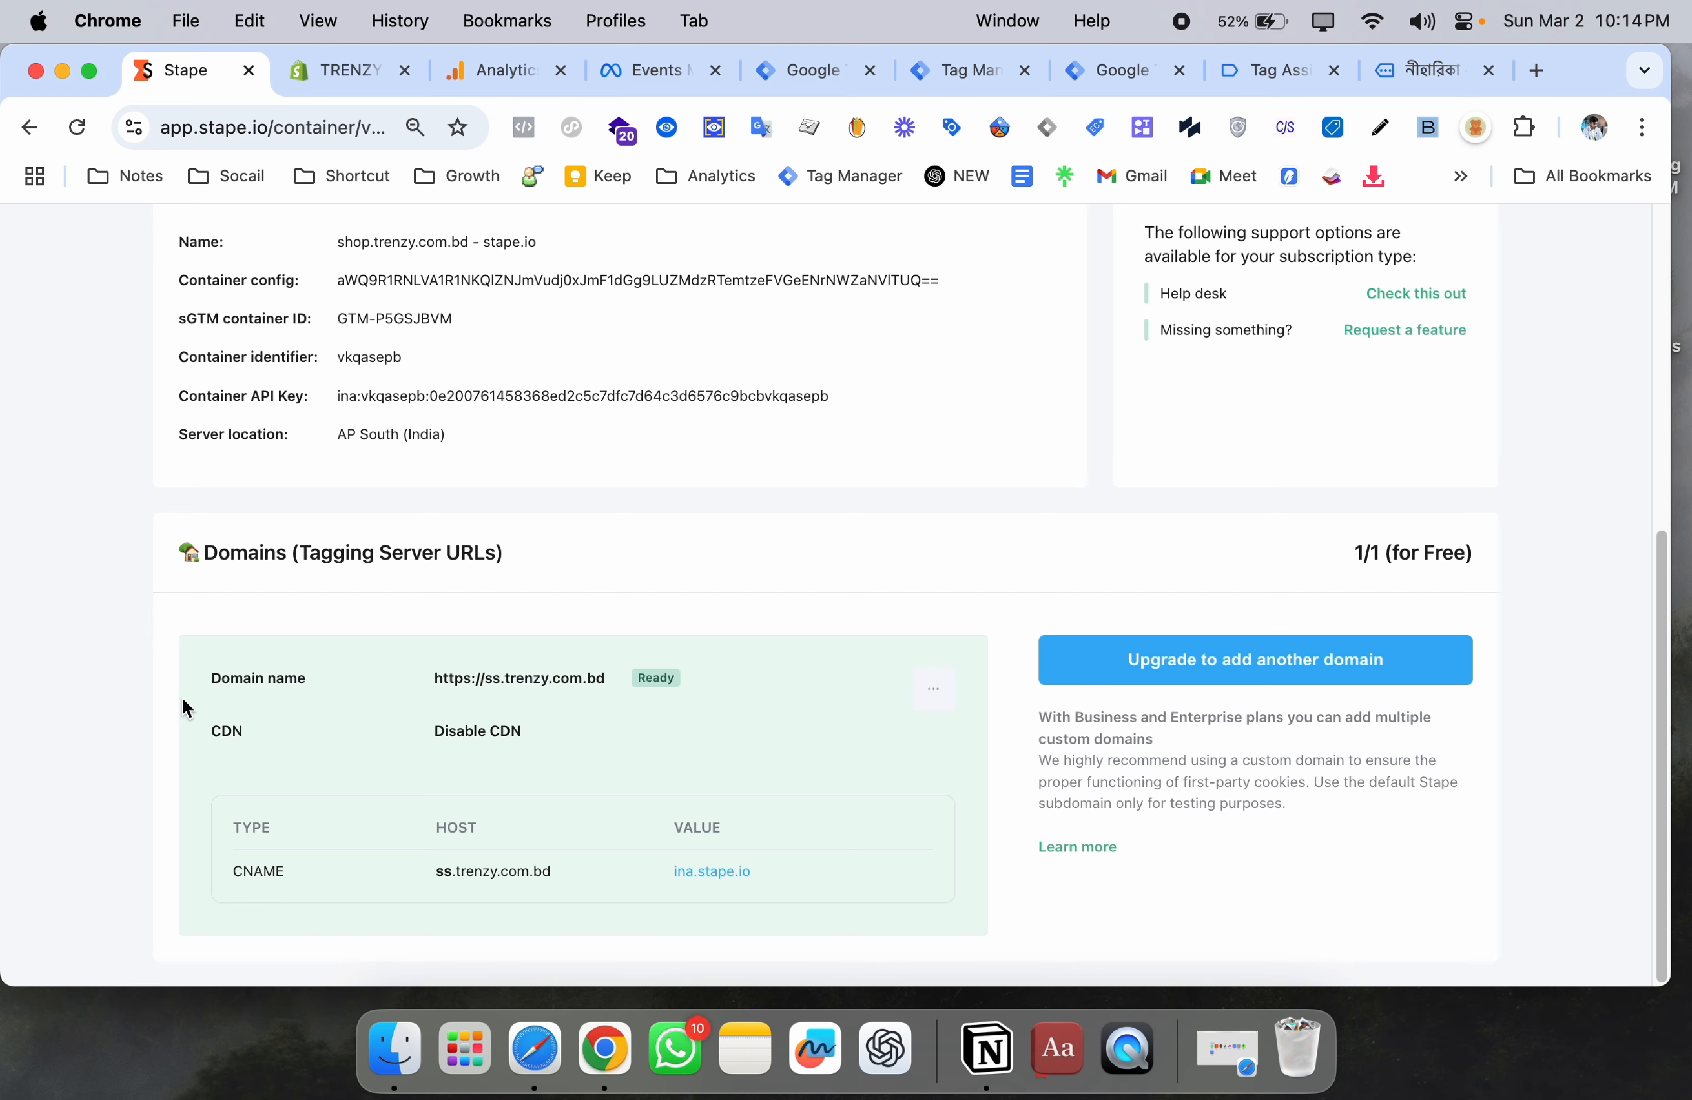
pyautogui.scroll(5, 604, 646)
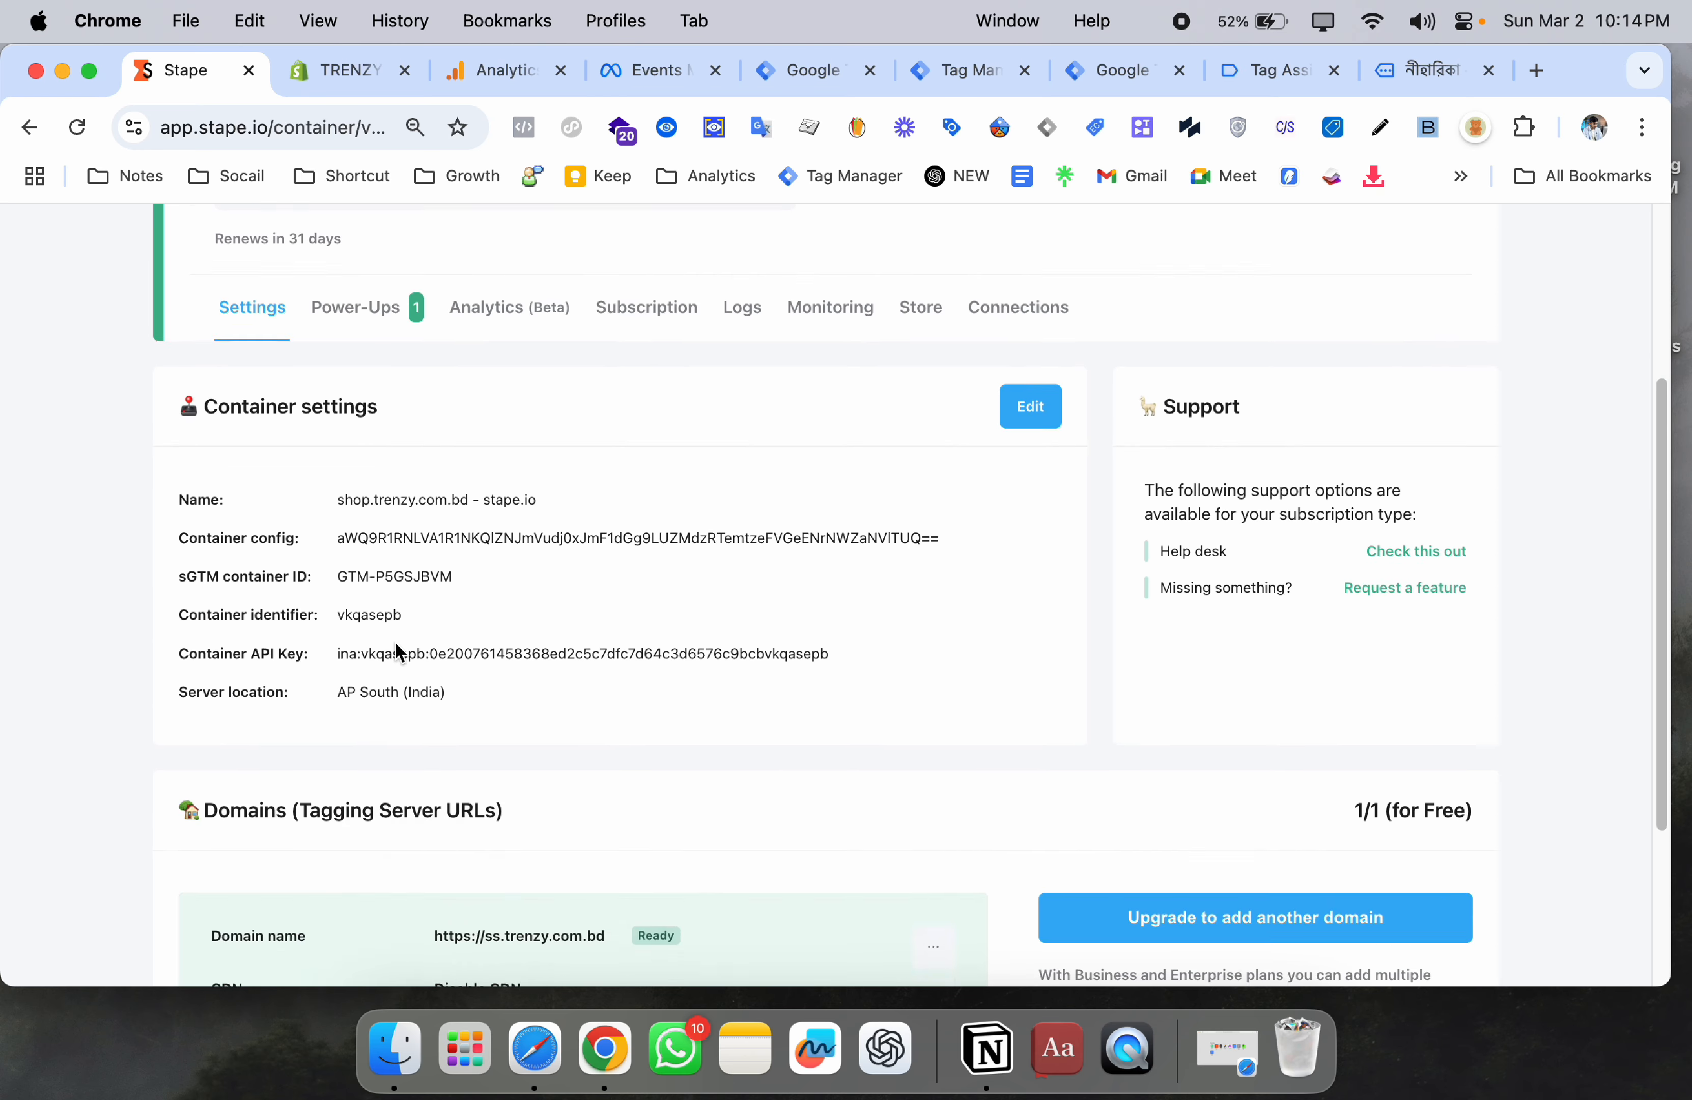
pyautogui.scroll(-5, 396, 642)
pyautogui.scroll(10, 477, 655)
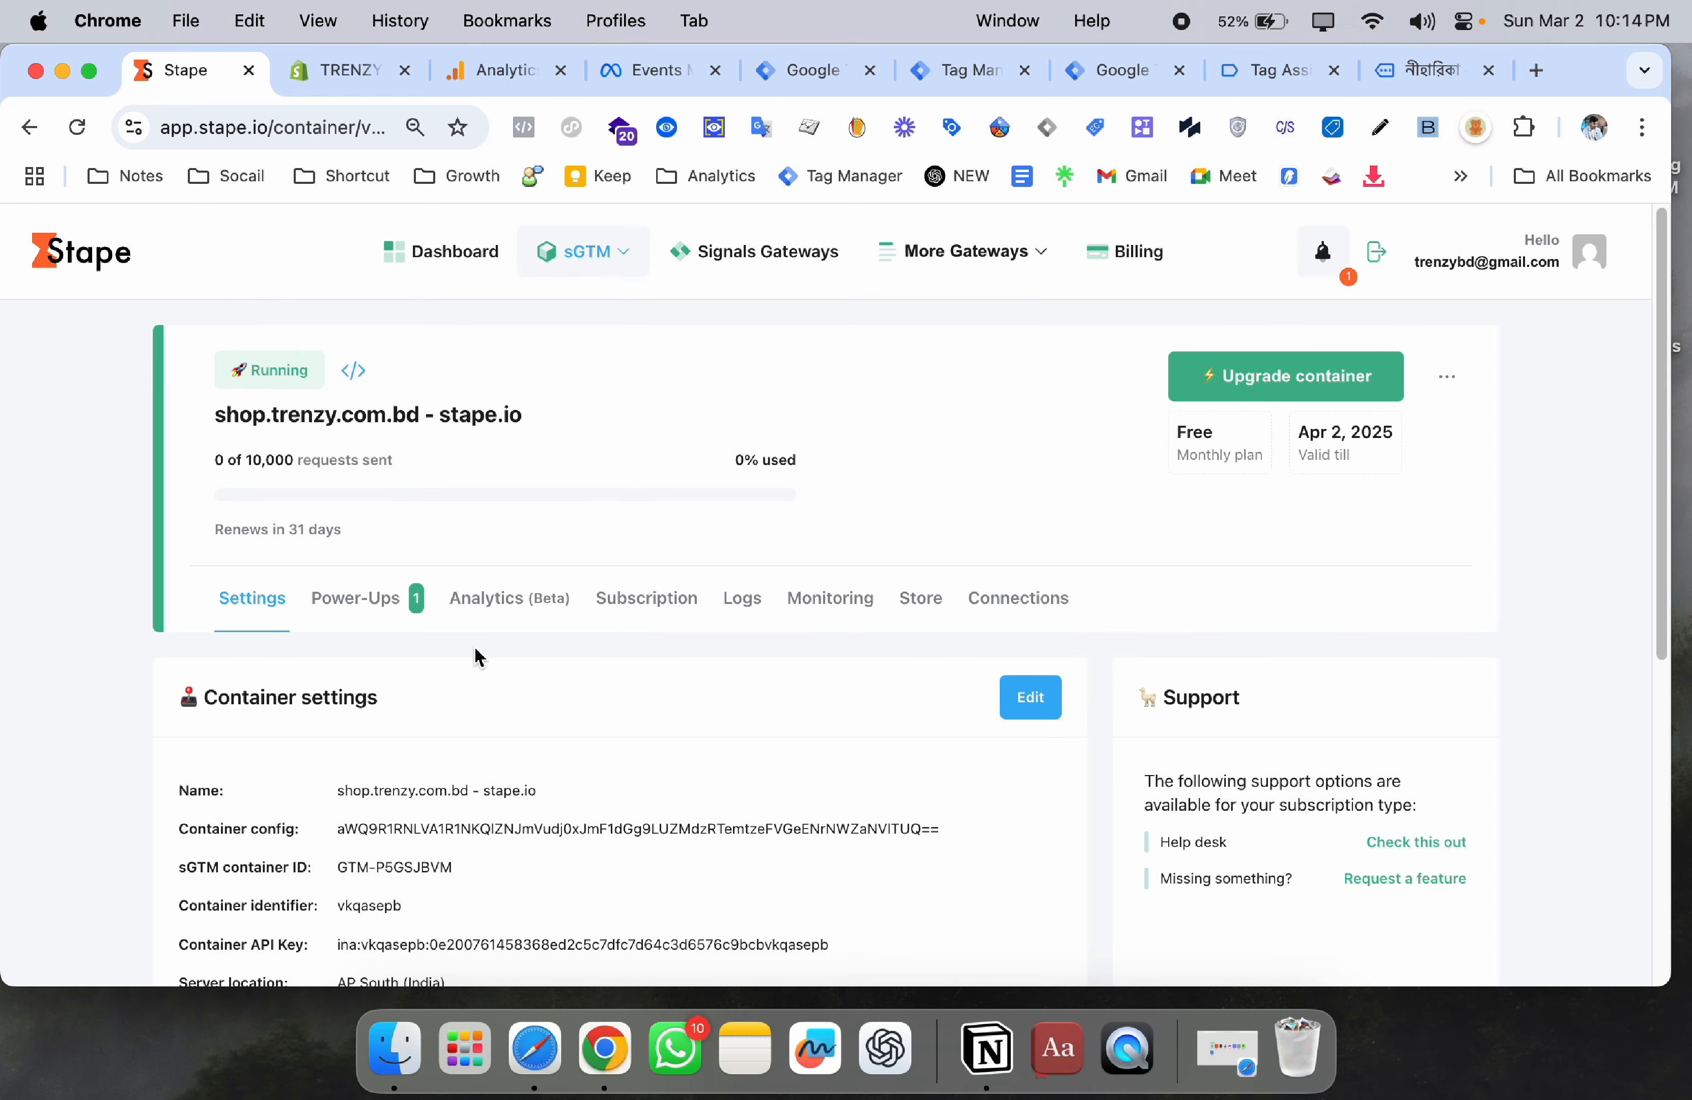
# - Open the configuration of the container's Custom Loader power-up and go to its code and setup information
pyautogui.click(378, 607)
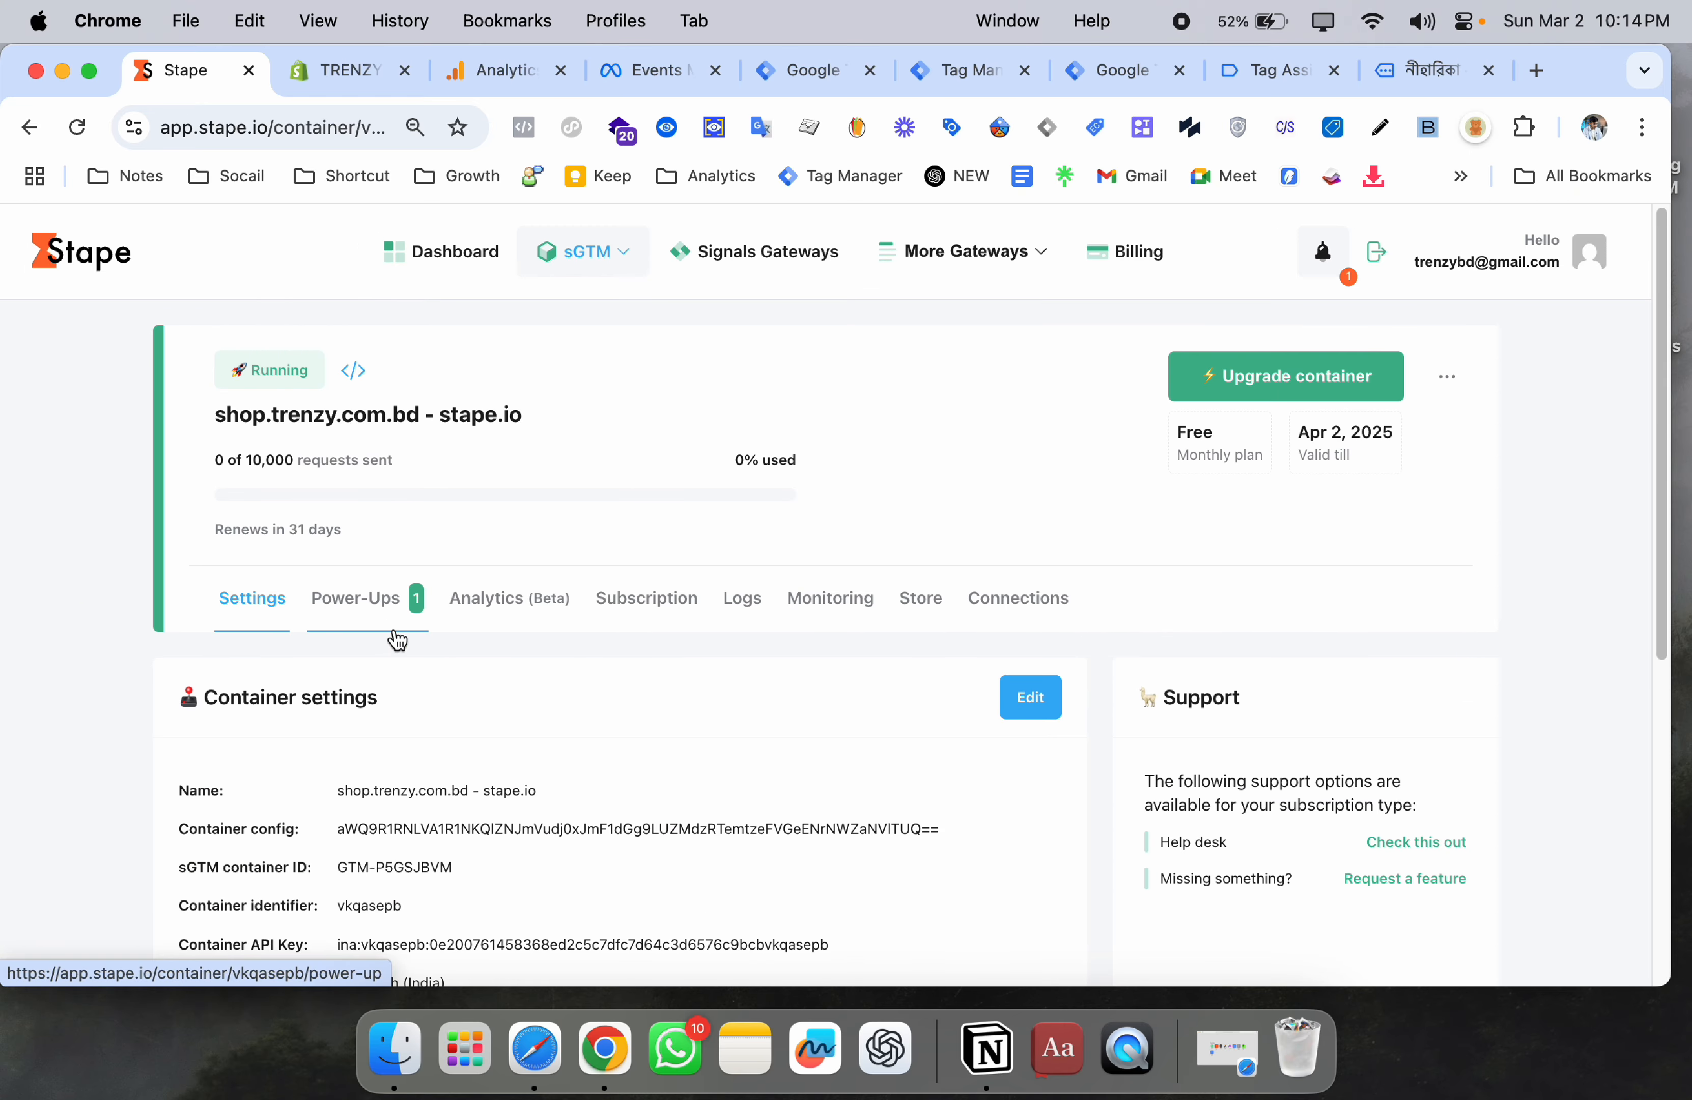
pyautogui.scroll(-4, 683, 651)
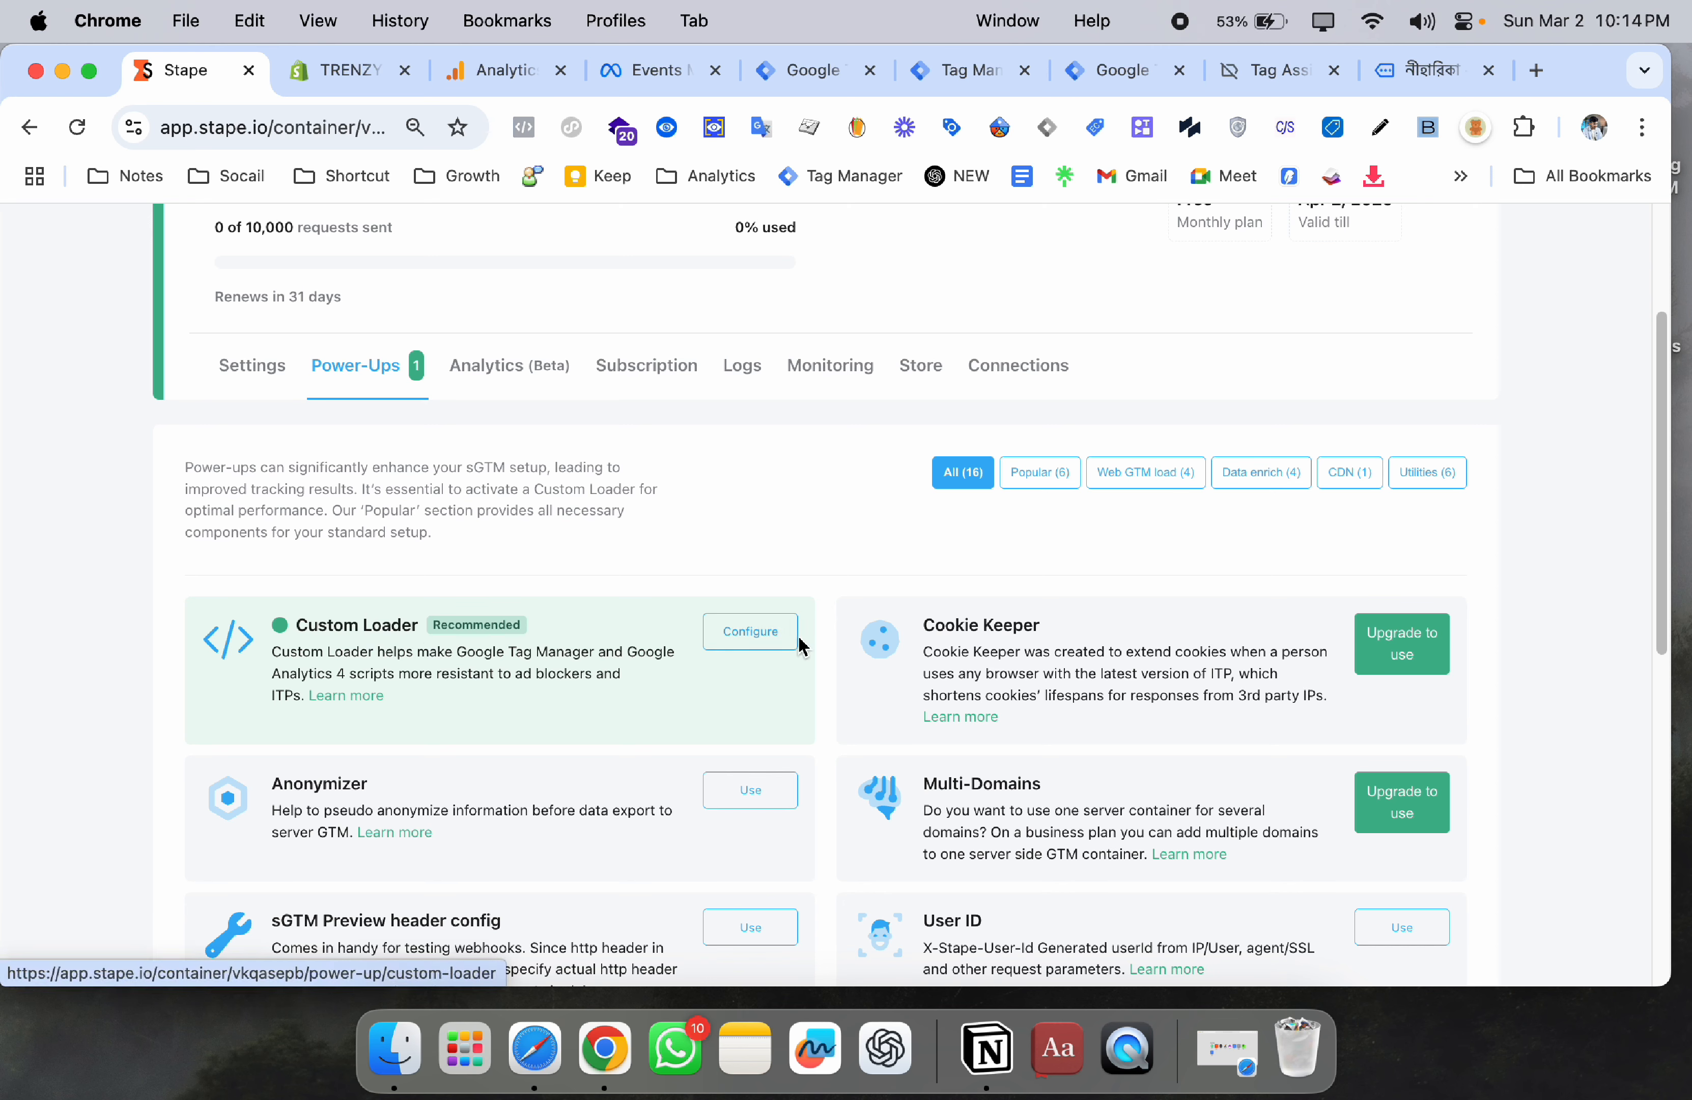
pyautogui.click(767, 639)
pyautogui.scroll(-8, 767, 643)
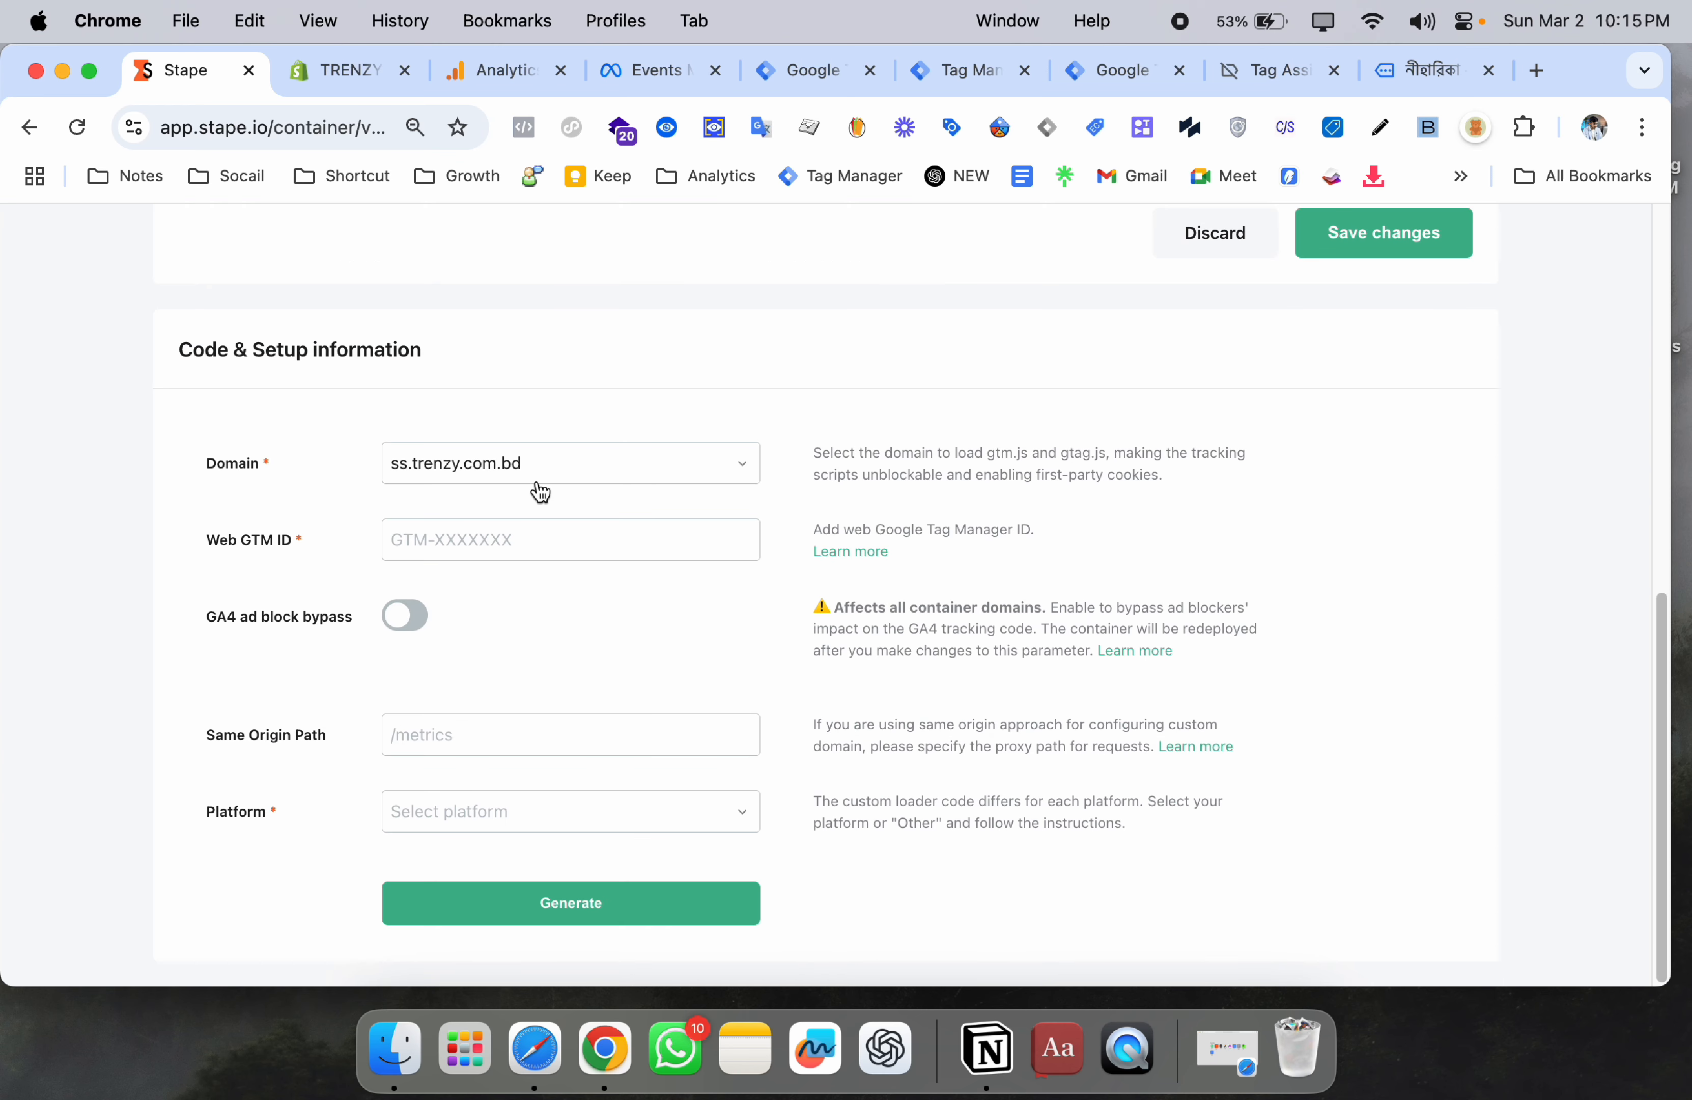
# - Select ss.trenzy.com.bd as the domain for the Custom Loader
pyautogui.click(641, 473)
pyautogui.click(642, 503)
pyautogui.click(584, 546)
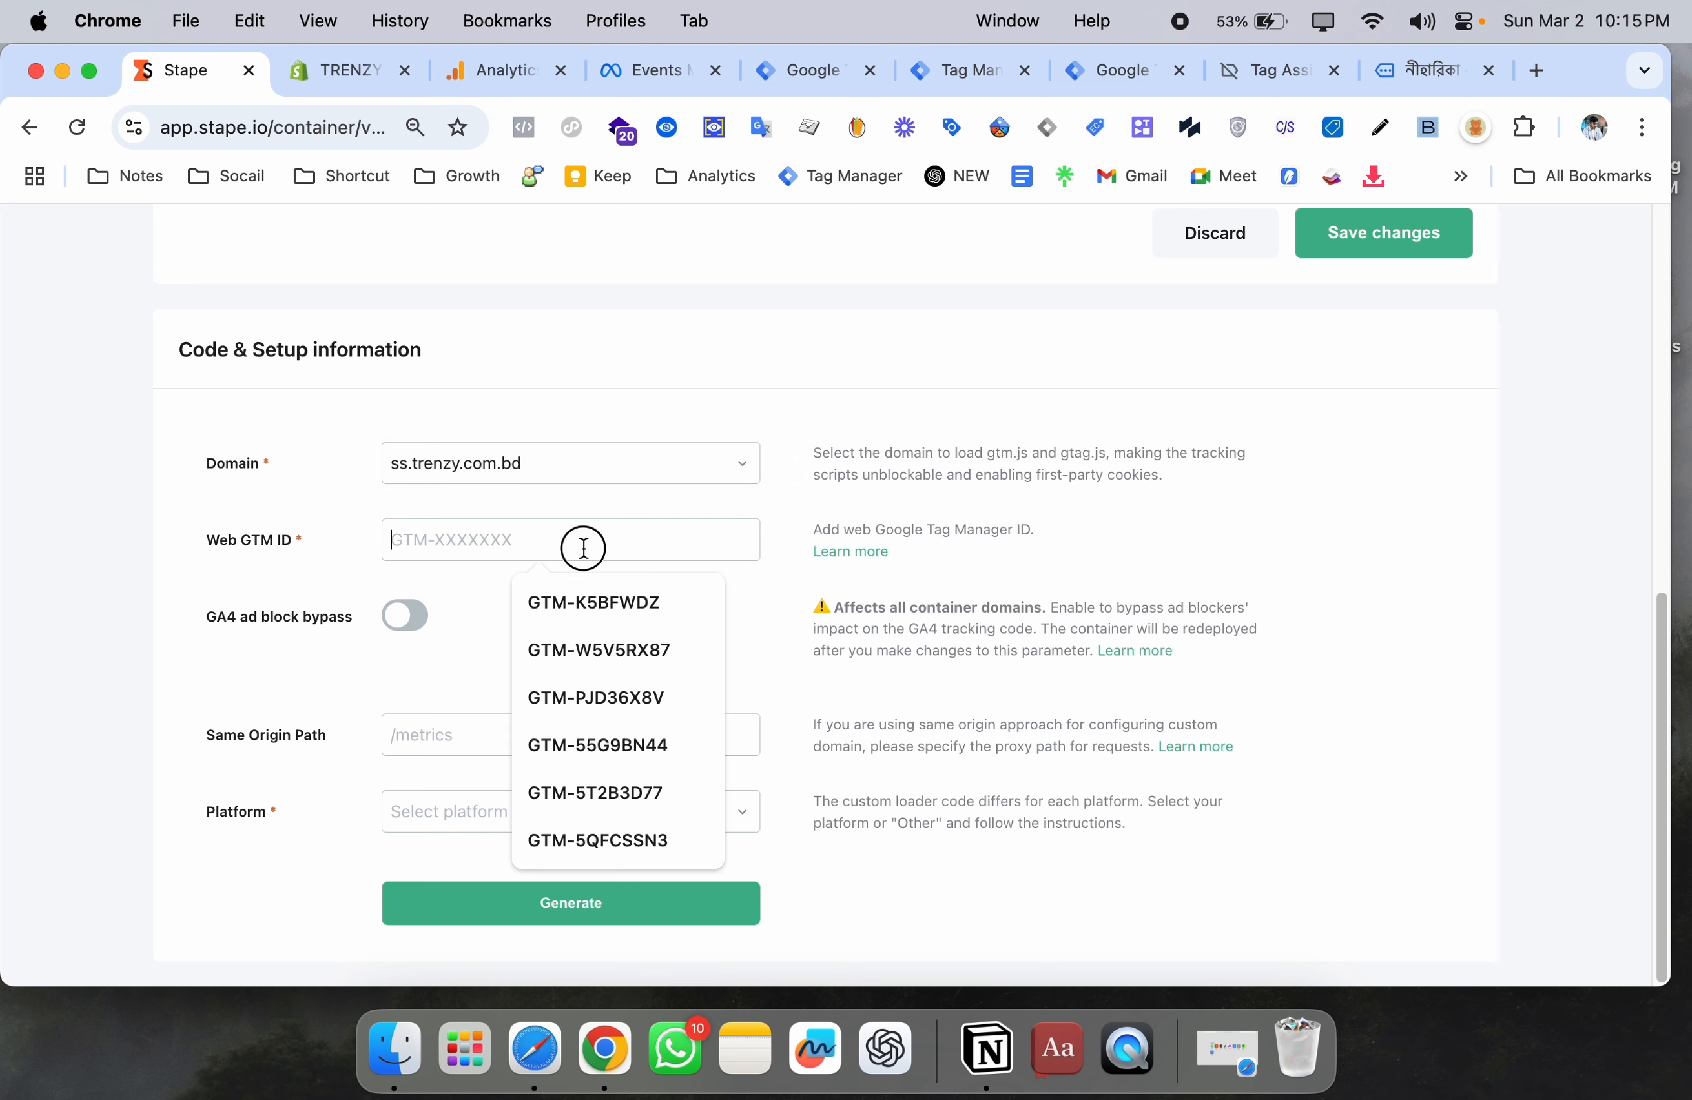
pyautogui.click(539, 484)
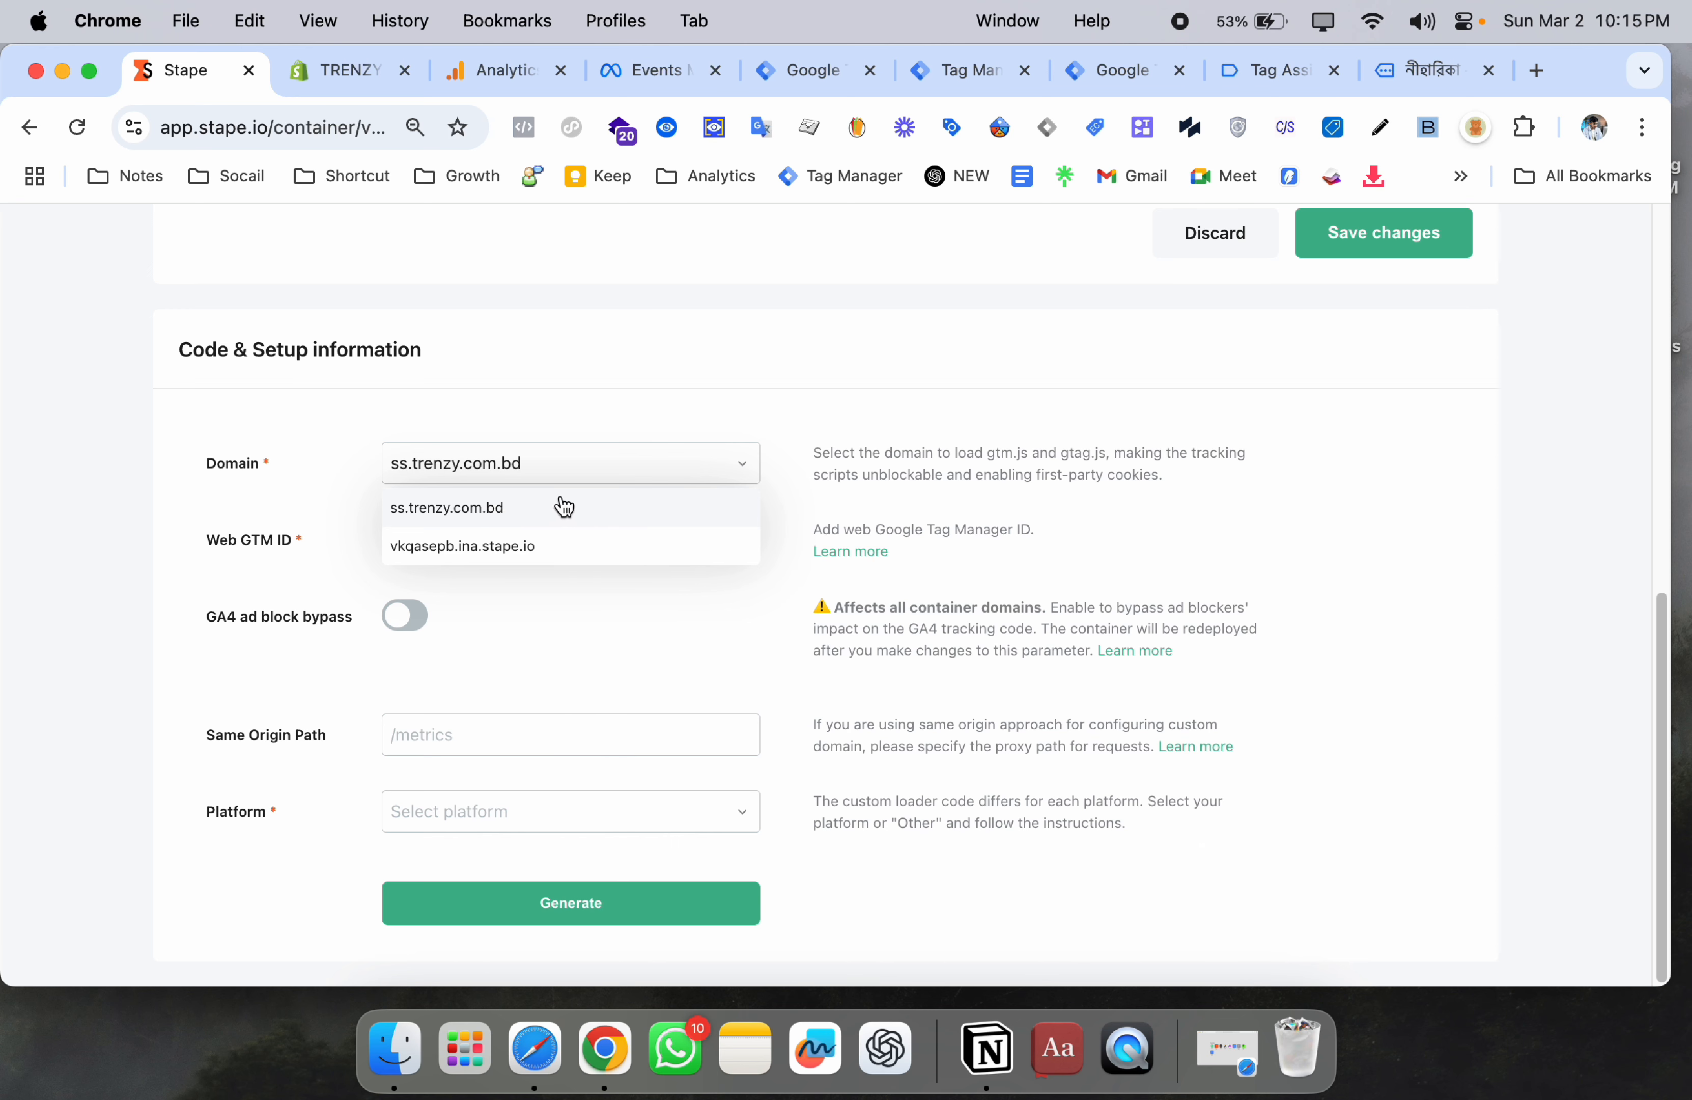
pyautogui.click(598, 437)
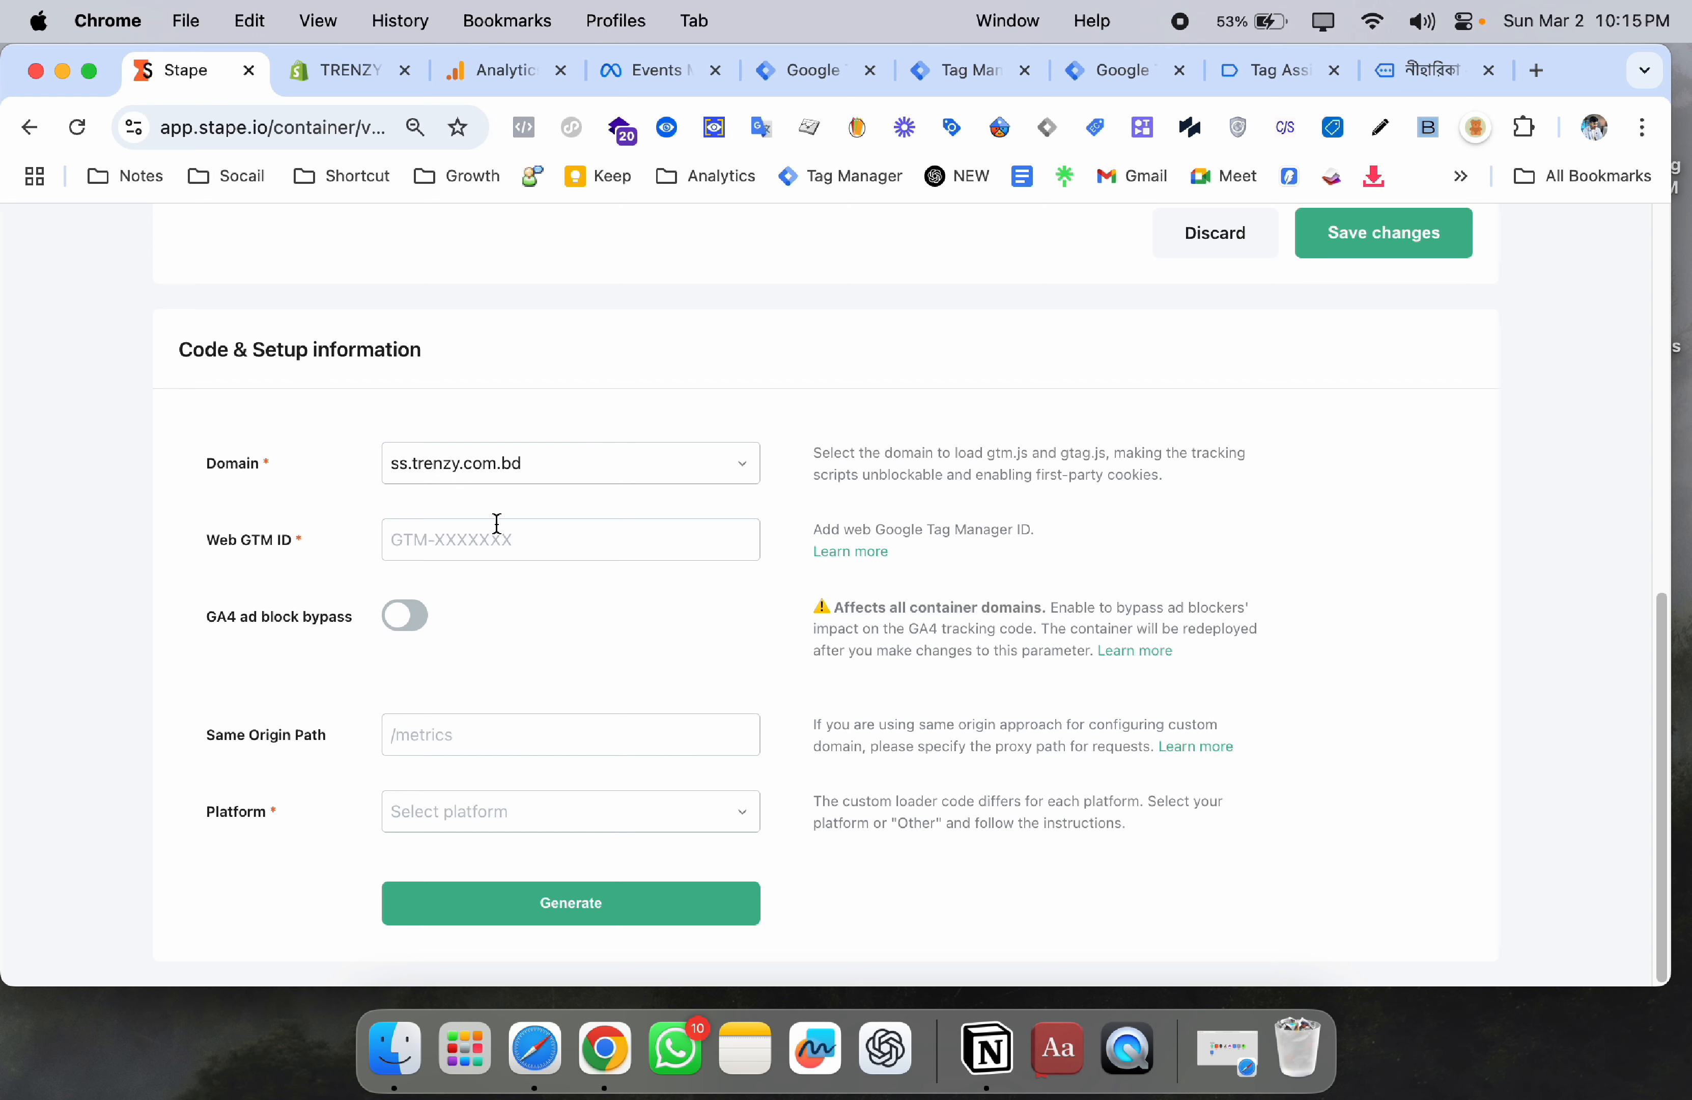
pyautogui.click(564, 468)
pyautogui.click(538, 509)
pyautogui.click(517, 532)
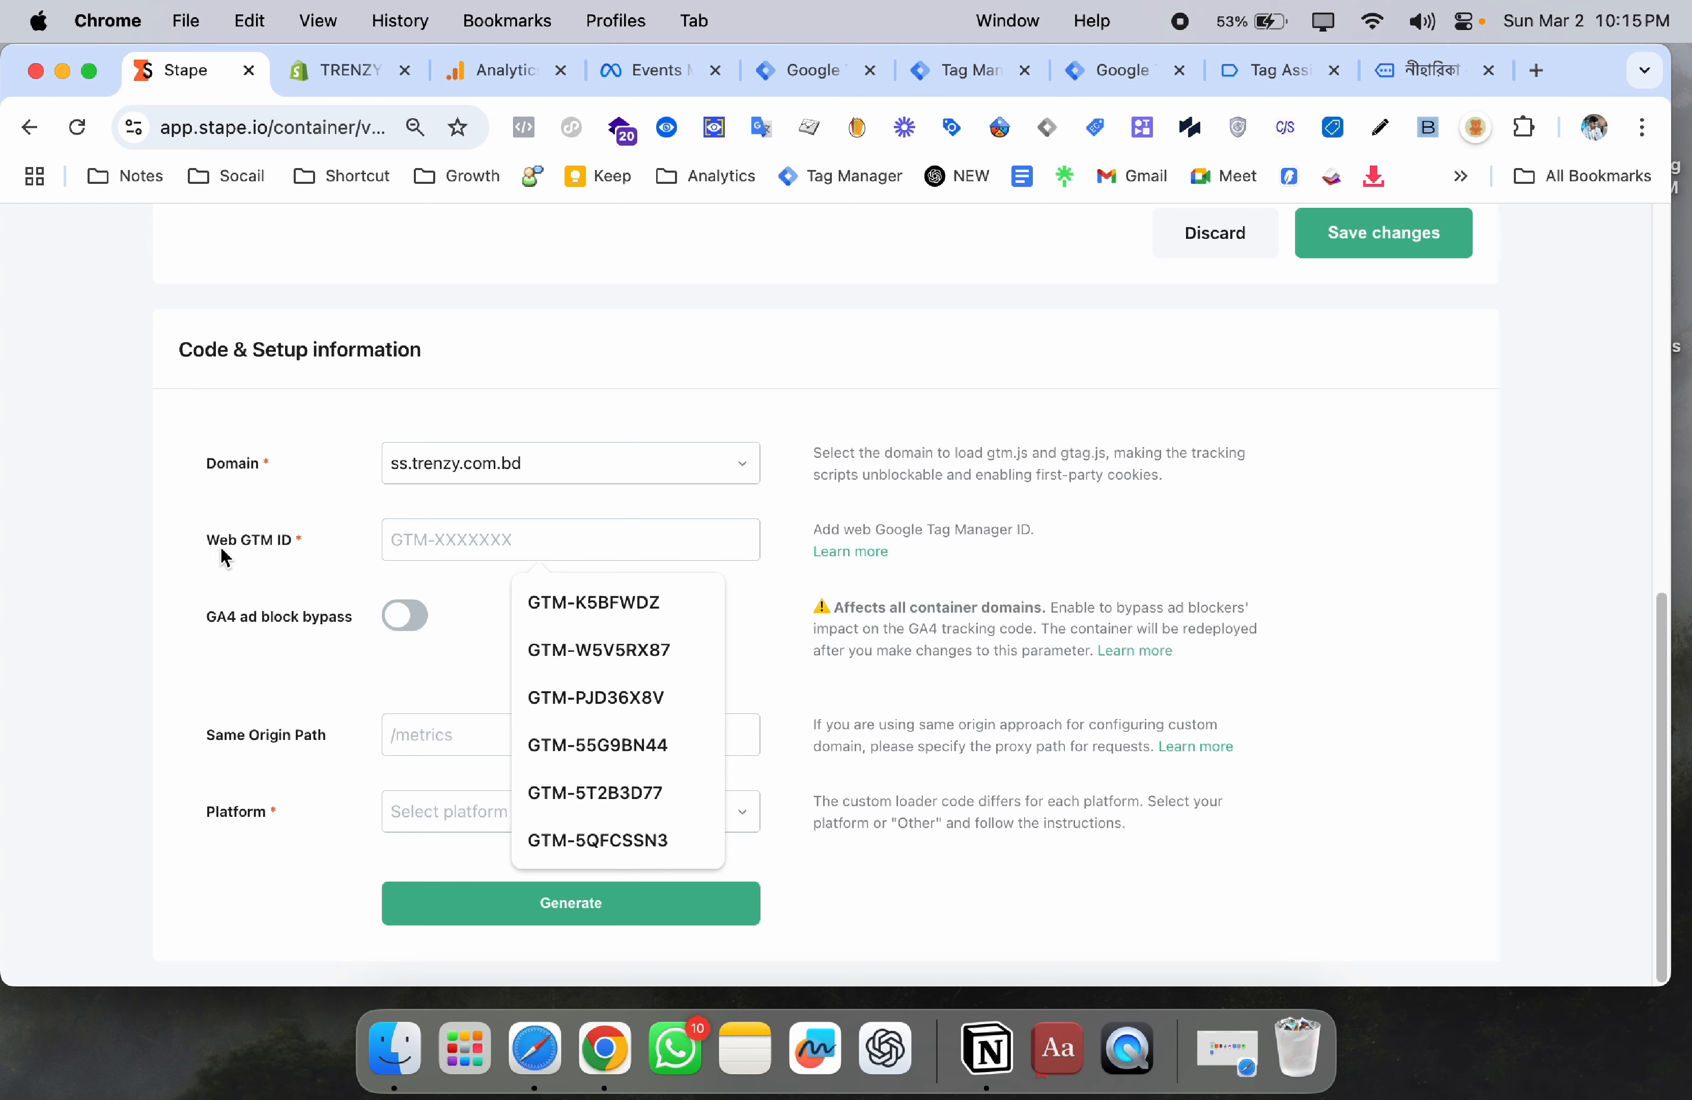
# - Copy the container ID GTM-TT7RWWS4 from the shop.trenzy.com.bd web container in Tag Manager
pyautogui.moveTo(222, 544); pyautogui.dragTo(291, 545)
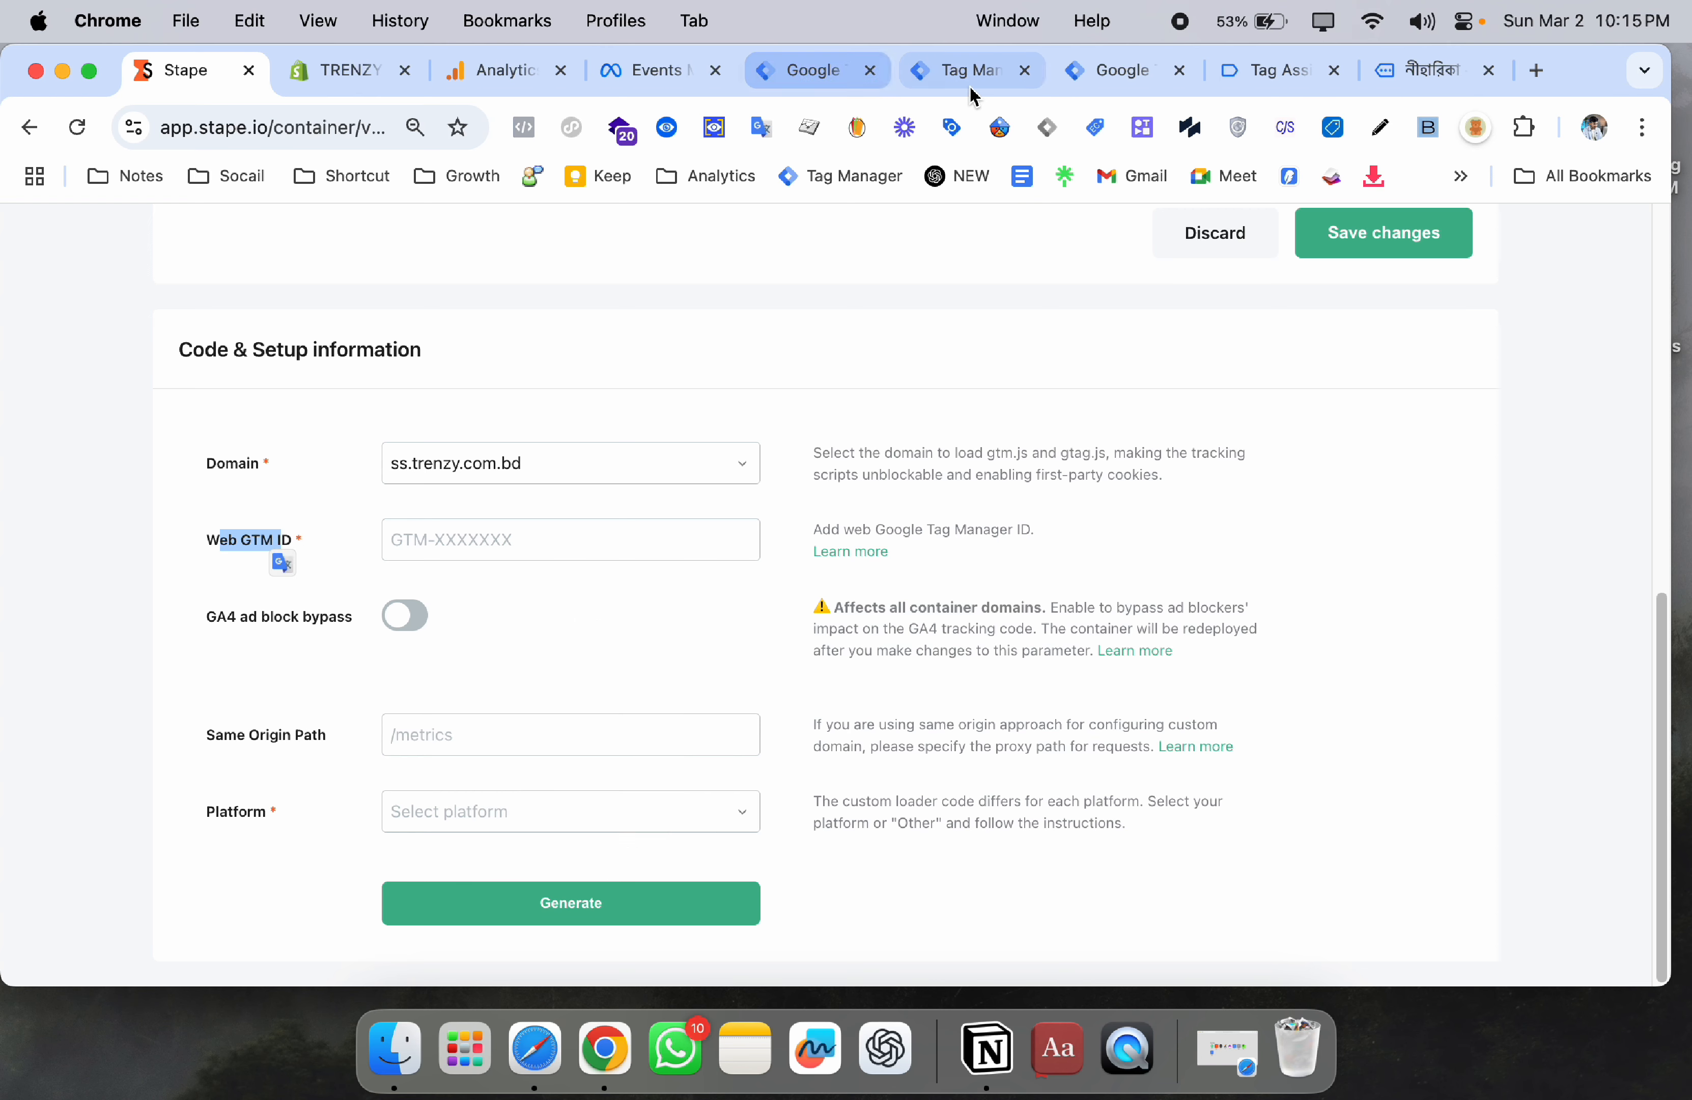
pyautogui.click(1117, 69)
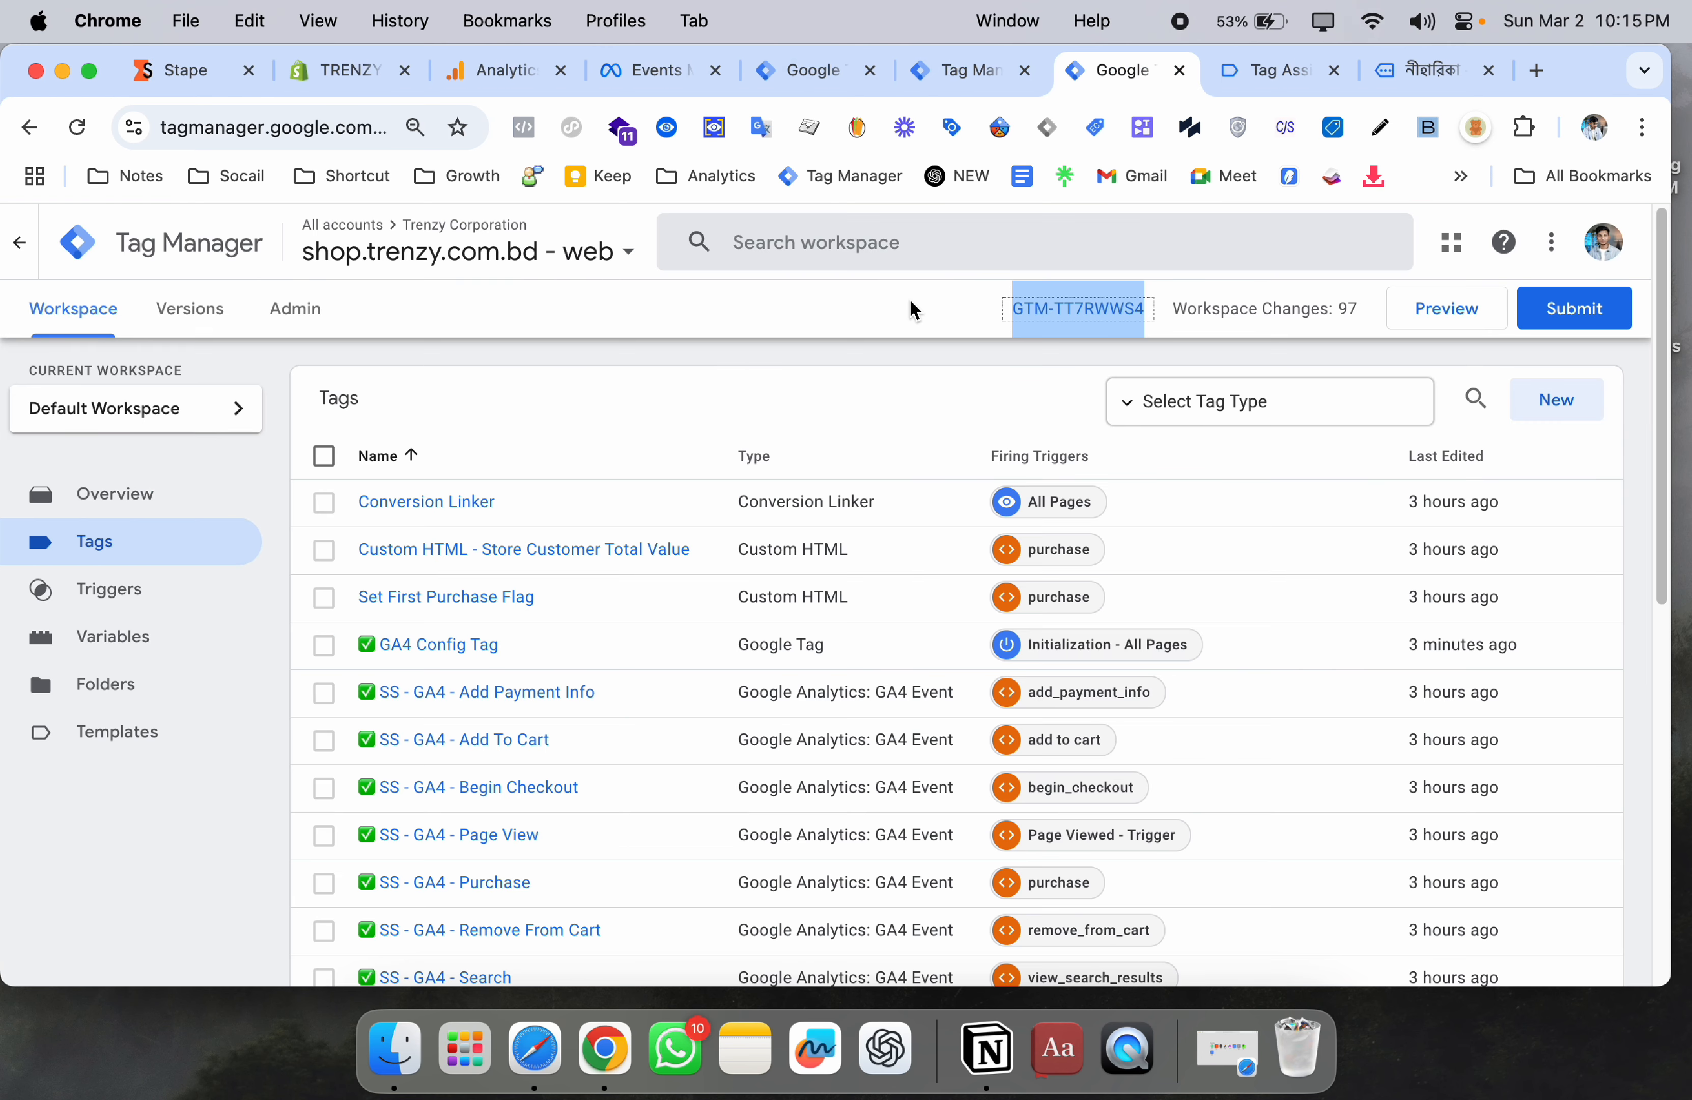
pyautogui.click(911, 303)
pyautogui.moveTo(994, 317); pyautogui.dragTo(1146, 323)
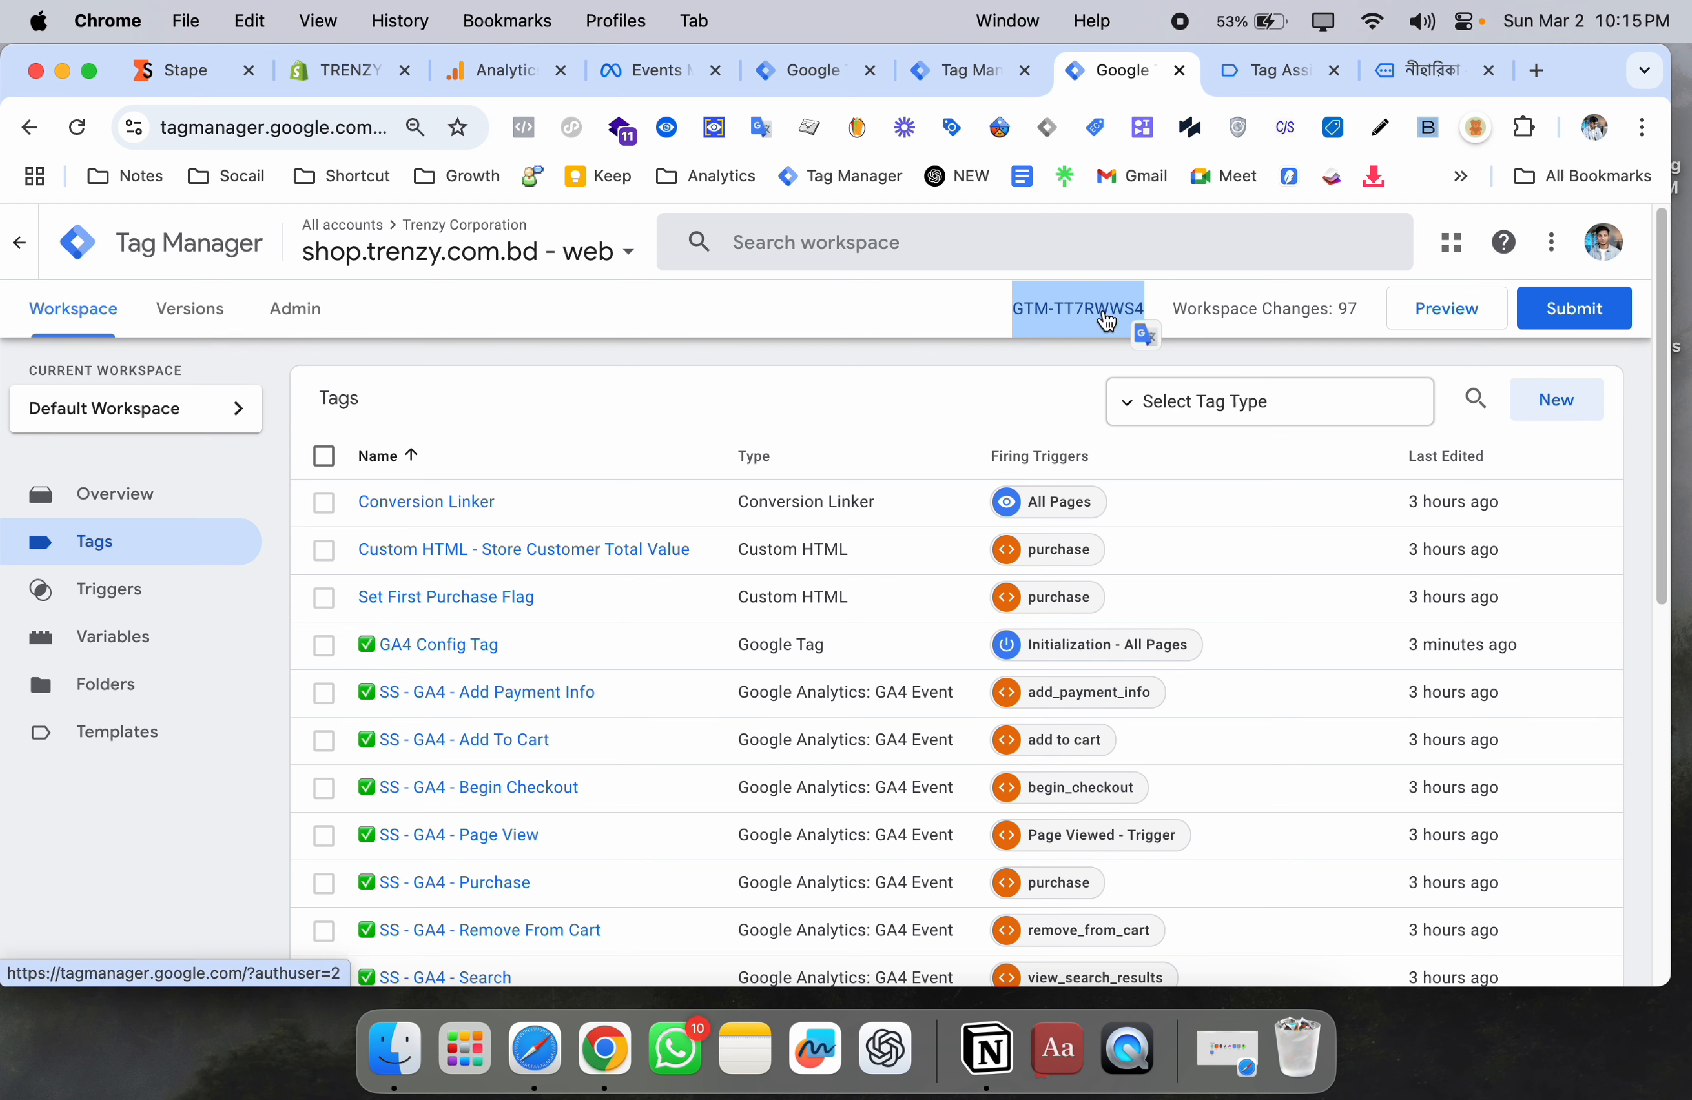
pyautogui.rightClick(1107, 319)
pyautogui.click(1178, 525)
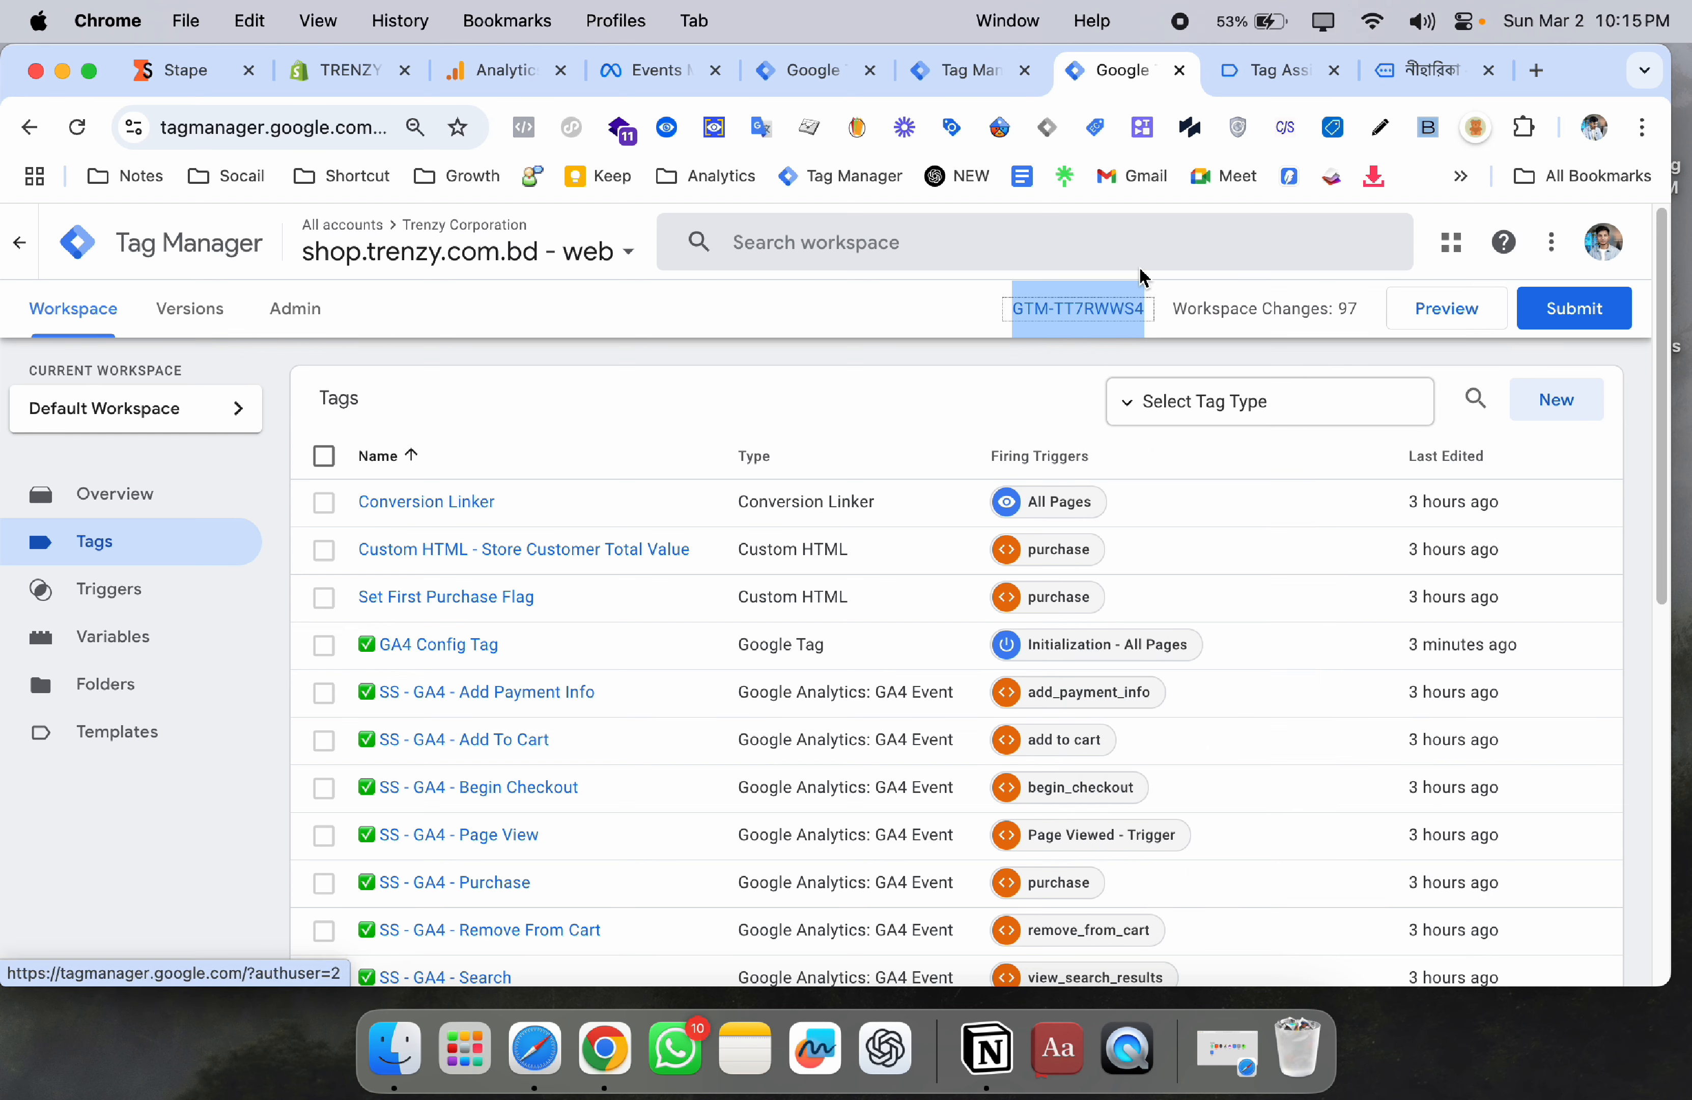
# - Return to the Stape Custom Loader form and set the Web GTM ID to GTM-TT7RWWS4
pyautogui.click(957, 73)
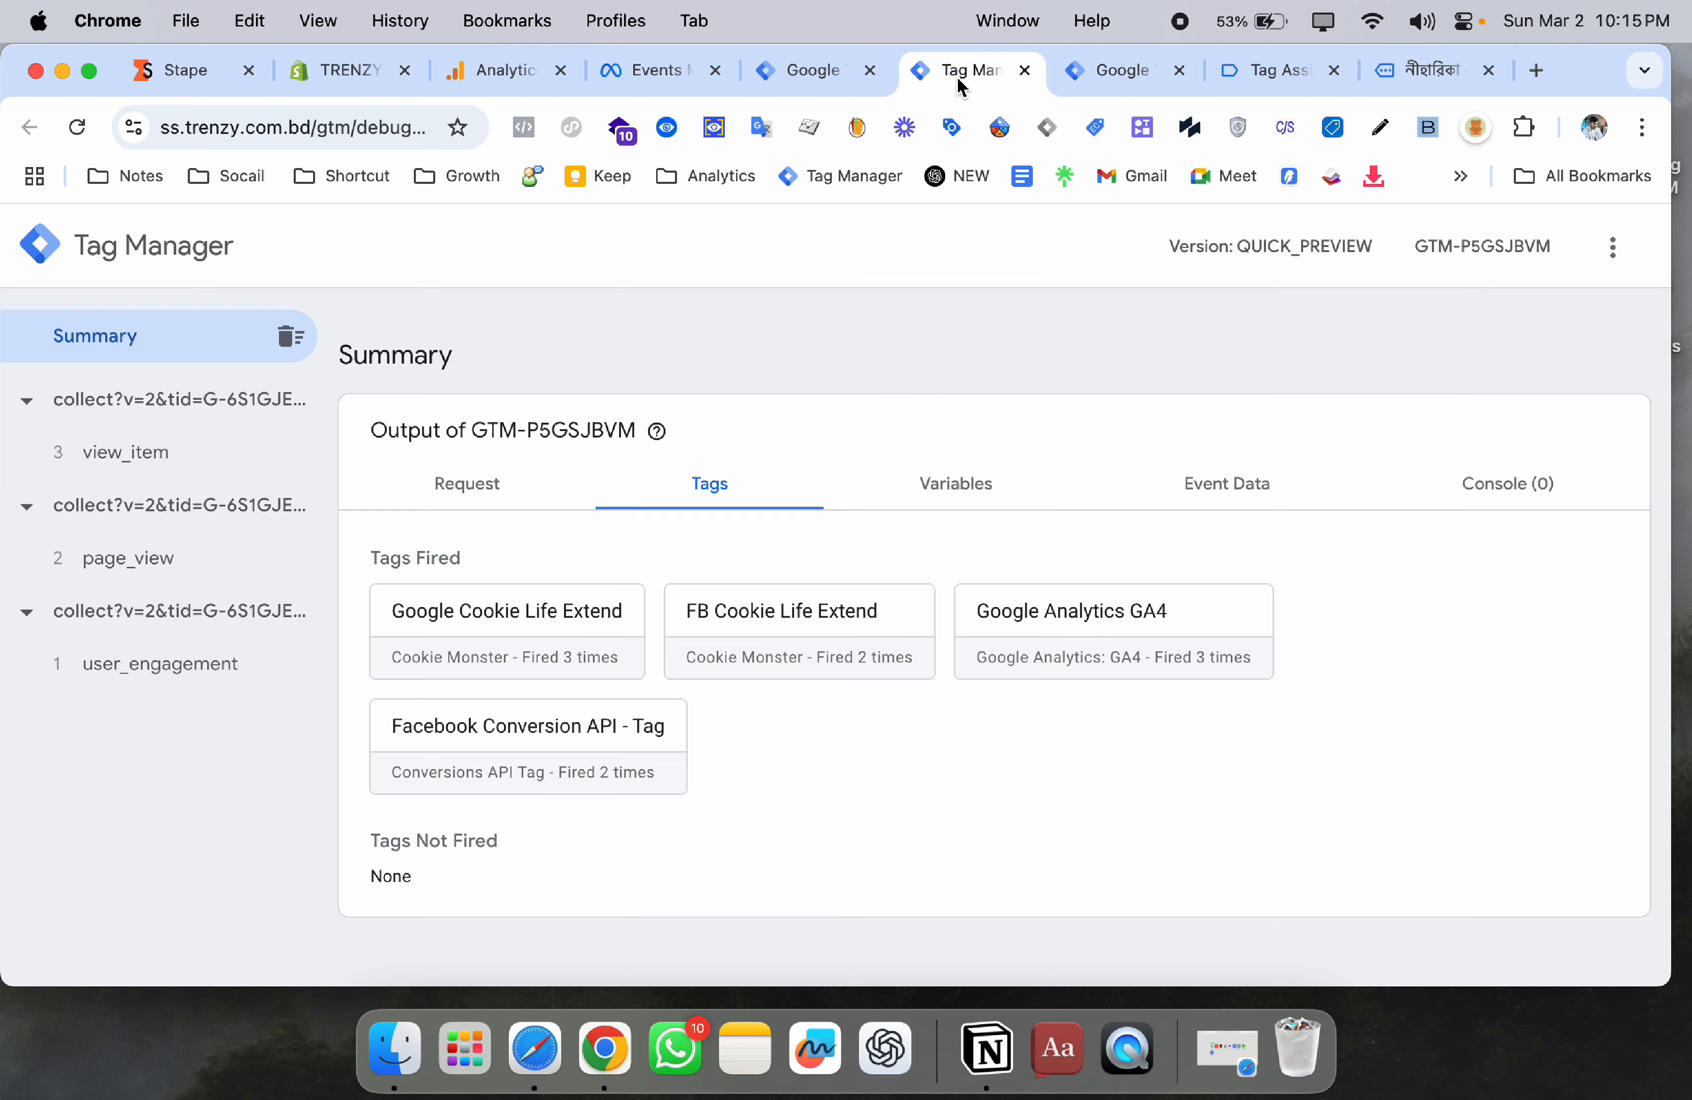
pyautogui.click(804, 94)
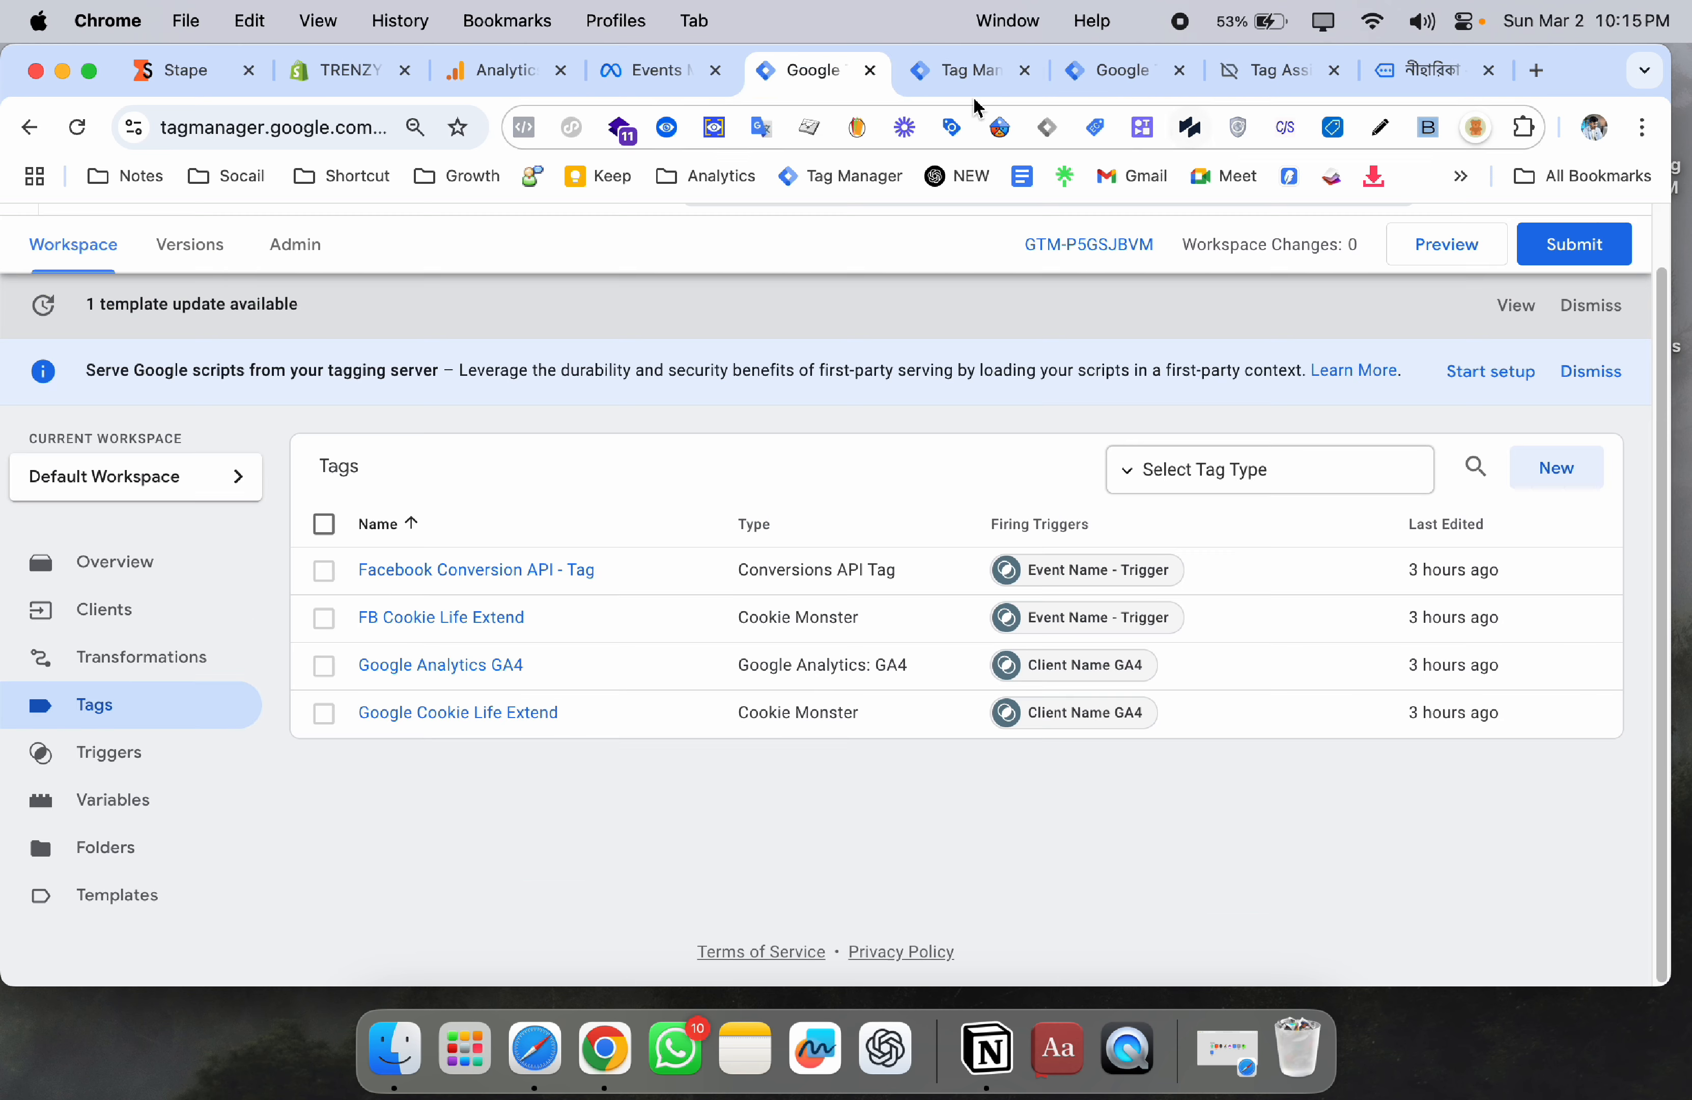
pyautogui.click(225, 95)
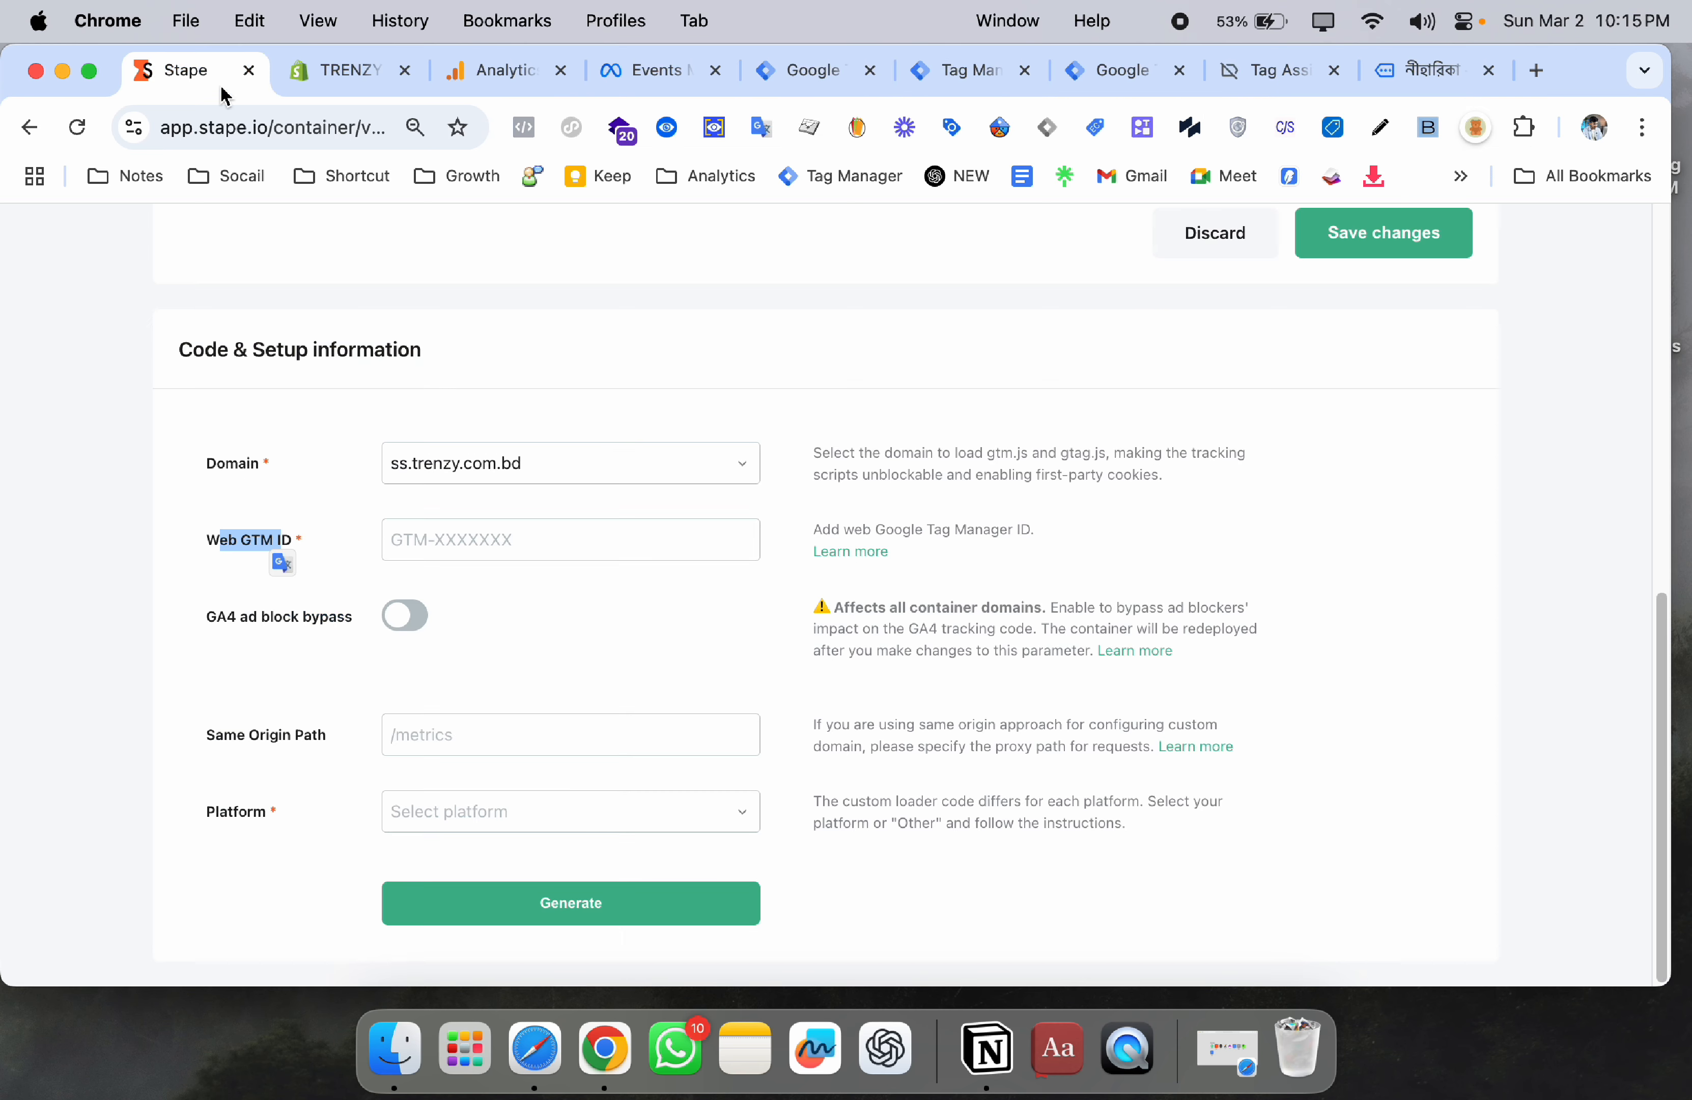
pyautogui.click(509, 532)
pyautogui.rightClick(504, 534)
pyautogui.click(604, 684)
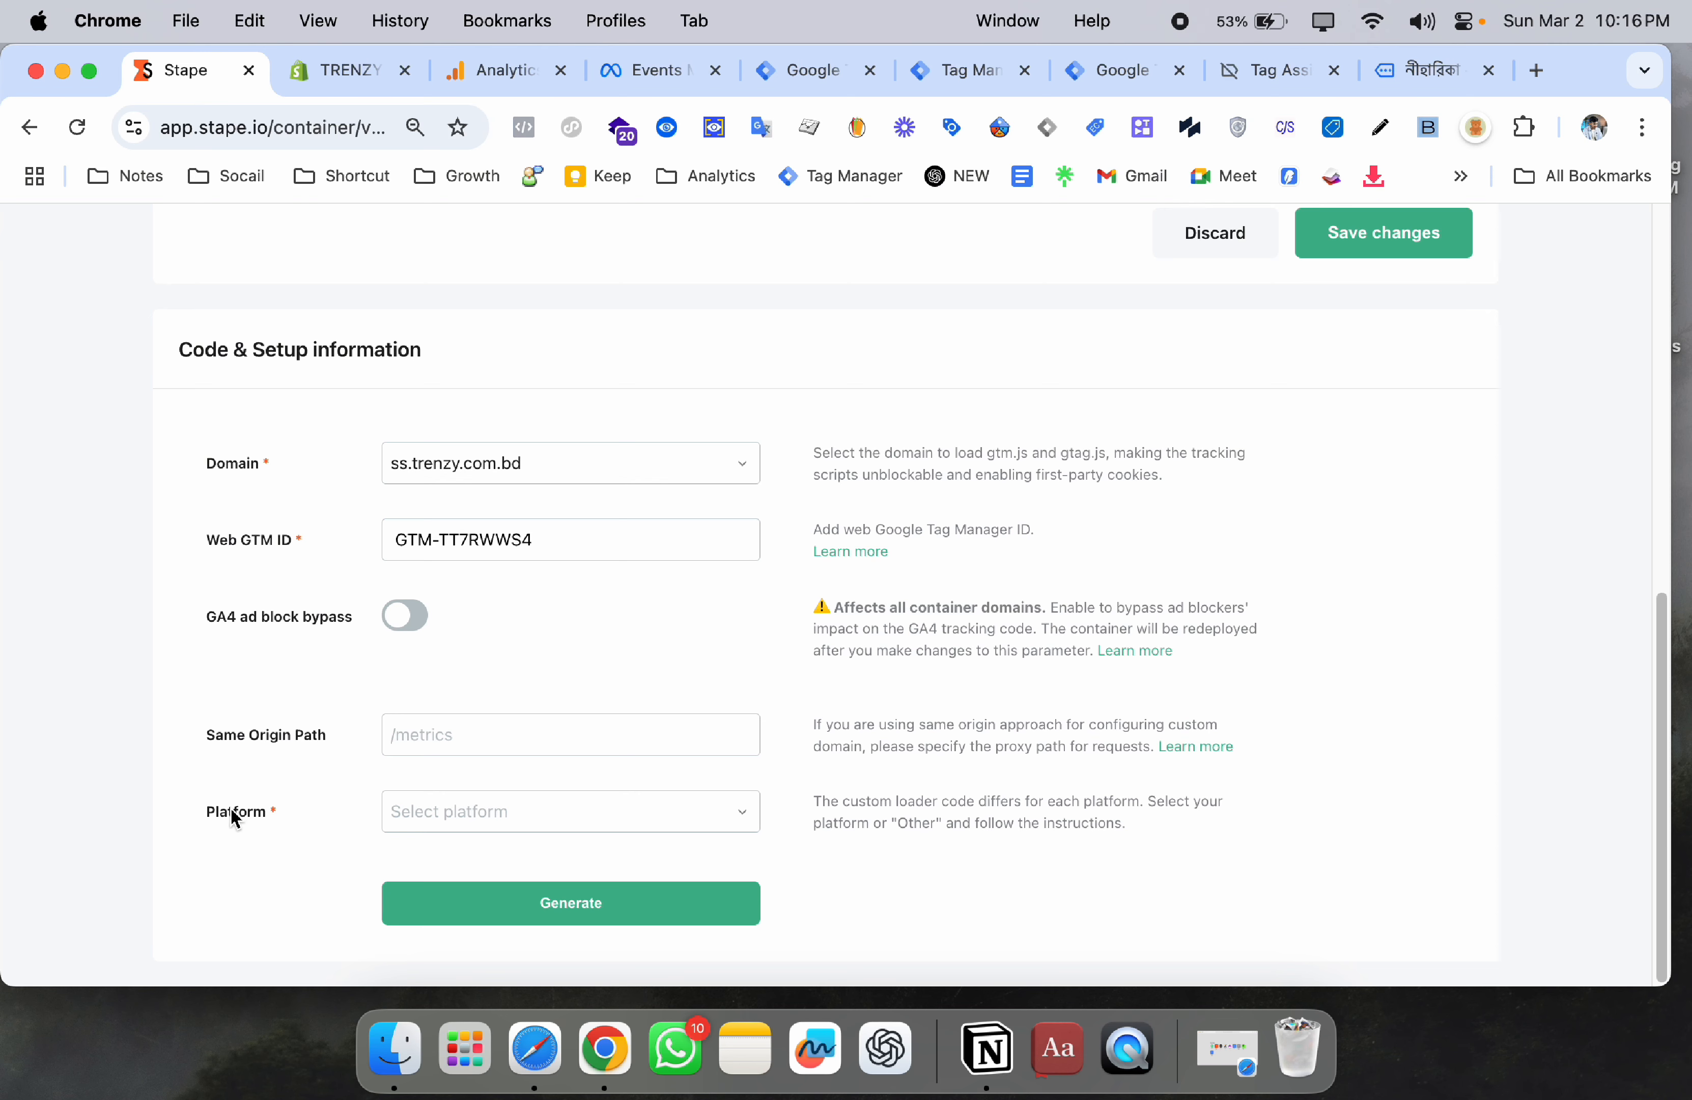
# - Set the Custom Loader's platform to Other and generate its tracking code
pyautogui.click(484, 800)
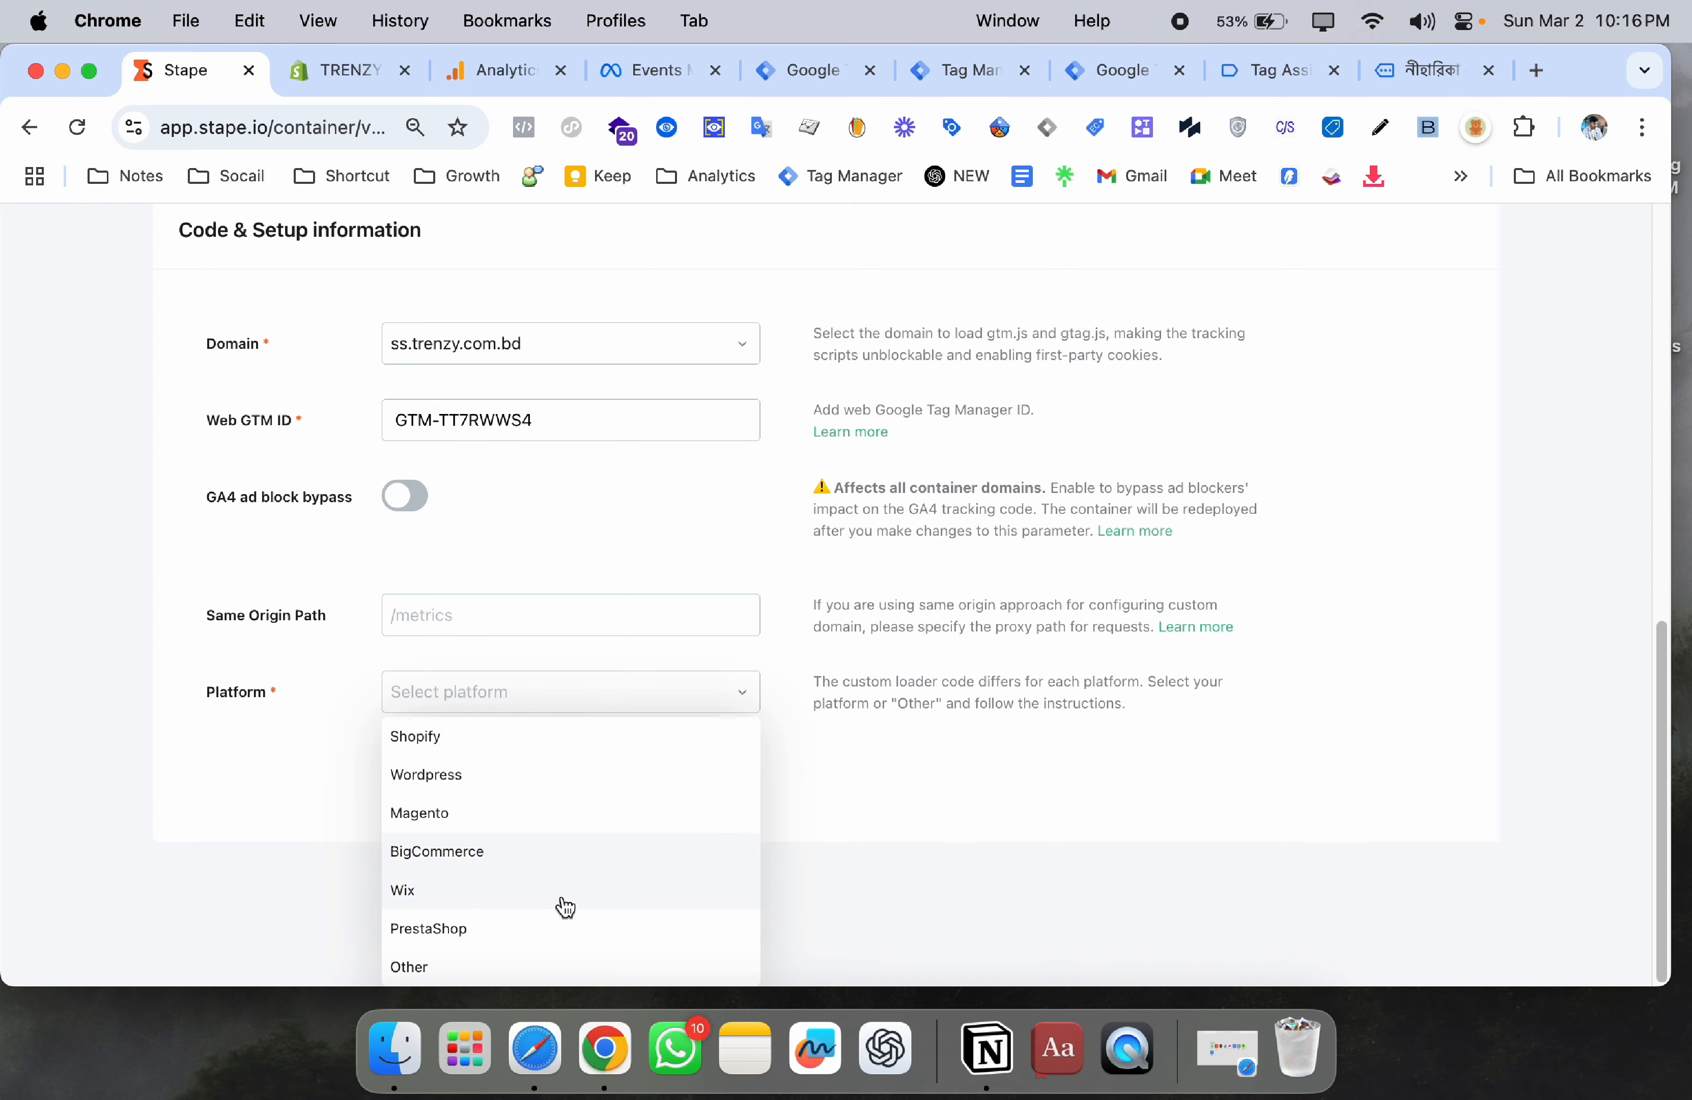
pyautogui.click(507, 960)
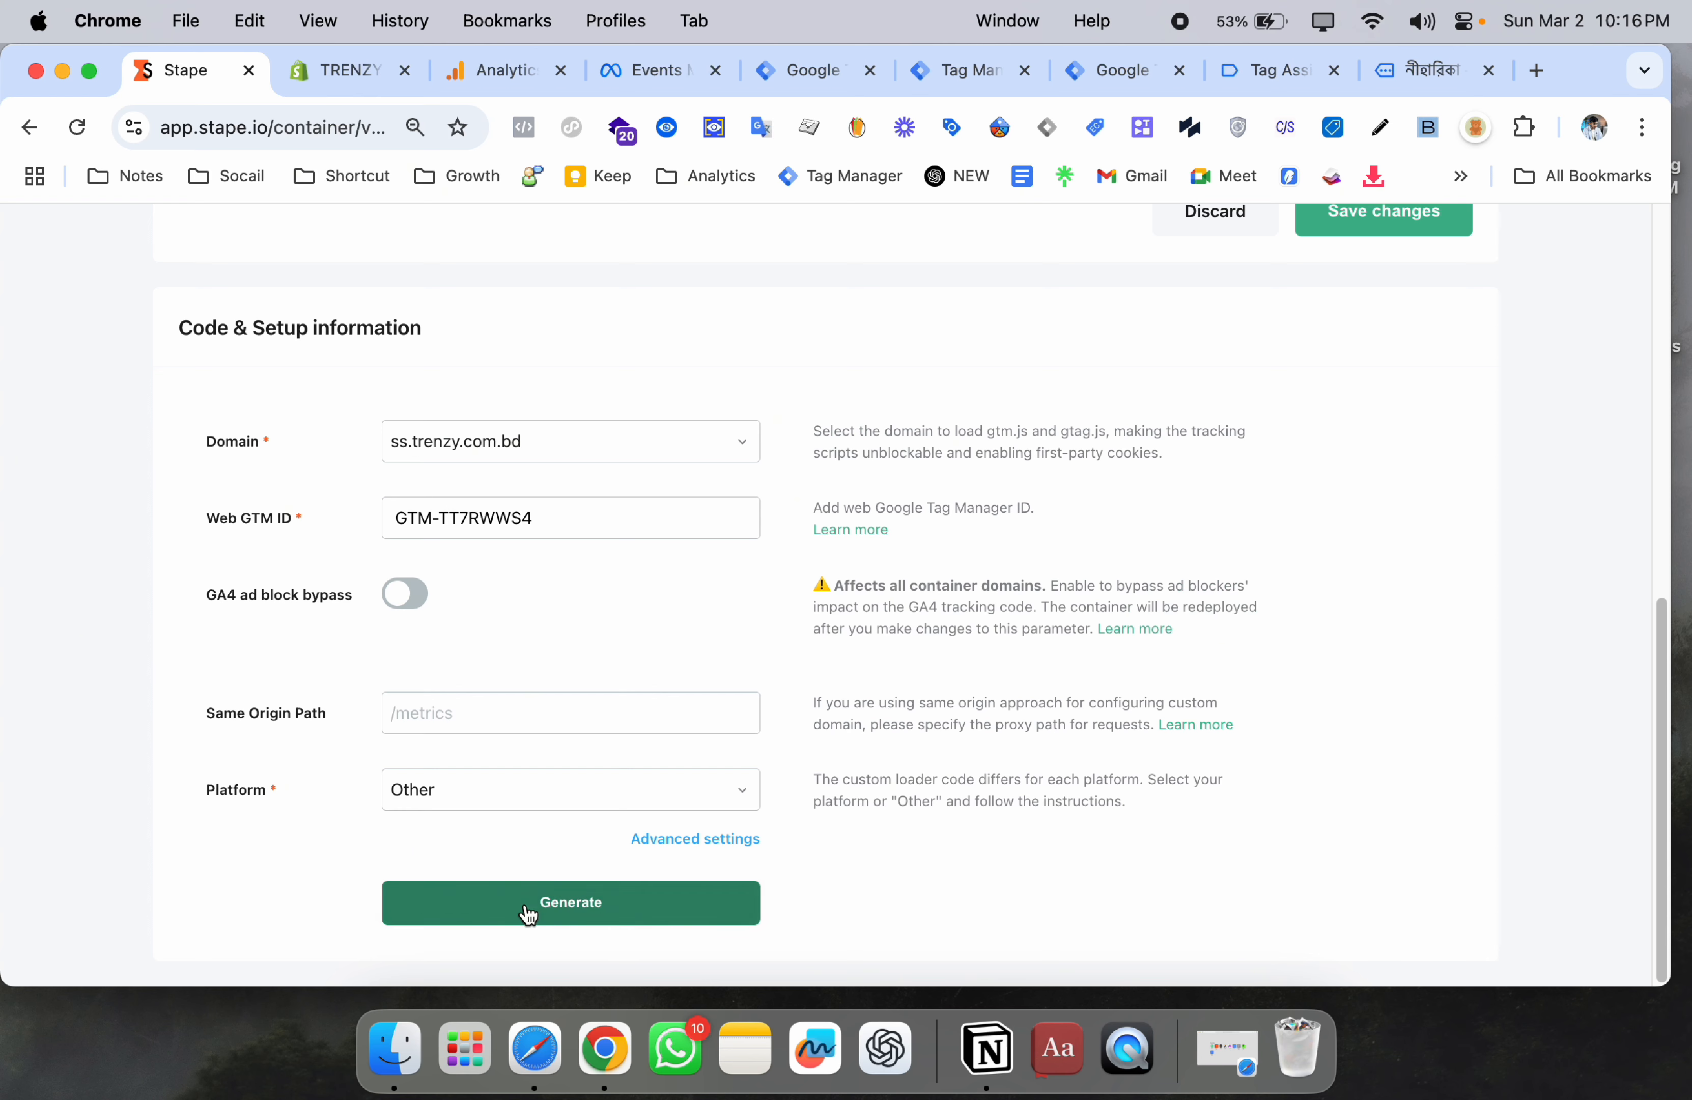
pyautogui.click(546, 906)
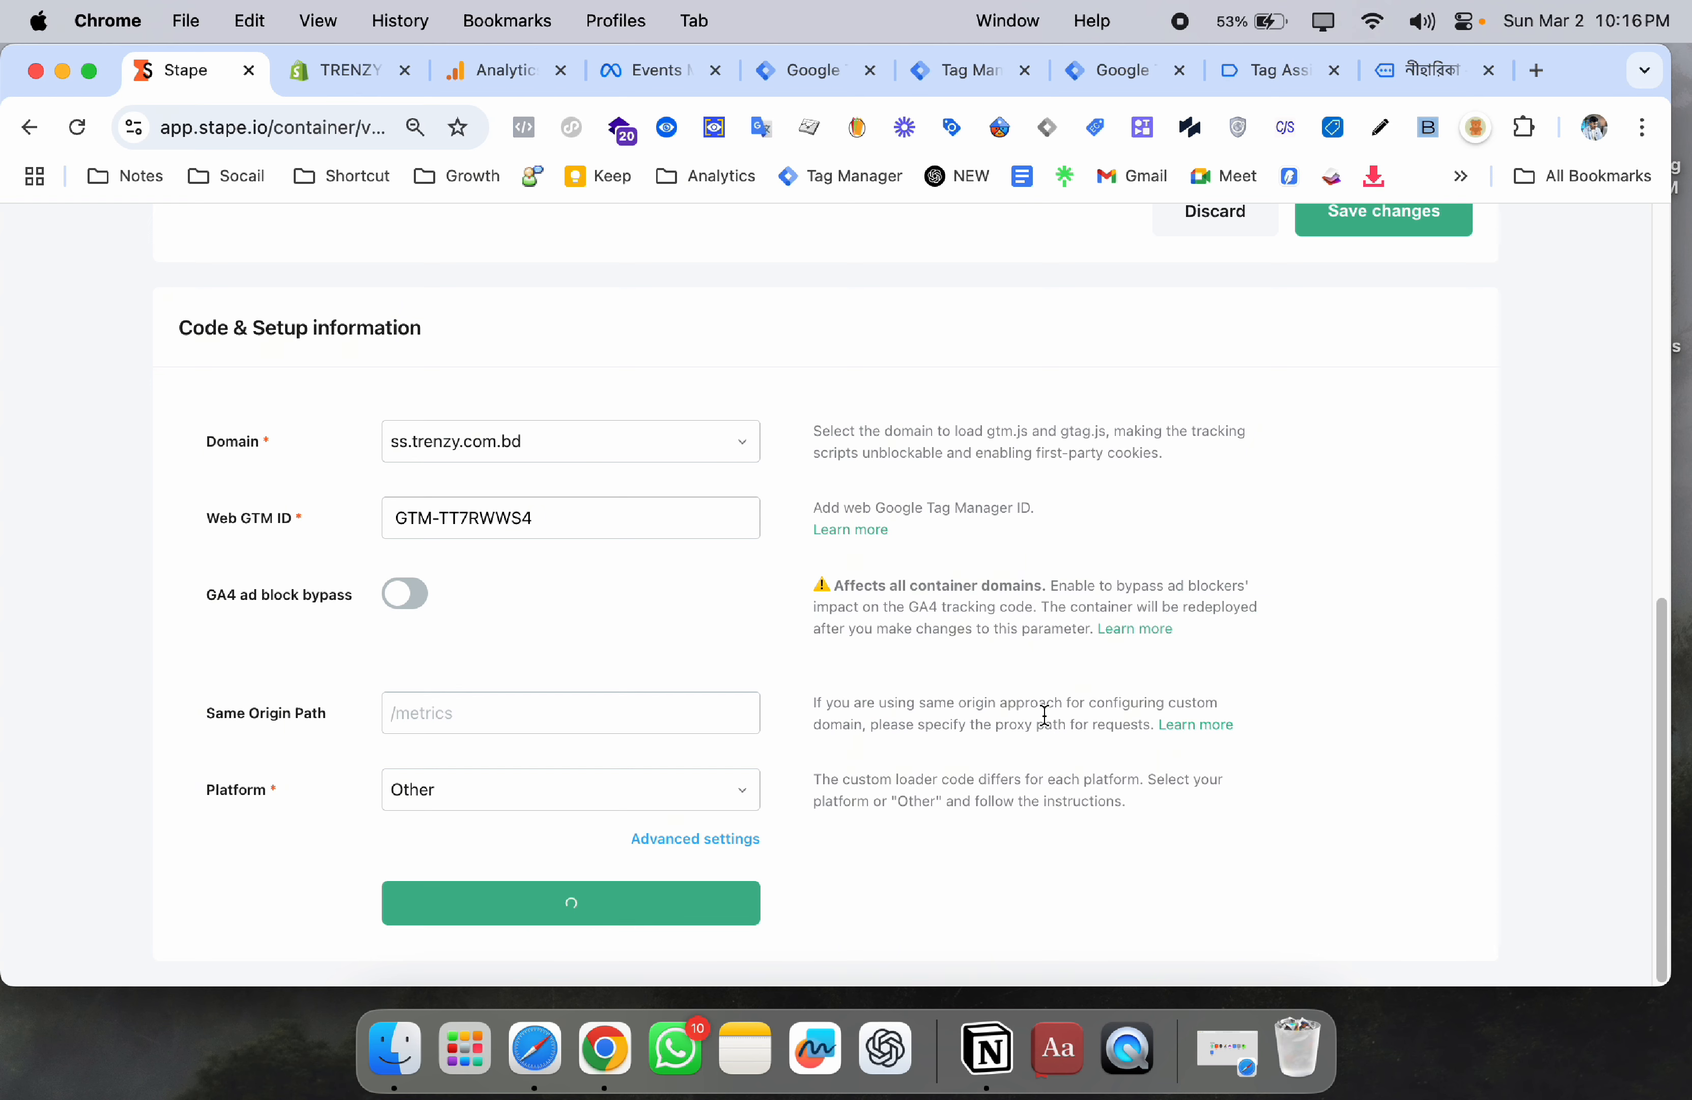
pyautogui.click(642, 902)
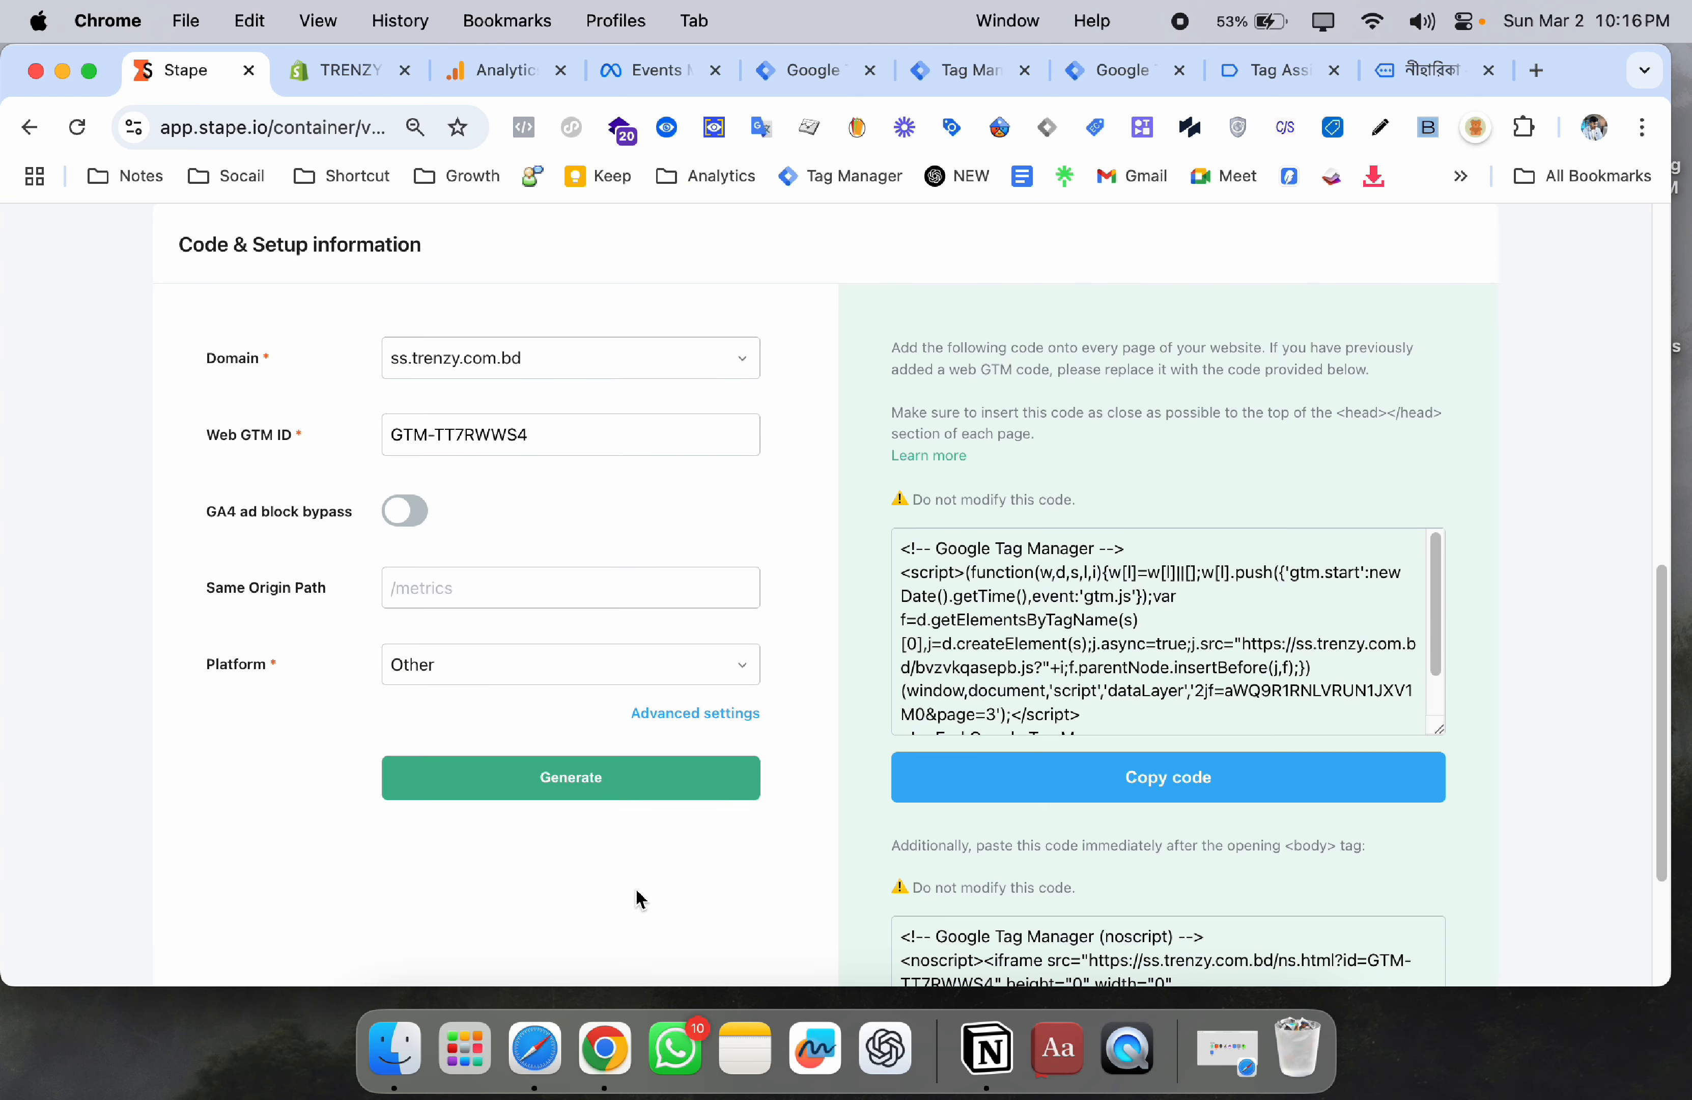
# - Review the generated head script and the noscript snippet meant for the body tag
pyautogui.scroll(-3, 1013, 611)
pyautogui.scroll(-3, 1013, 610)
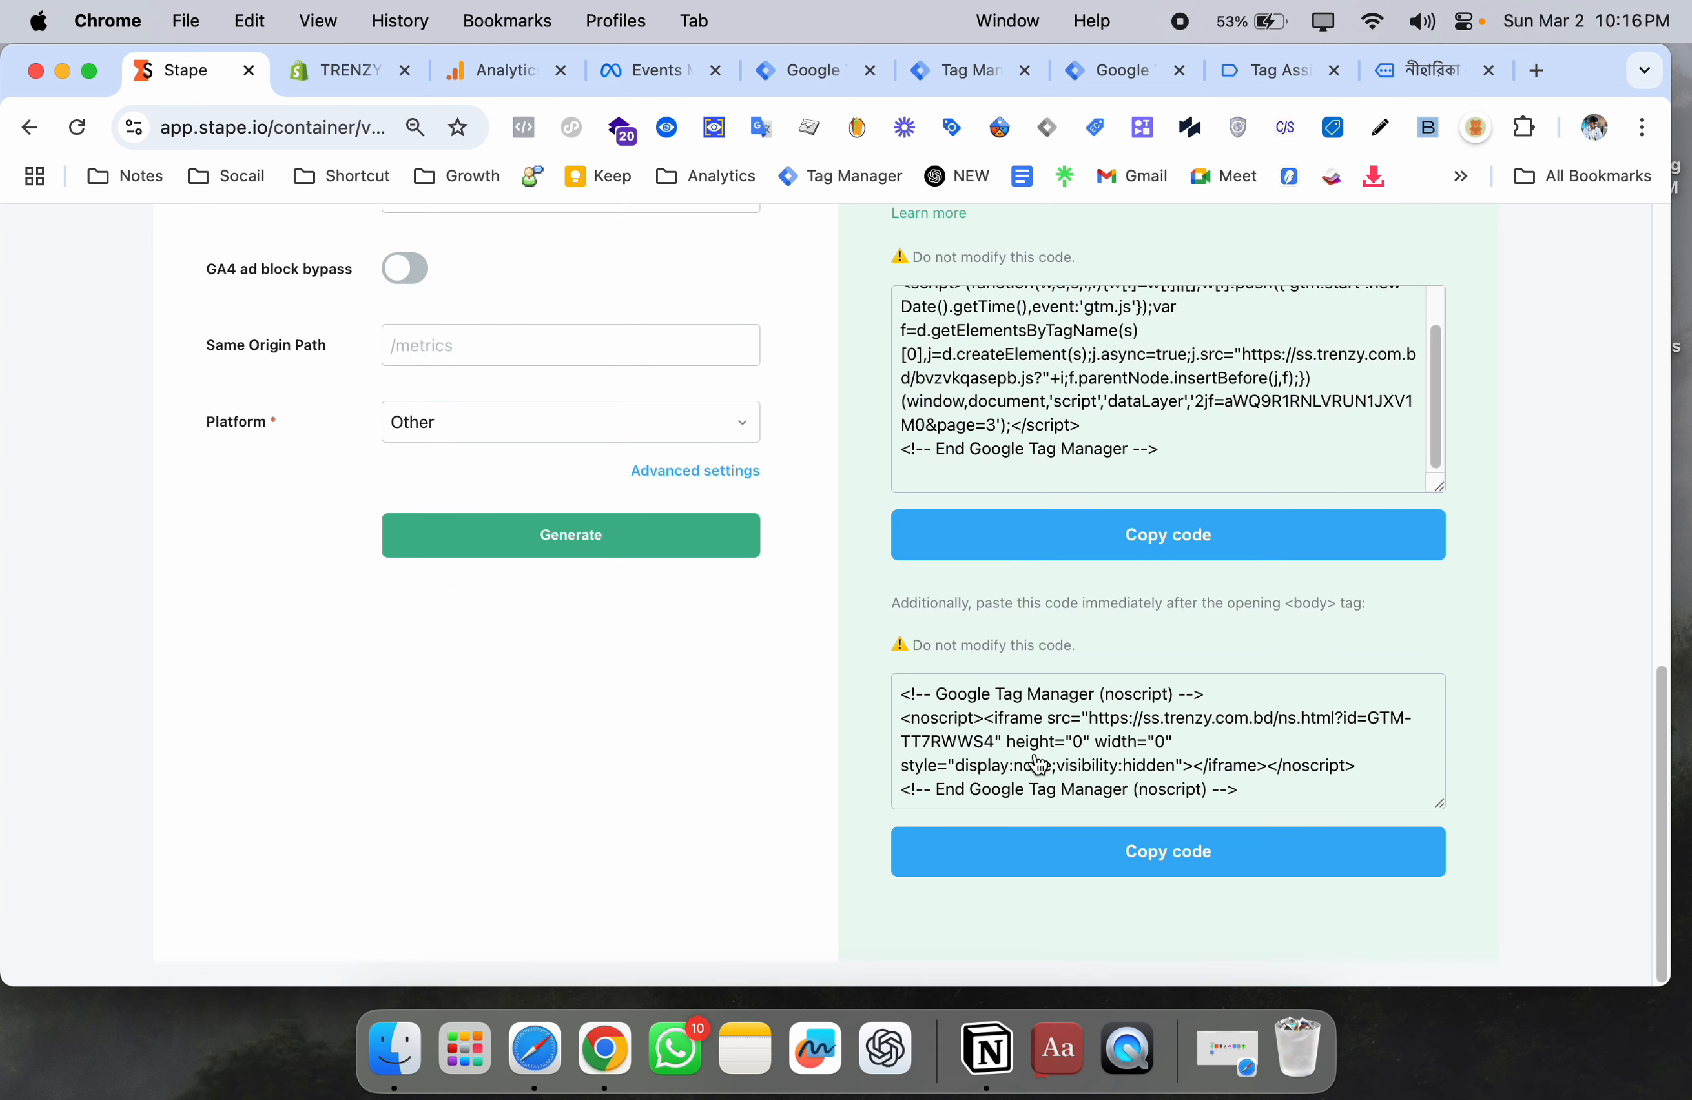
pyautogui.click(1045, 857)
pyautogui.scroll(6, 1007, 783)
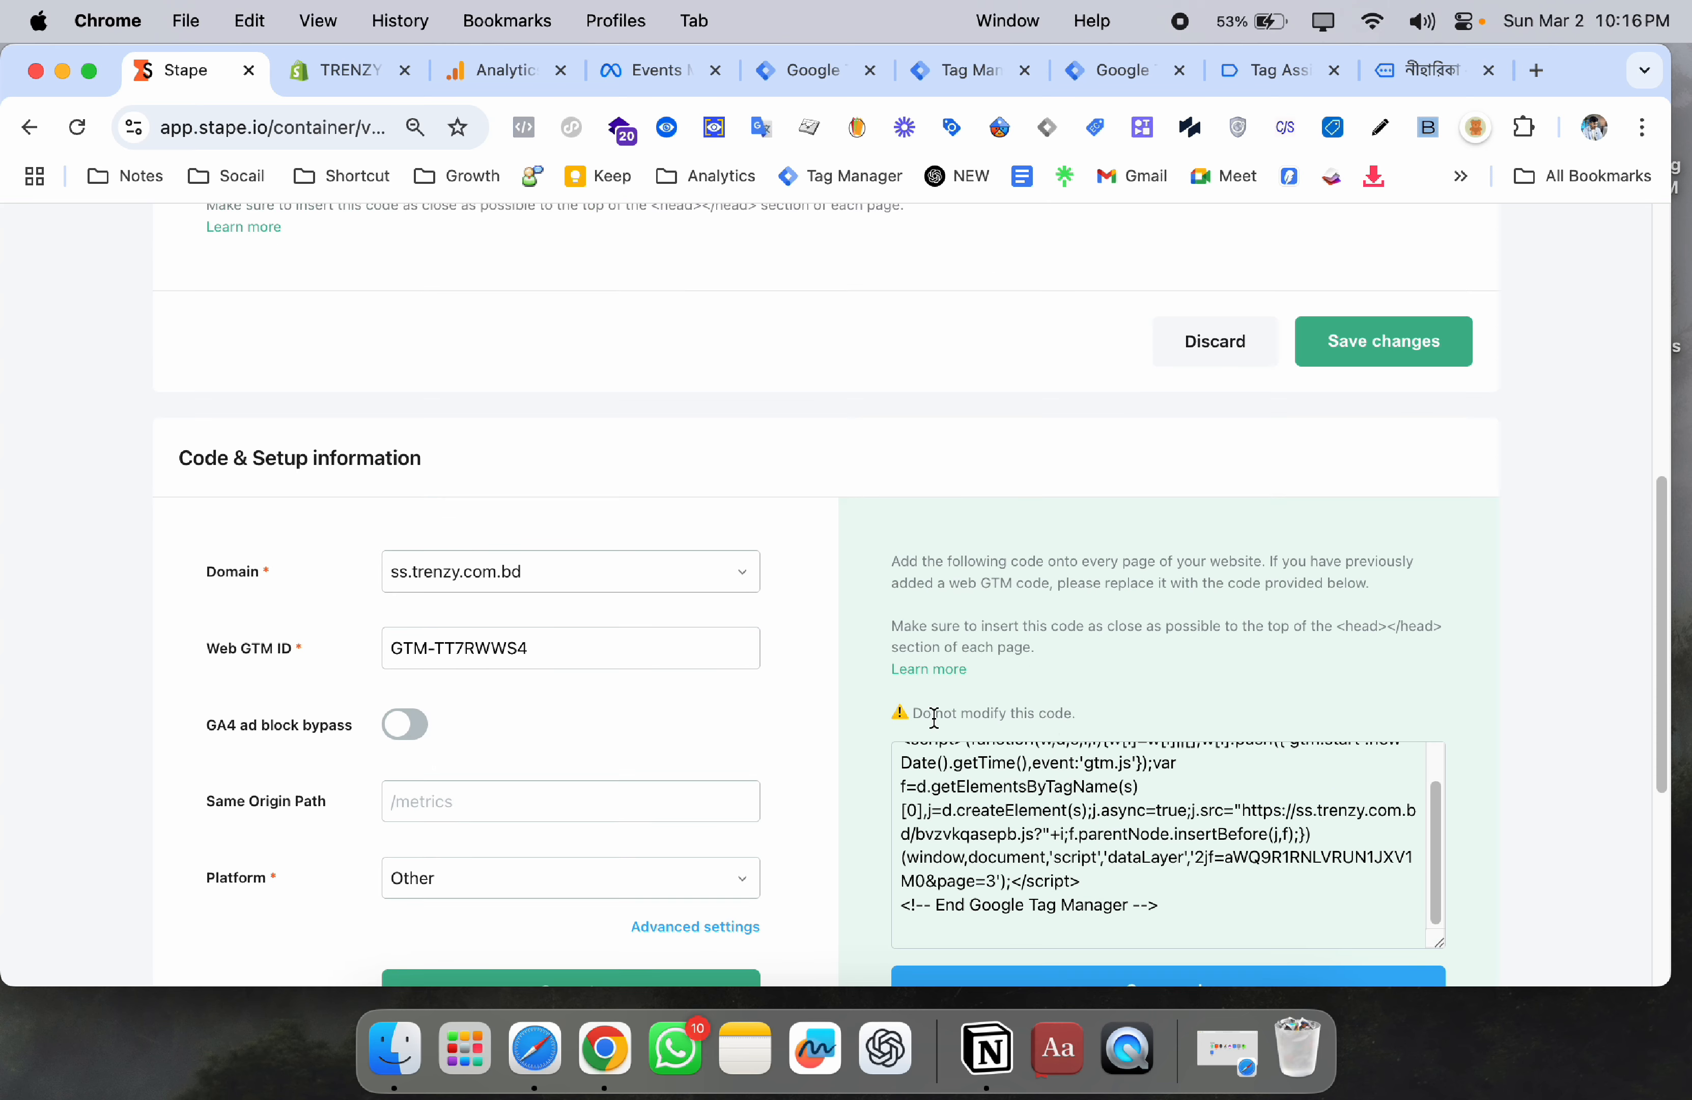
pyautogui.scroll(-6, 957, 729)
pyautogui.click(1185, 534)
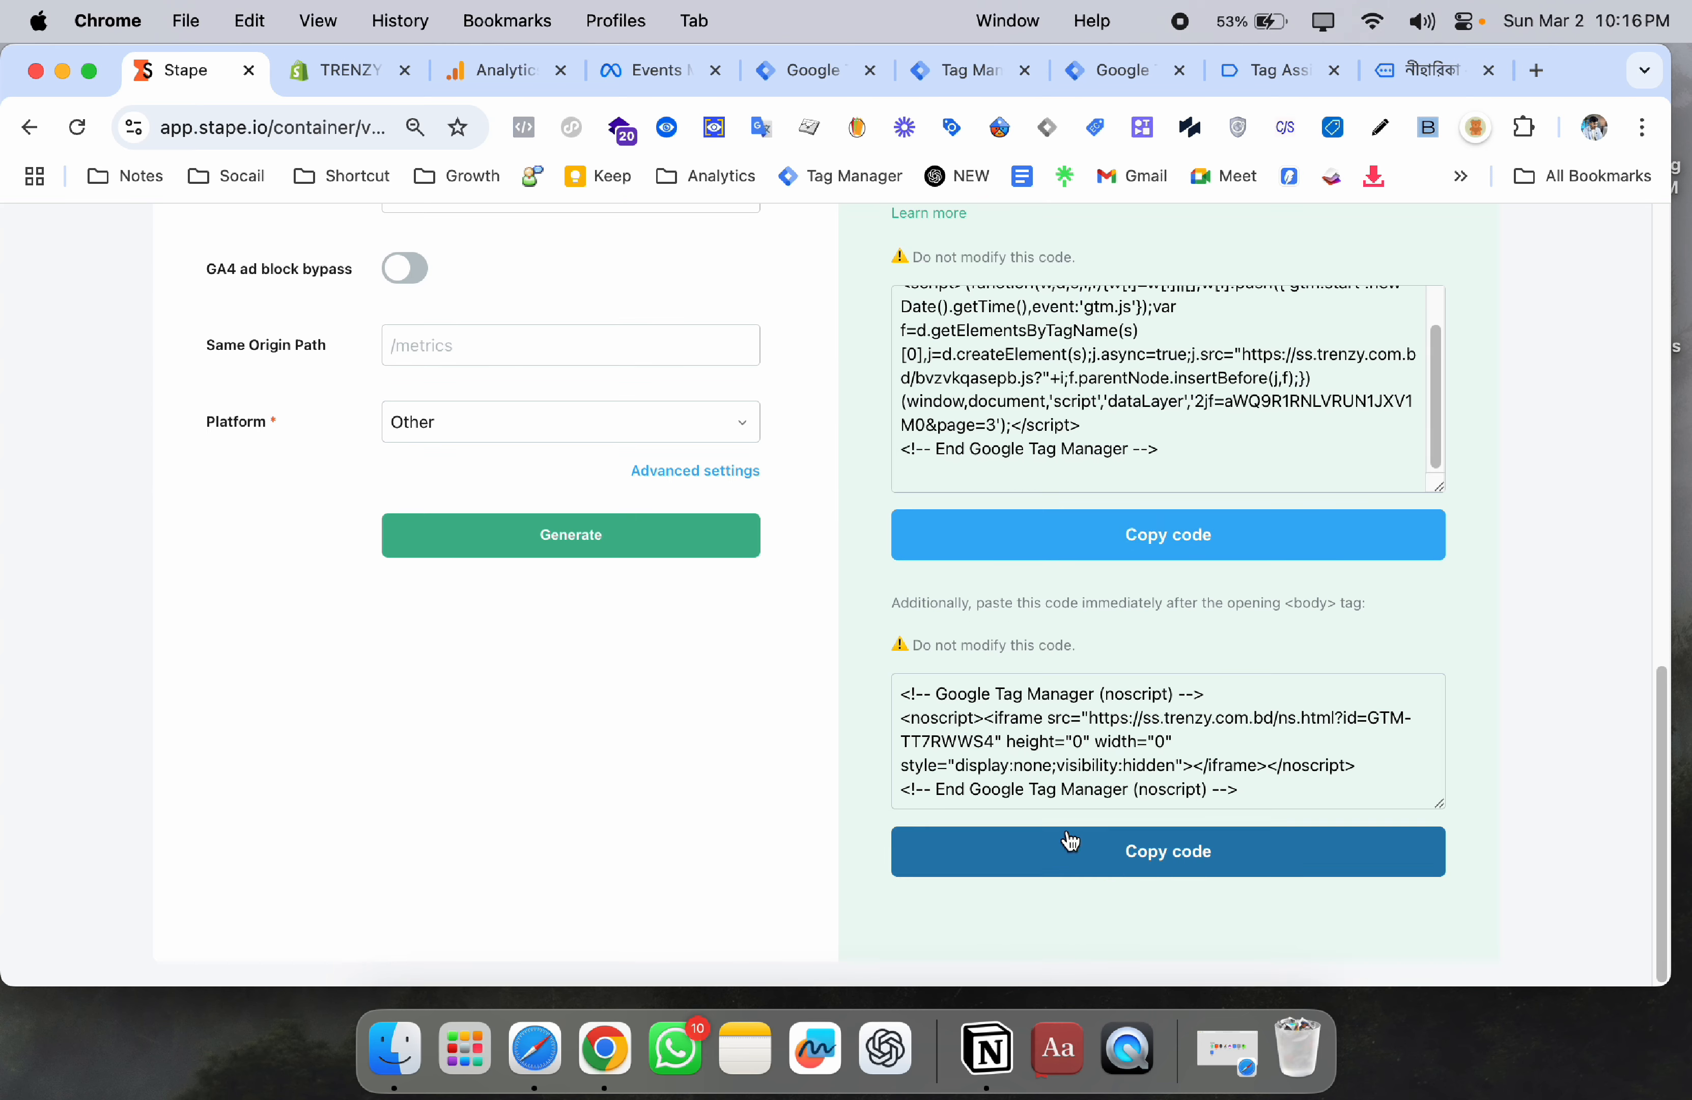
pyautogui.scroll(3, 579, 614)
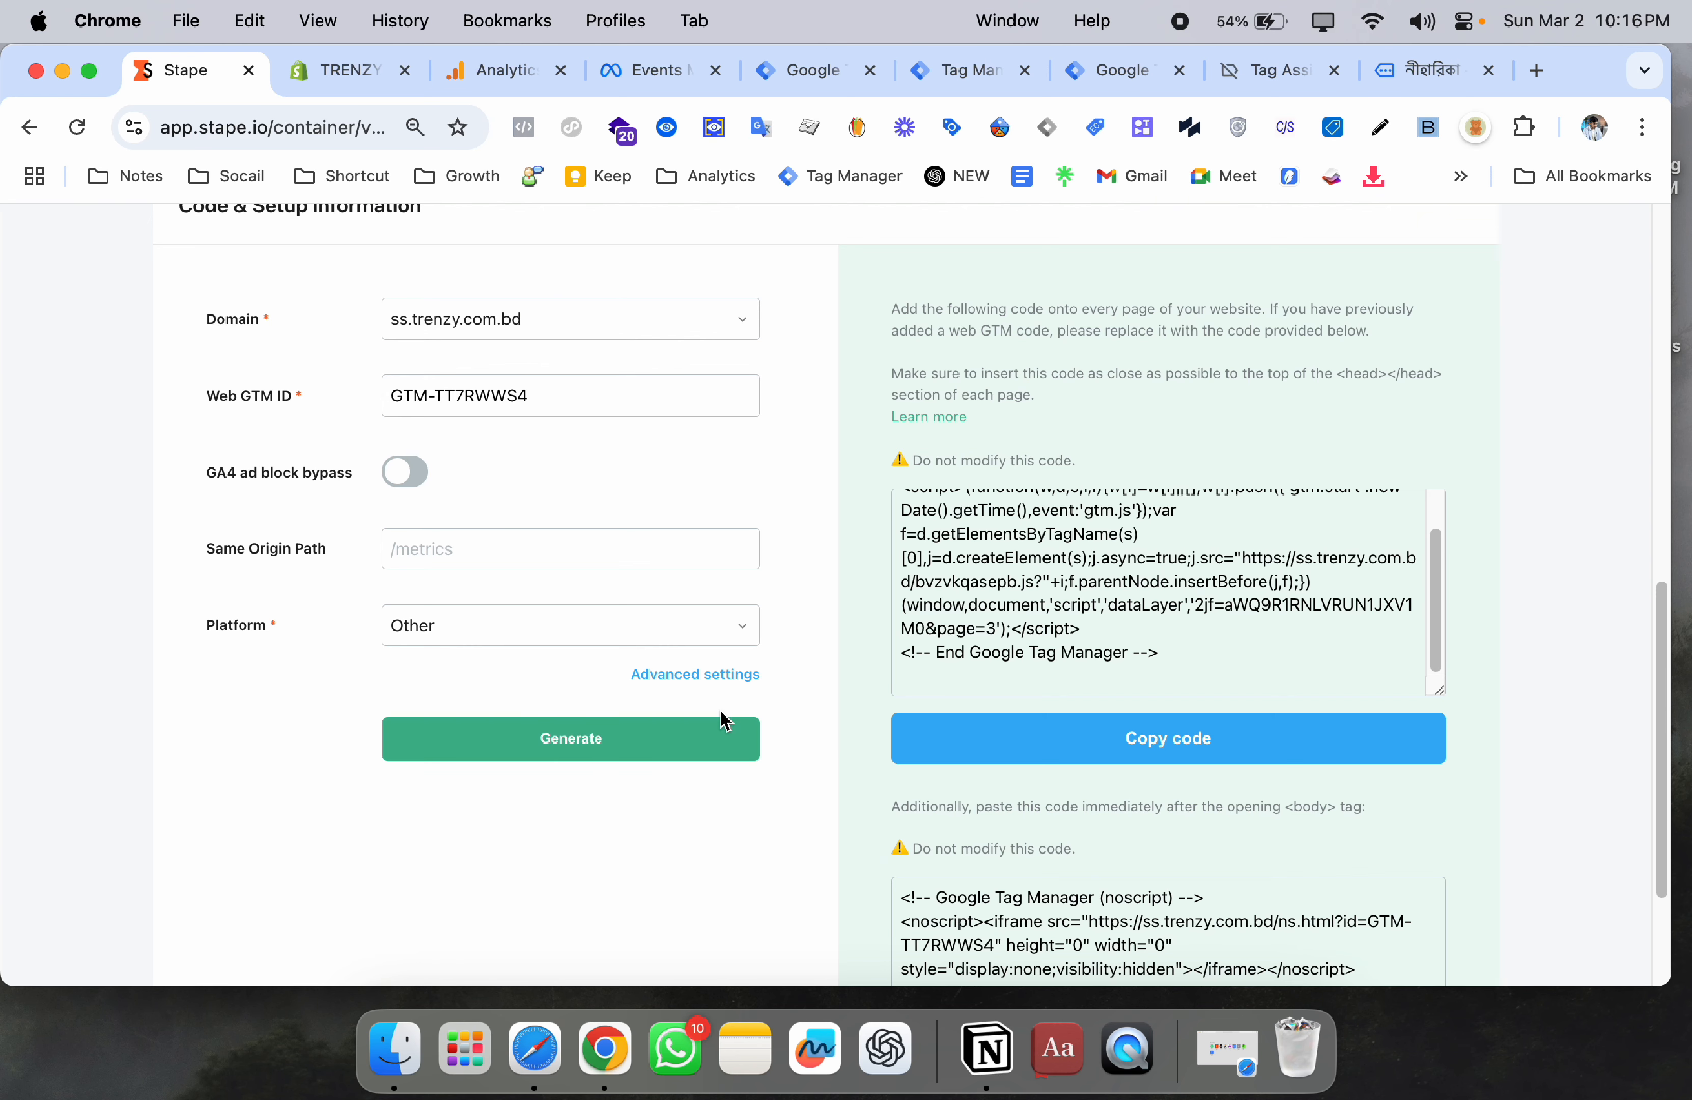
# - Open the shop.trenzy.com.bd web container's installation code in Tag Manager and examine the standard head and body snippets for comparison
pyautogui.click(952, 67)
pyautogui.click(1084, 70)
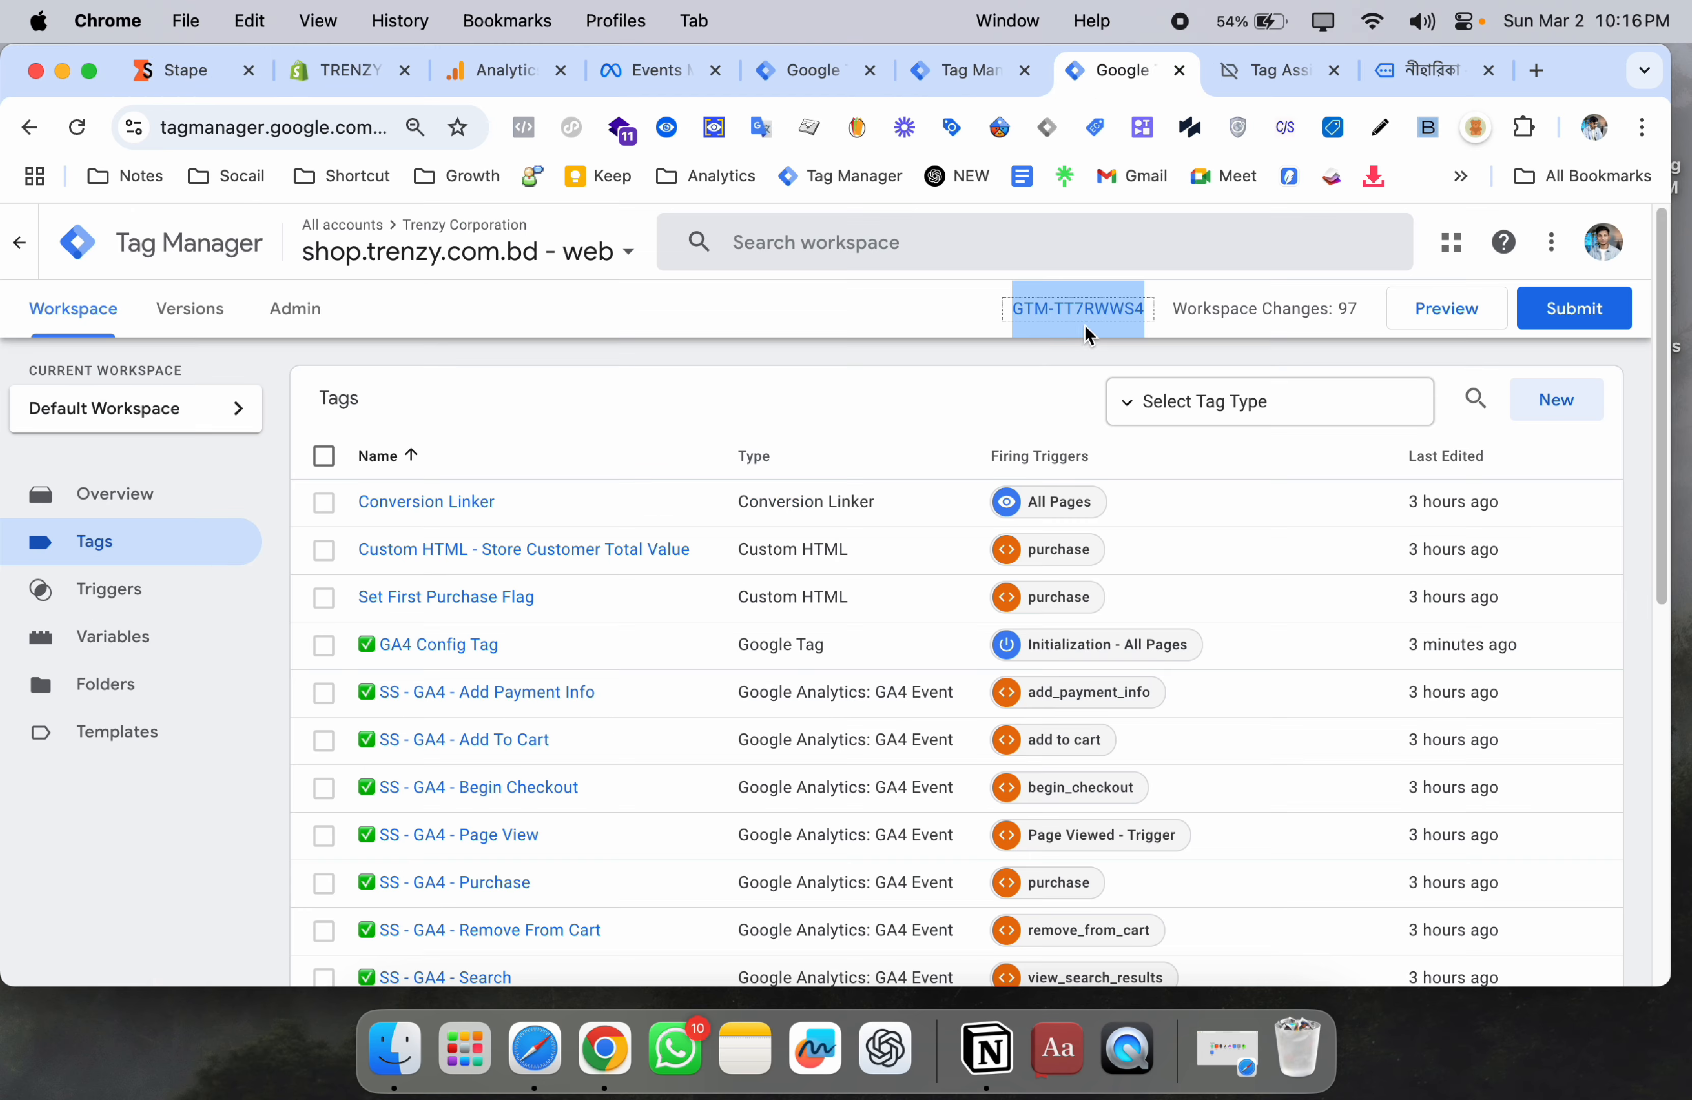
pyautogui.click(1090, 310)
pyautogui.click(1211, 523)
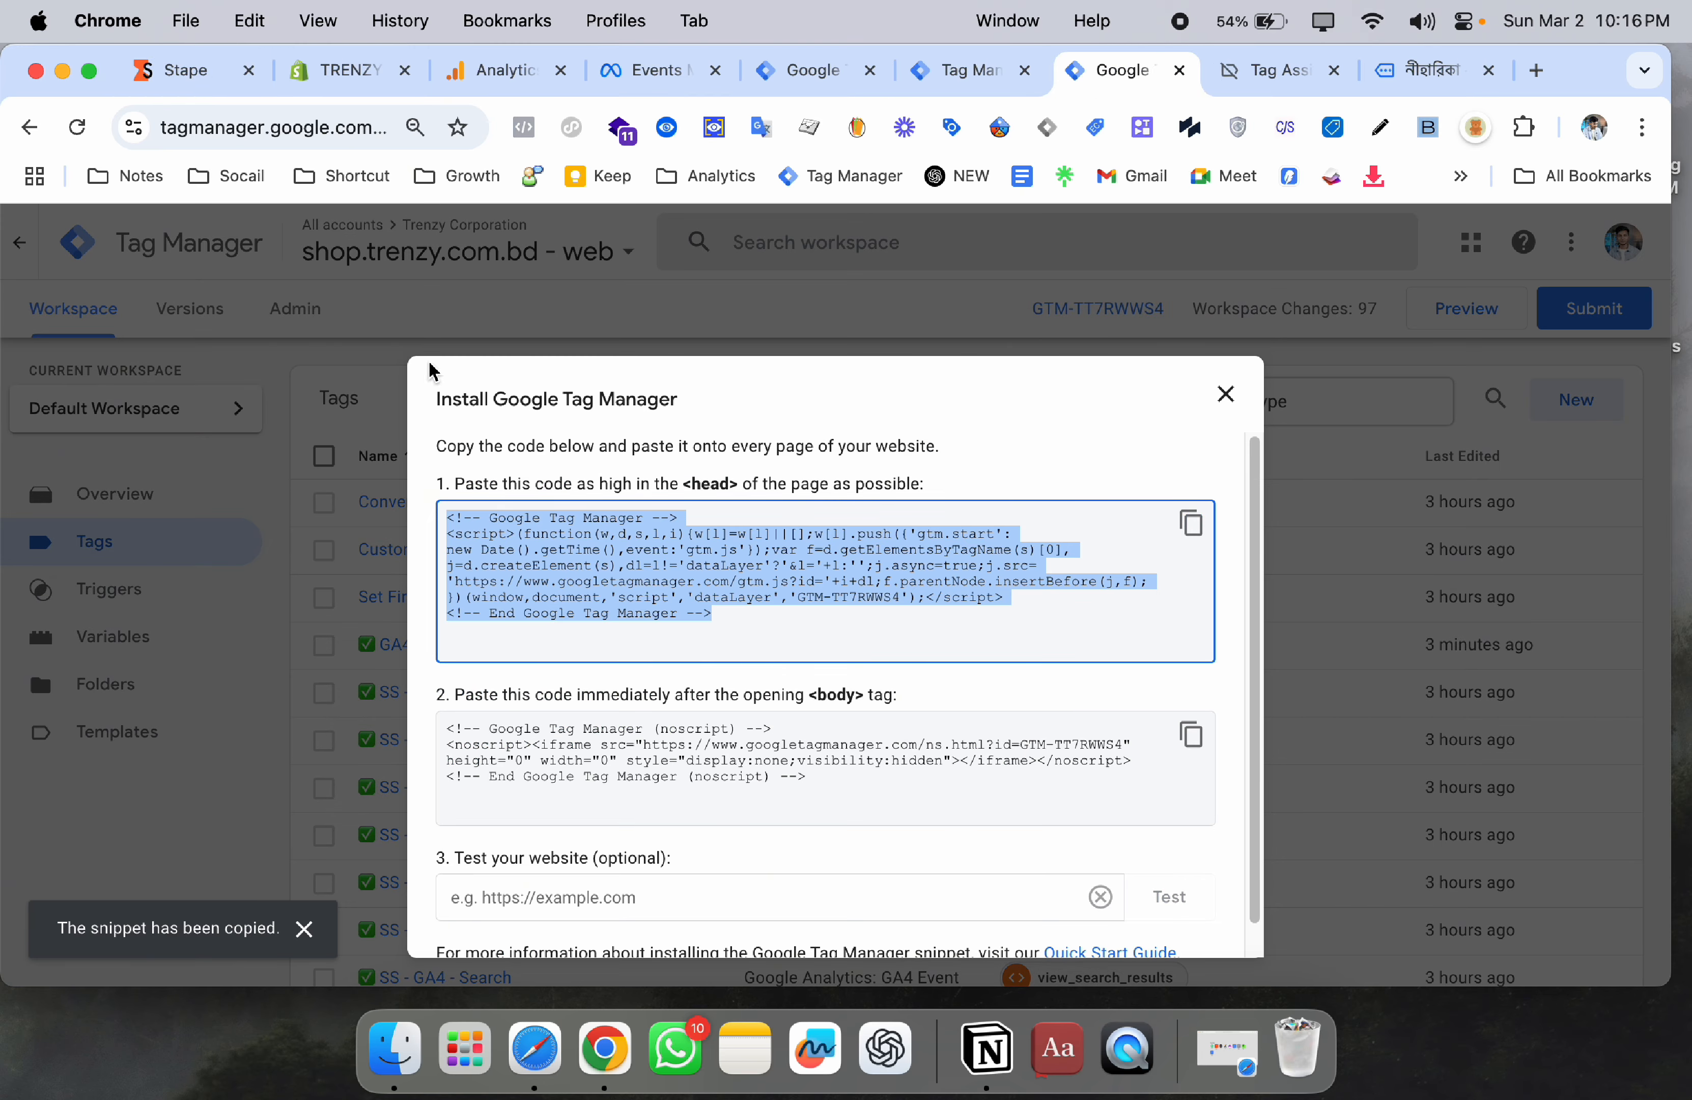
pyautogui.click(1191, 735)
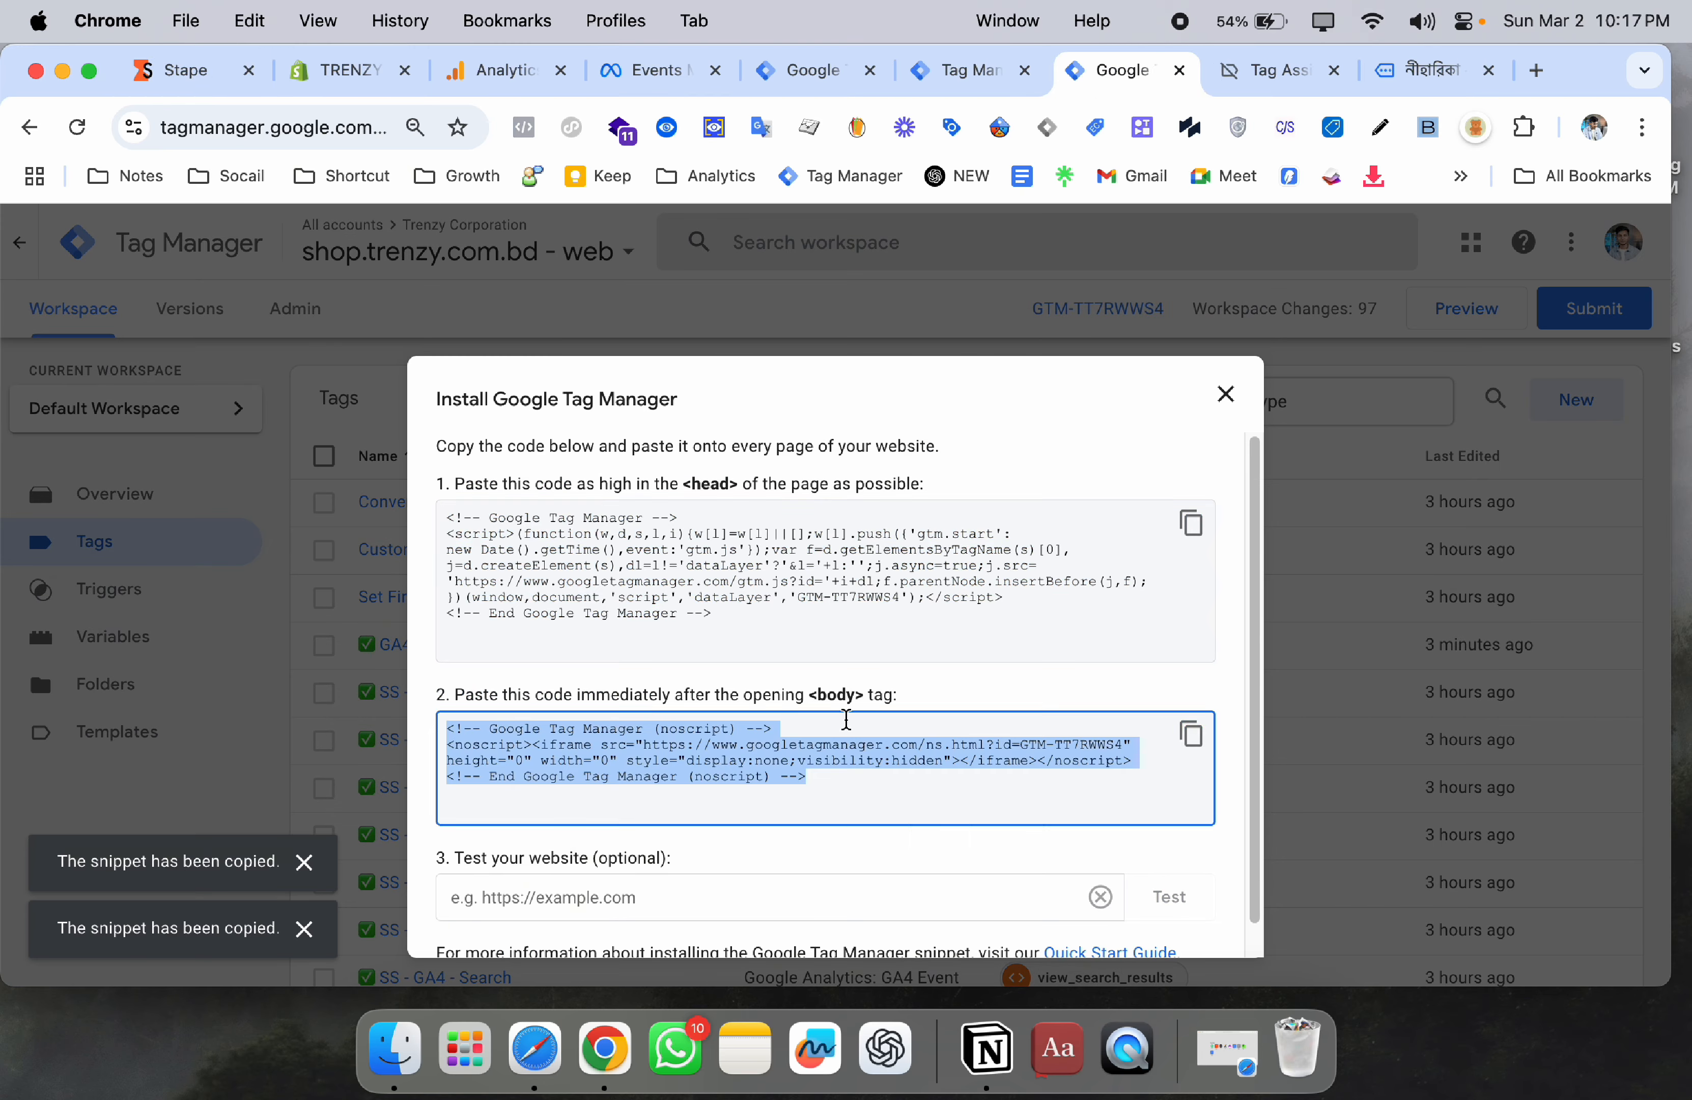
pyautogui.moveTo(786, 698); pyautogui.dragTo(873, 702)
pyautogui.click(1226, 394)
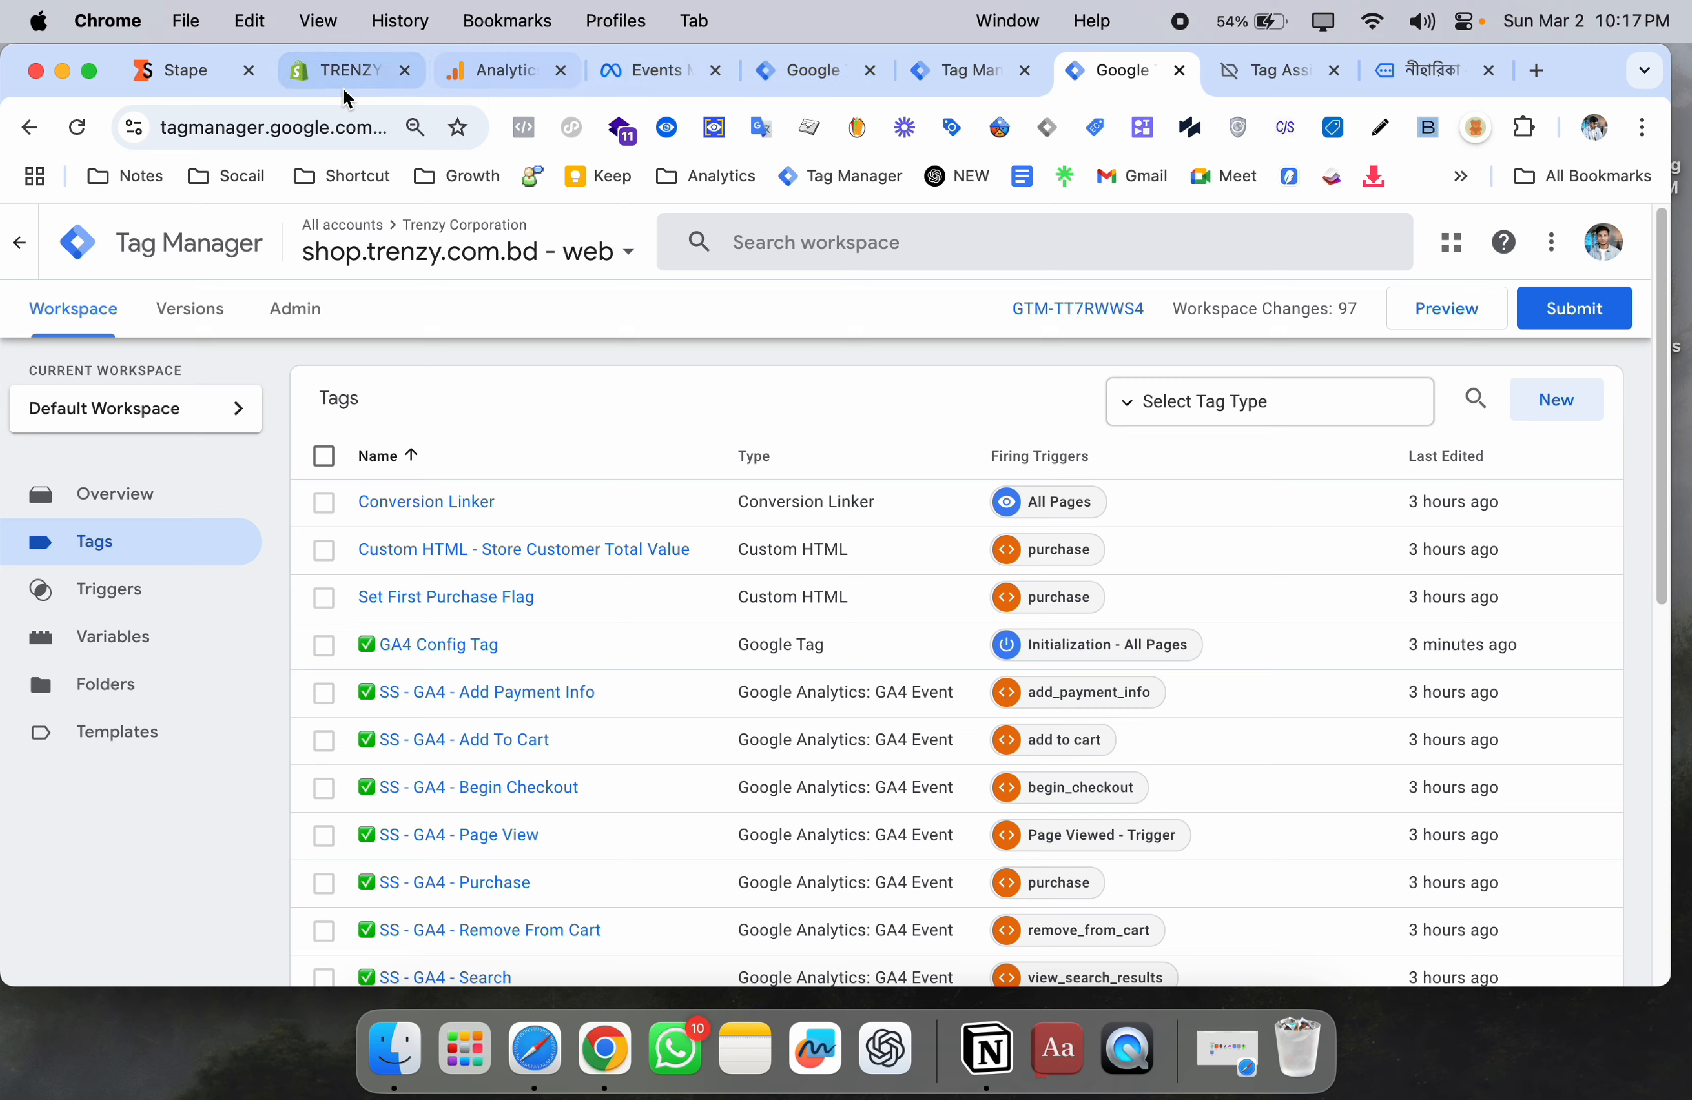
# - Switch to the Trenzy shop's product page and open the browser's Network inspector there
pyautogui.click(226, 92)
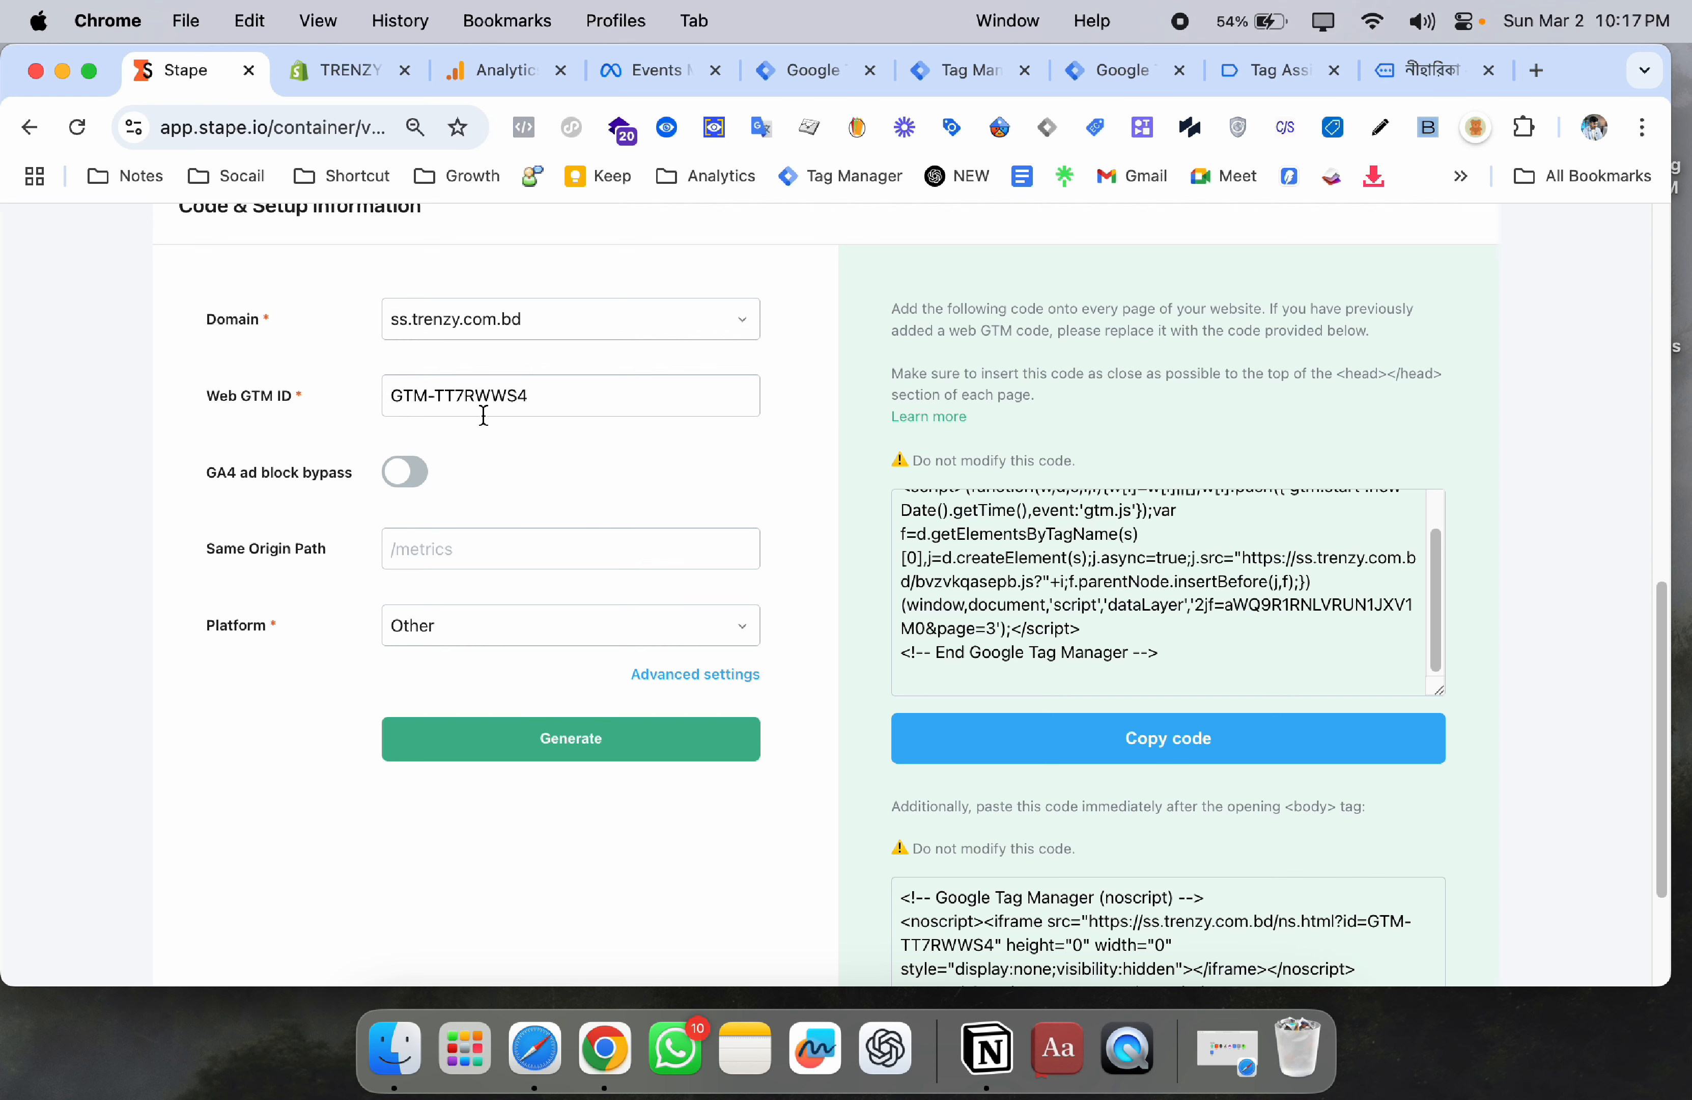
pyautogui.click(1425, 70)
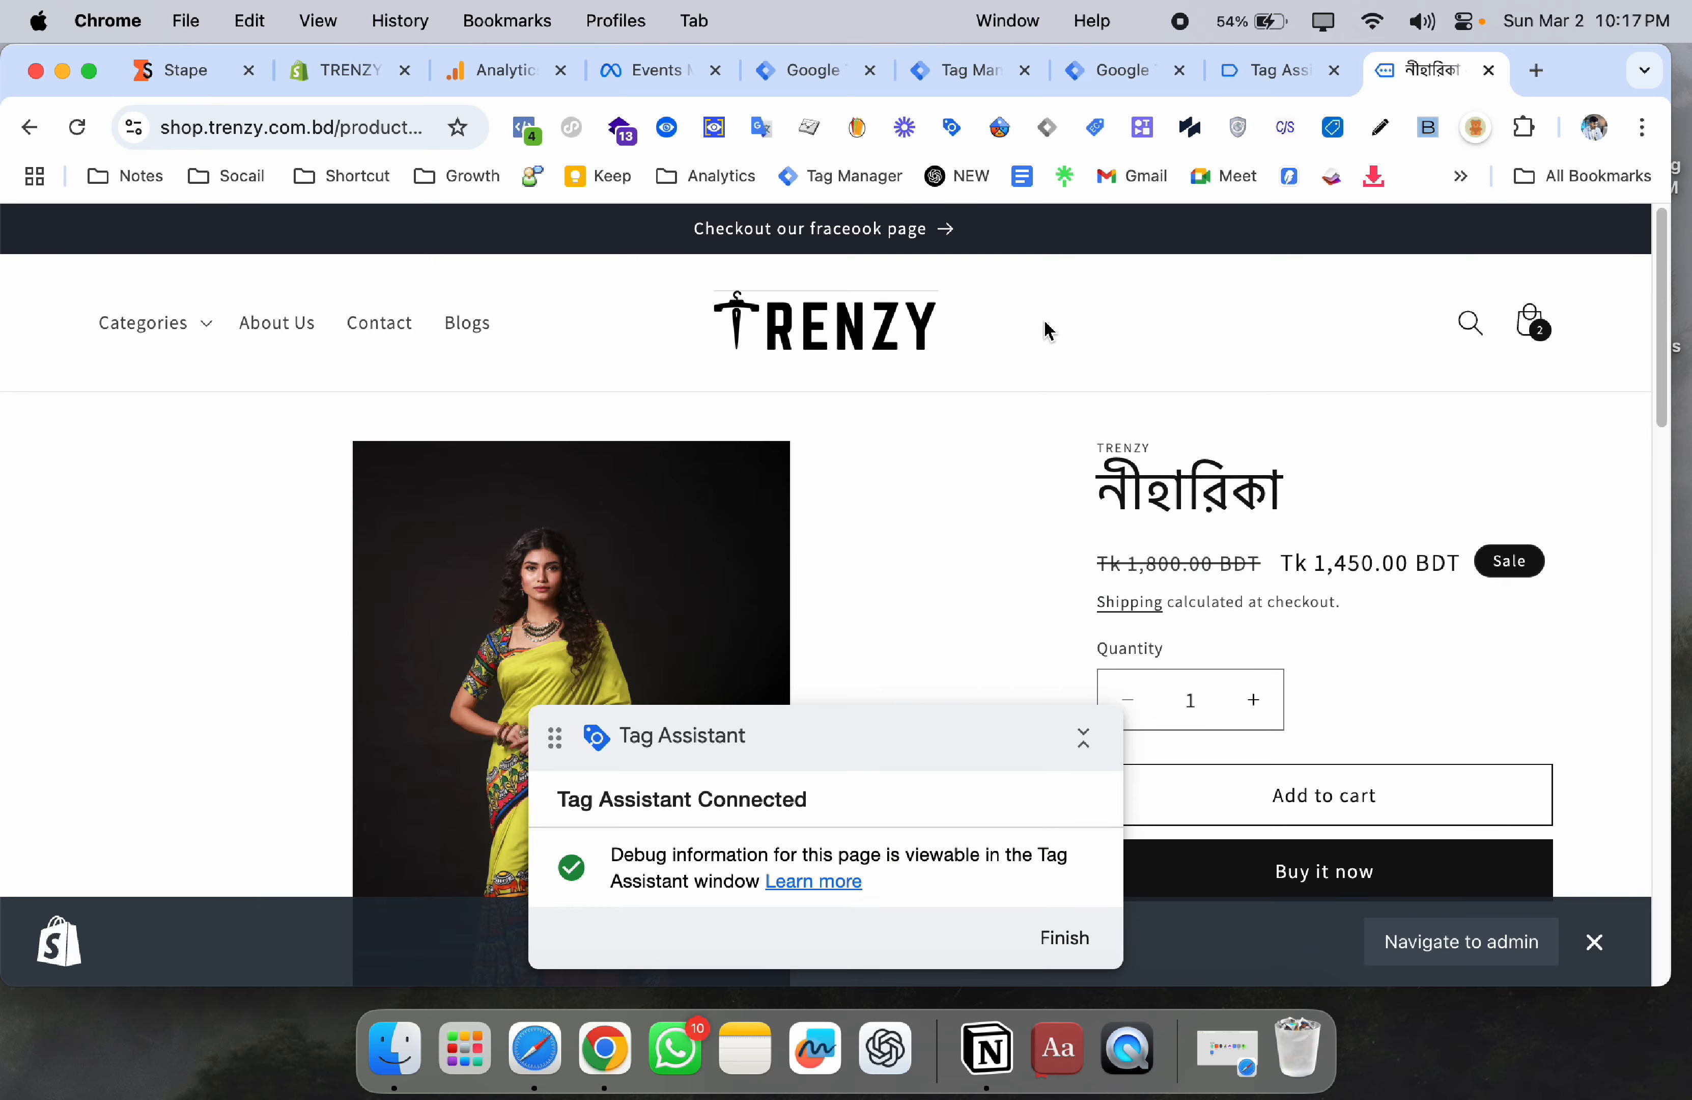
pyautogui.click(215, 80)
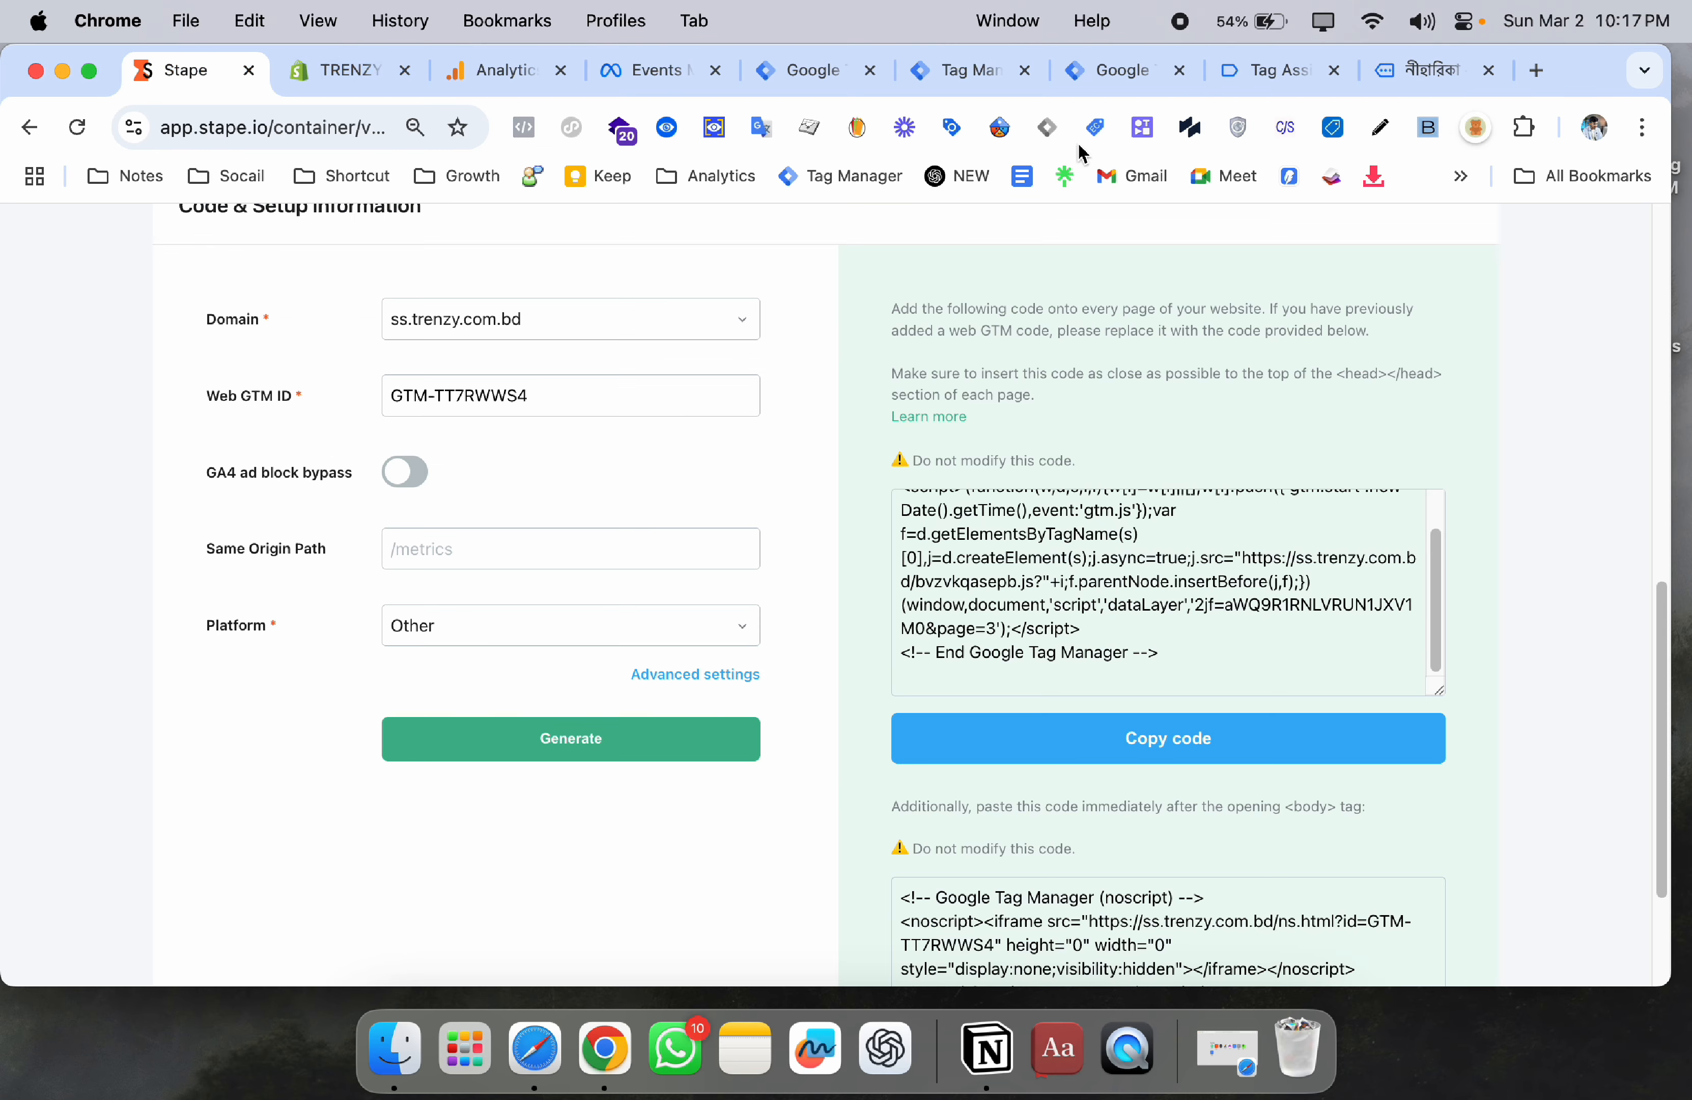
pyautogui.click(1359, 65)
pyautogui.click(1382, 66)
pyautogui.rightClick(1008, 421)
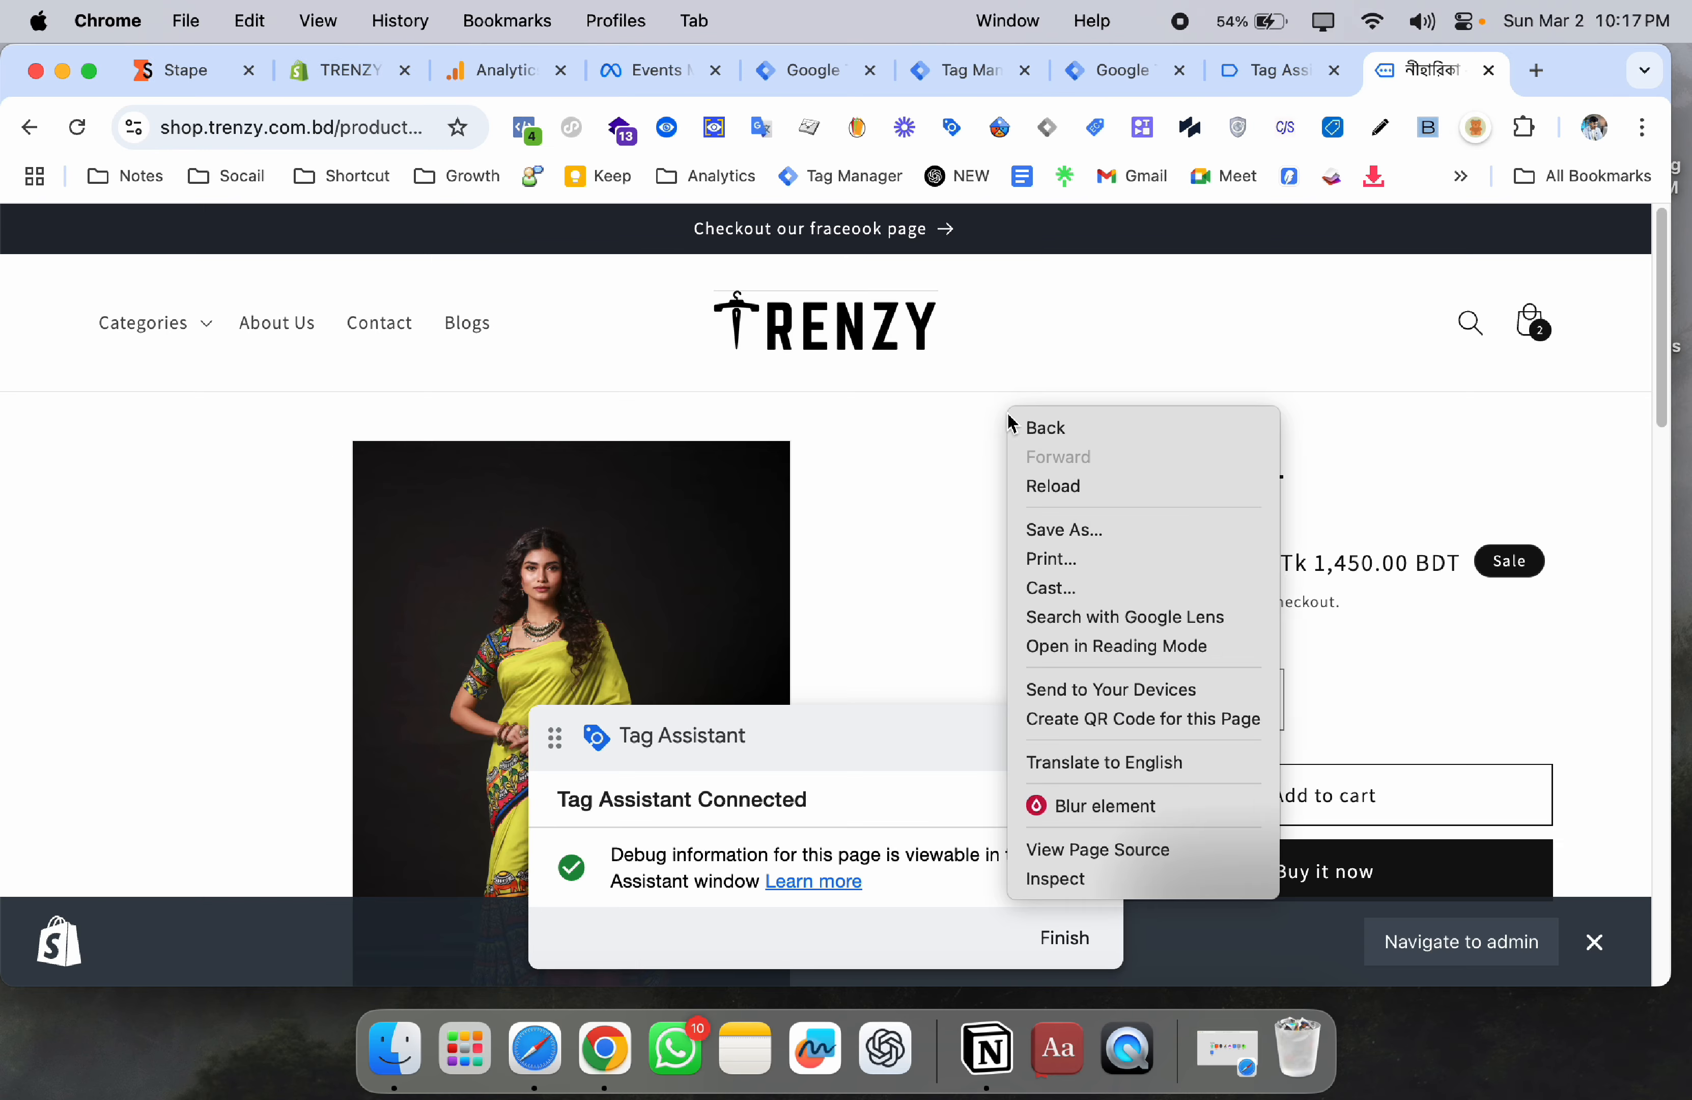
pyautogui.click(1055, 876)
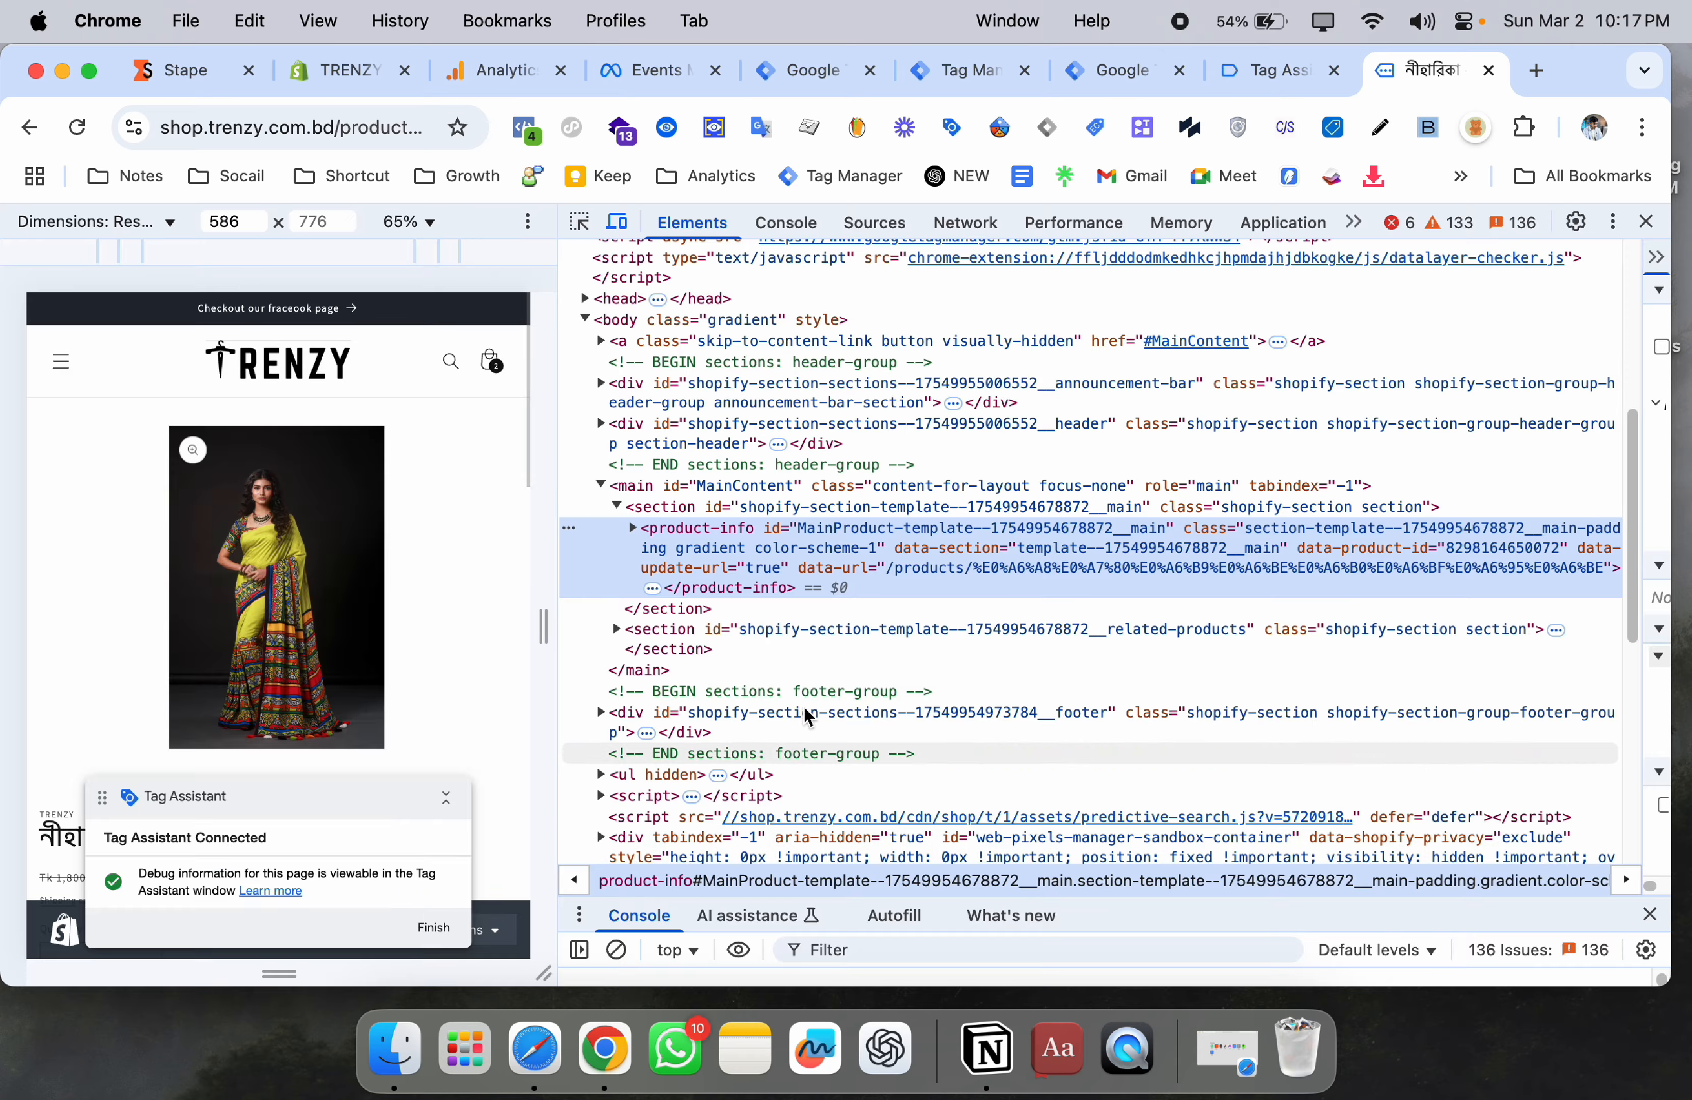
pyautogui.click(975, 224)
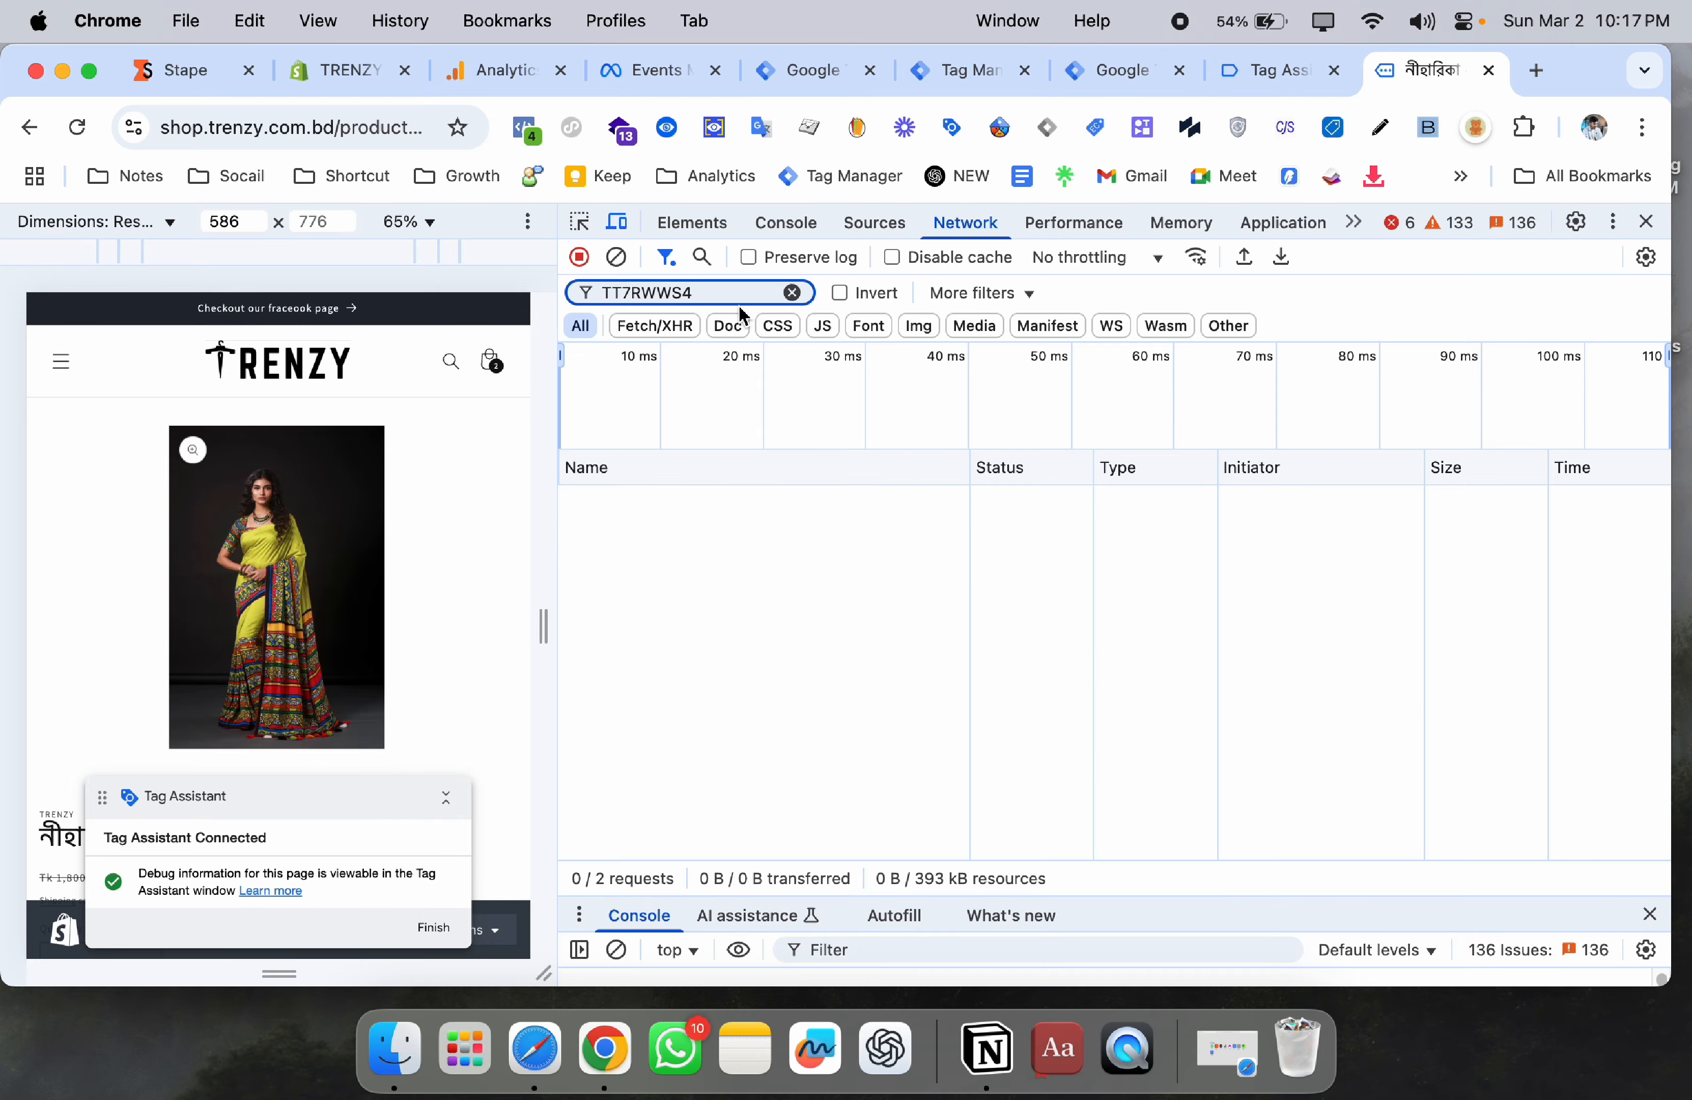
# - Reload the product page with its network requests filtered by TT7RWWS4
pyautogui.doubleClick(729, 292)
pyautogui.click(1106, 75)
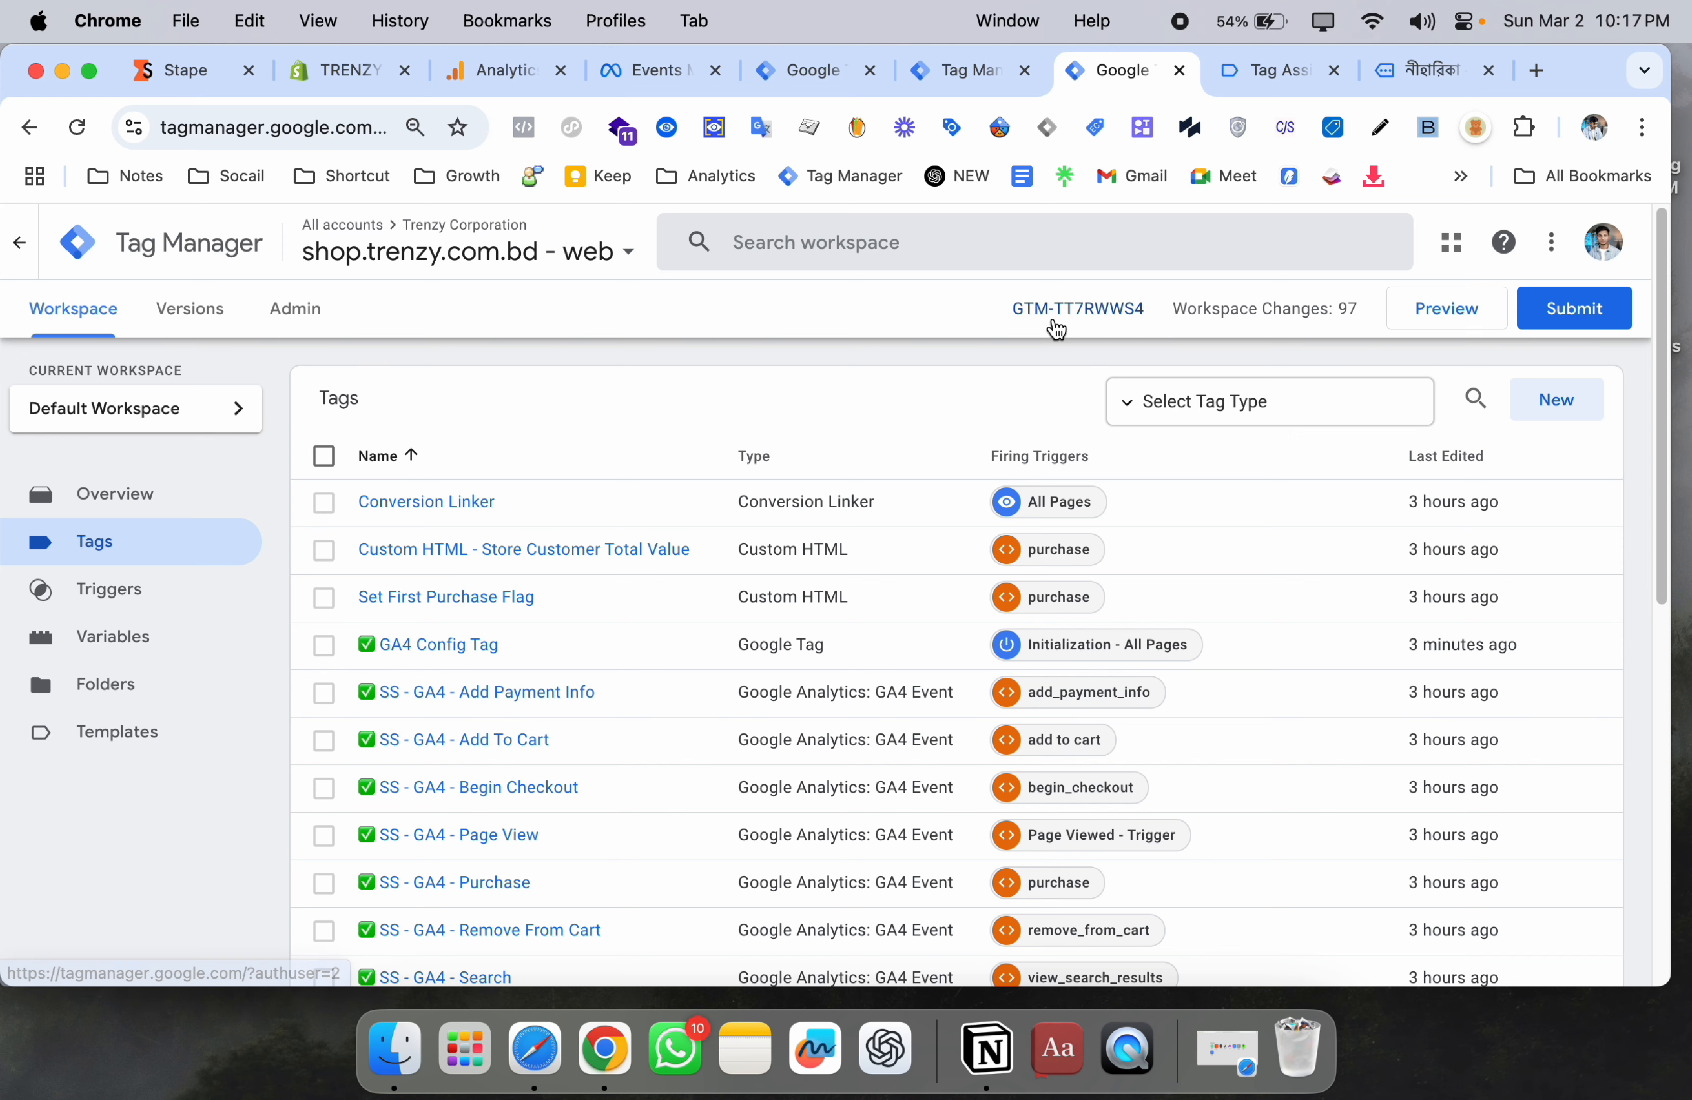
pyautogui.click(1424, 79)
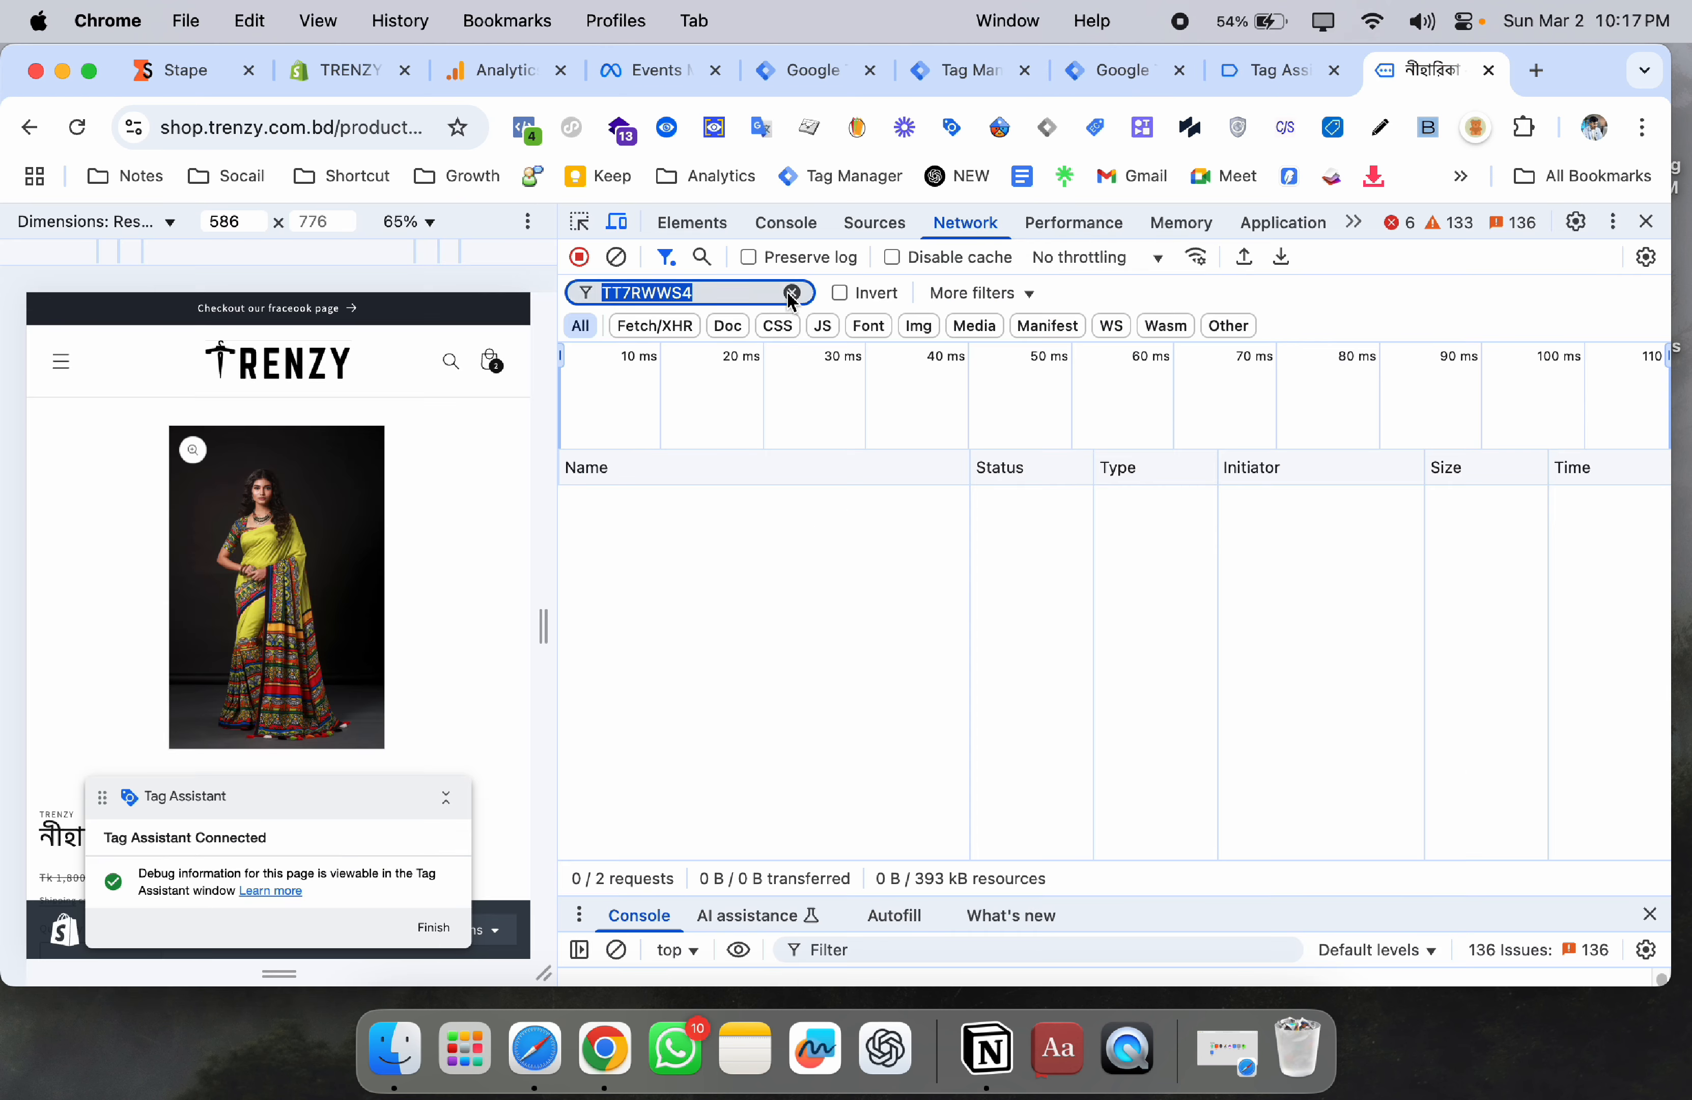
pyautogui.click(76, 127)
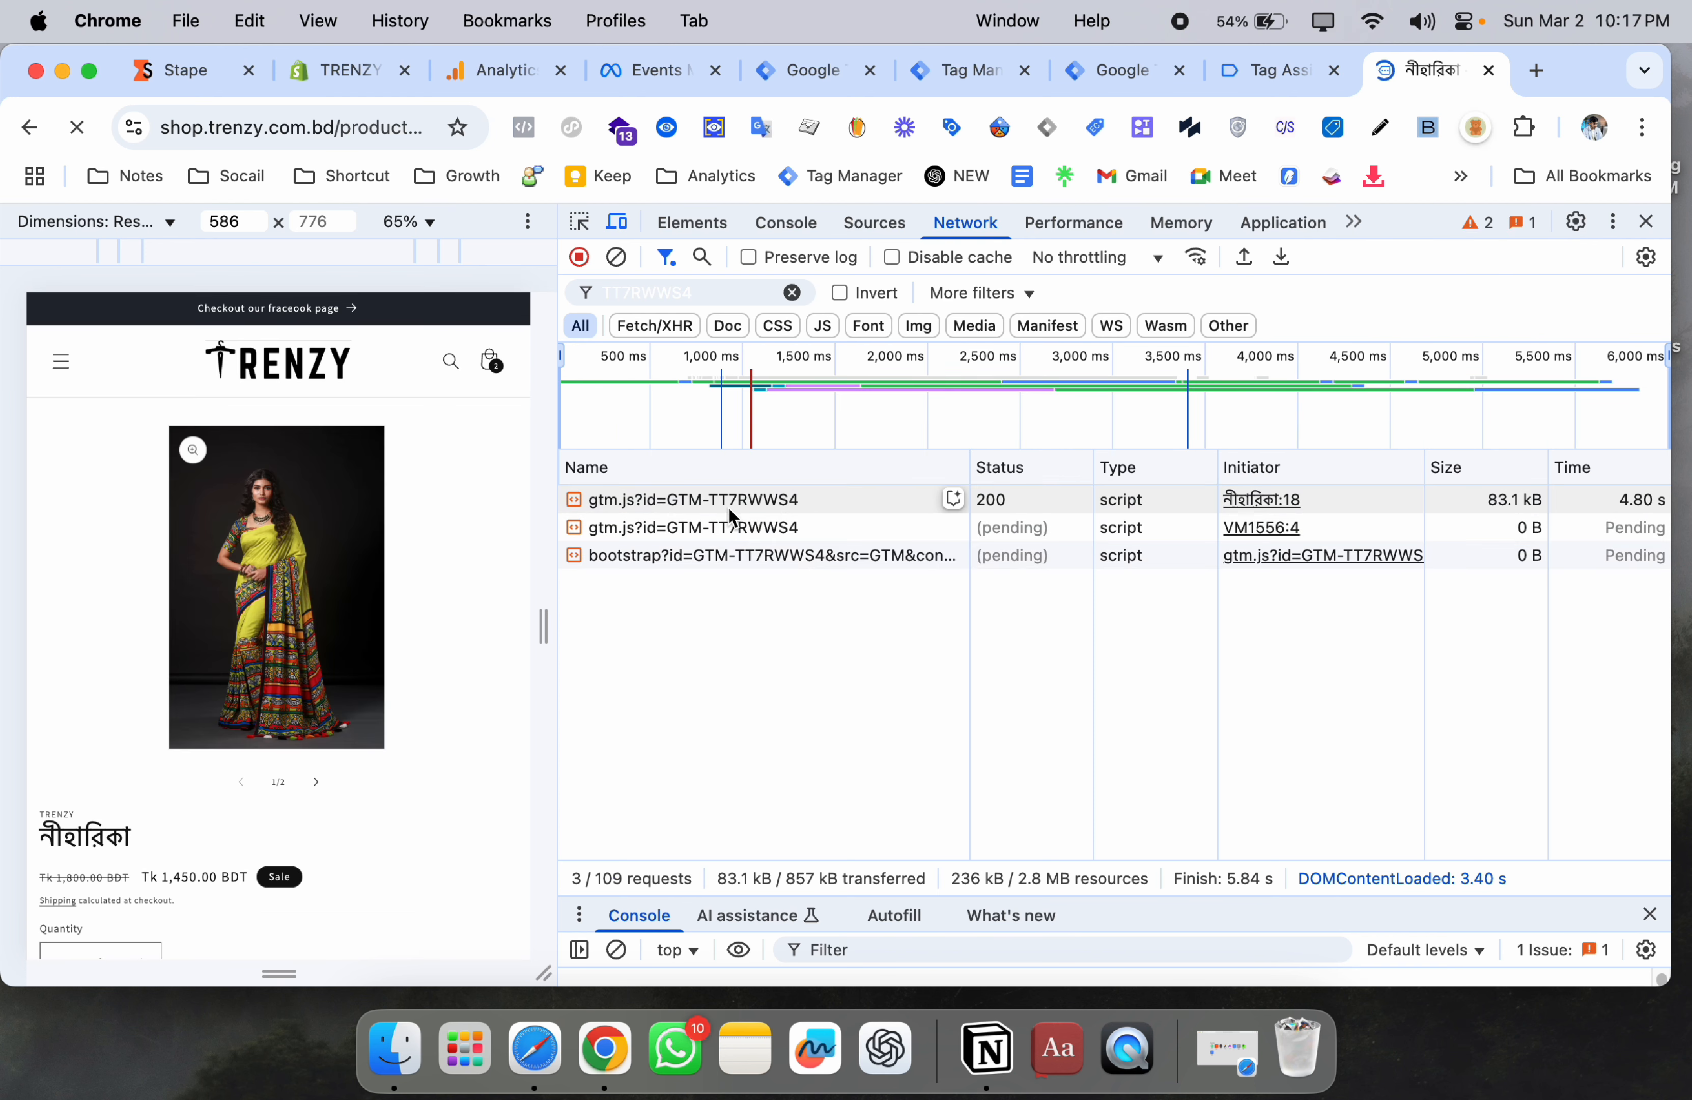
# - Examine the request URLs of the gtm.js calls to see which domain serves them, and close the inspector
pyautogui.click(797, 499)
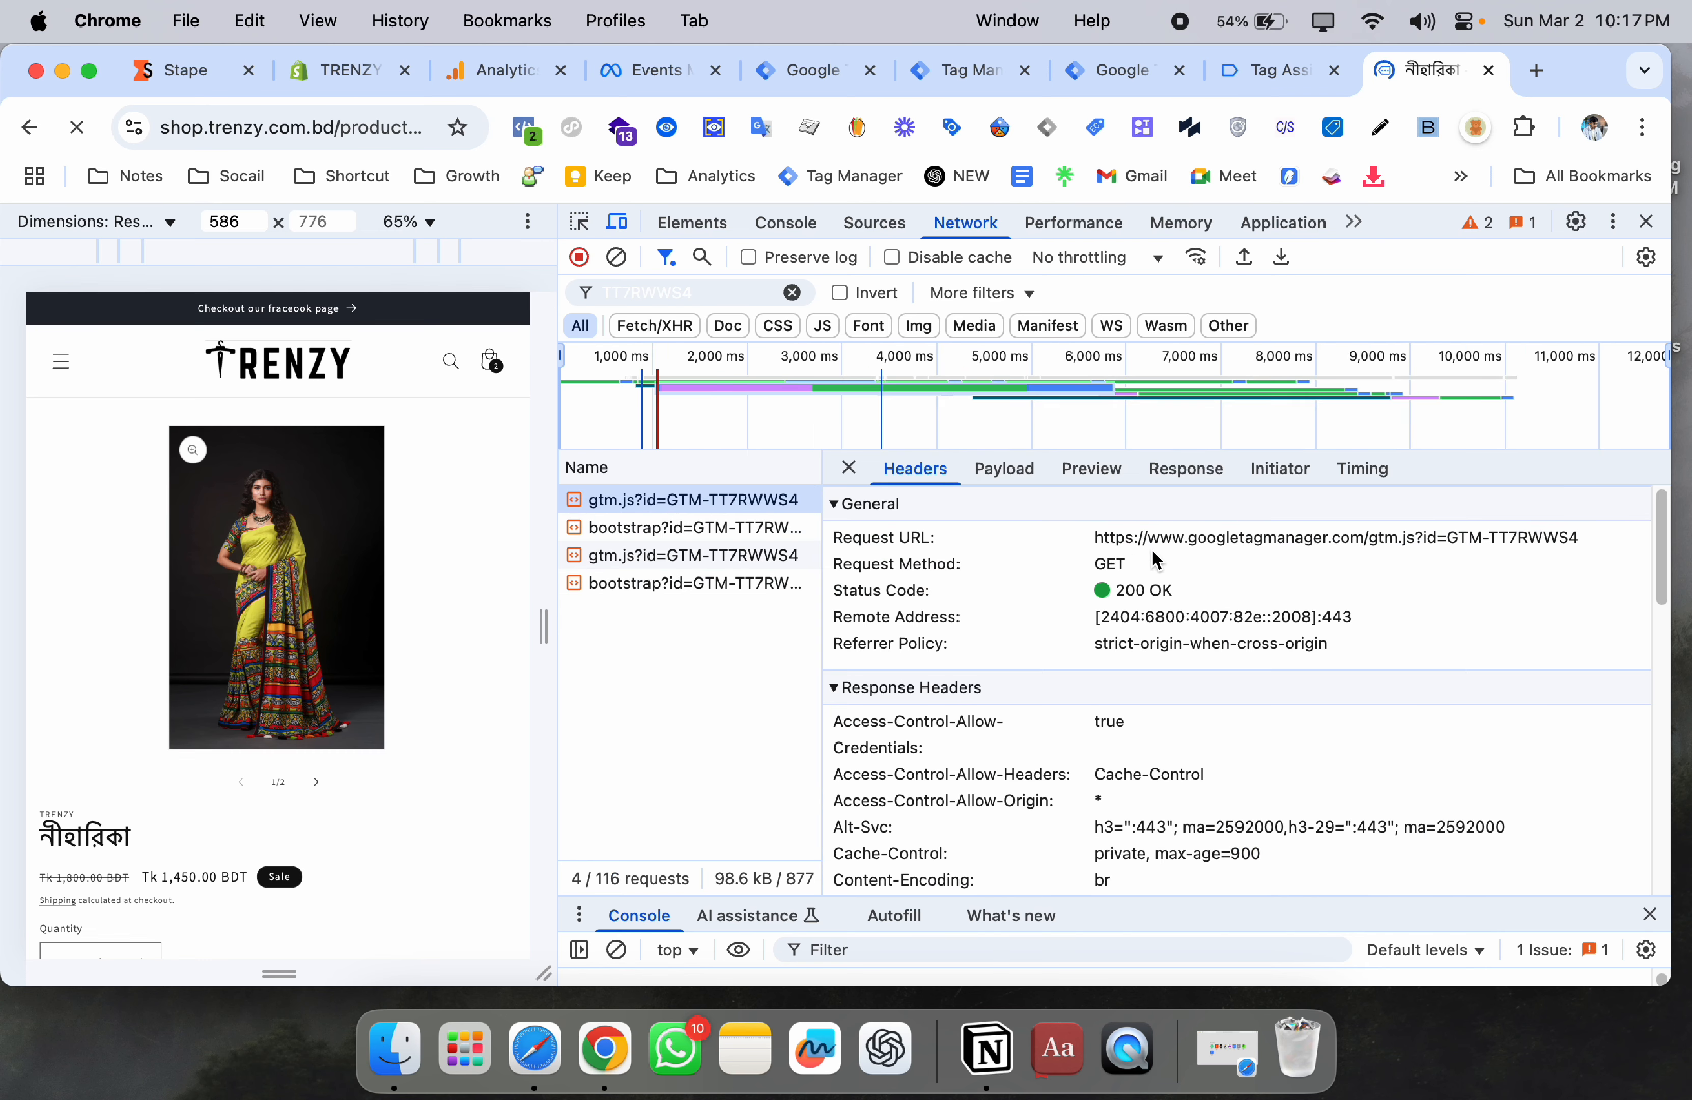
pyautogui.moveTo(1173, 543); pyautogui.dragTo(1367, 550)
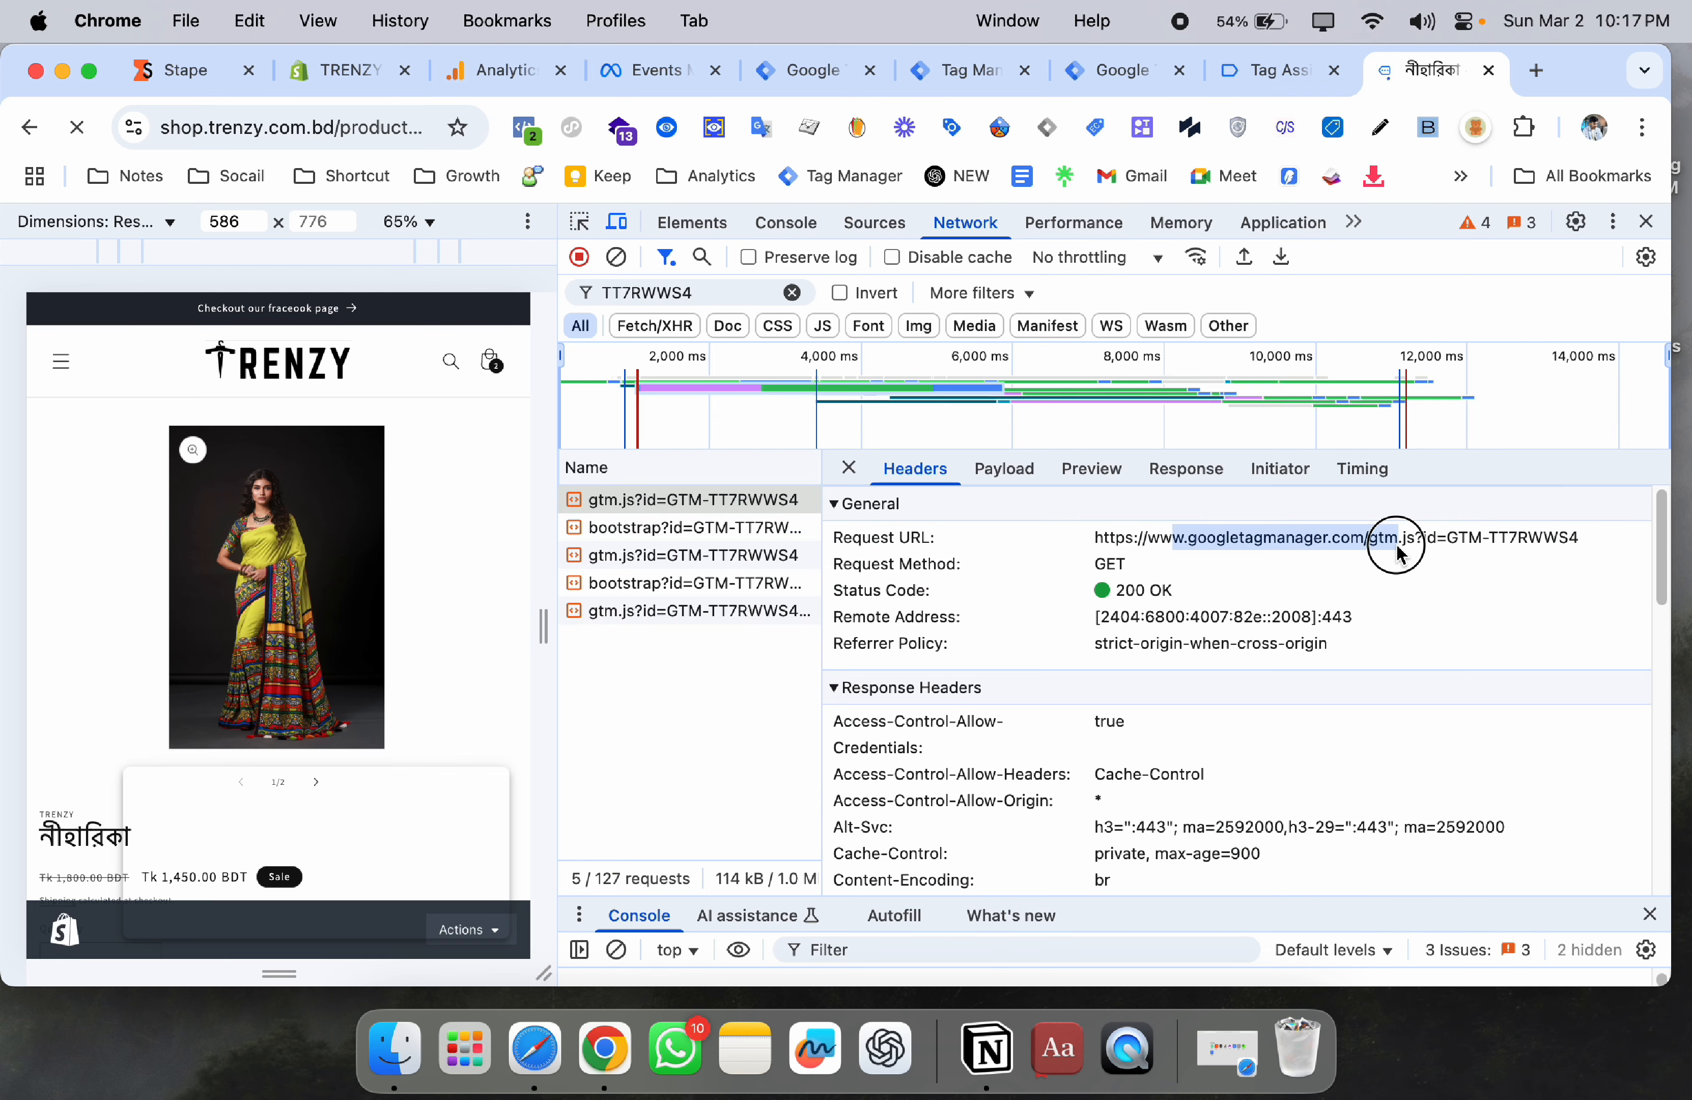
pyautogui.click(1263, 554)
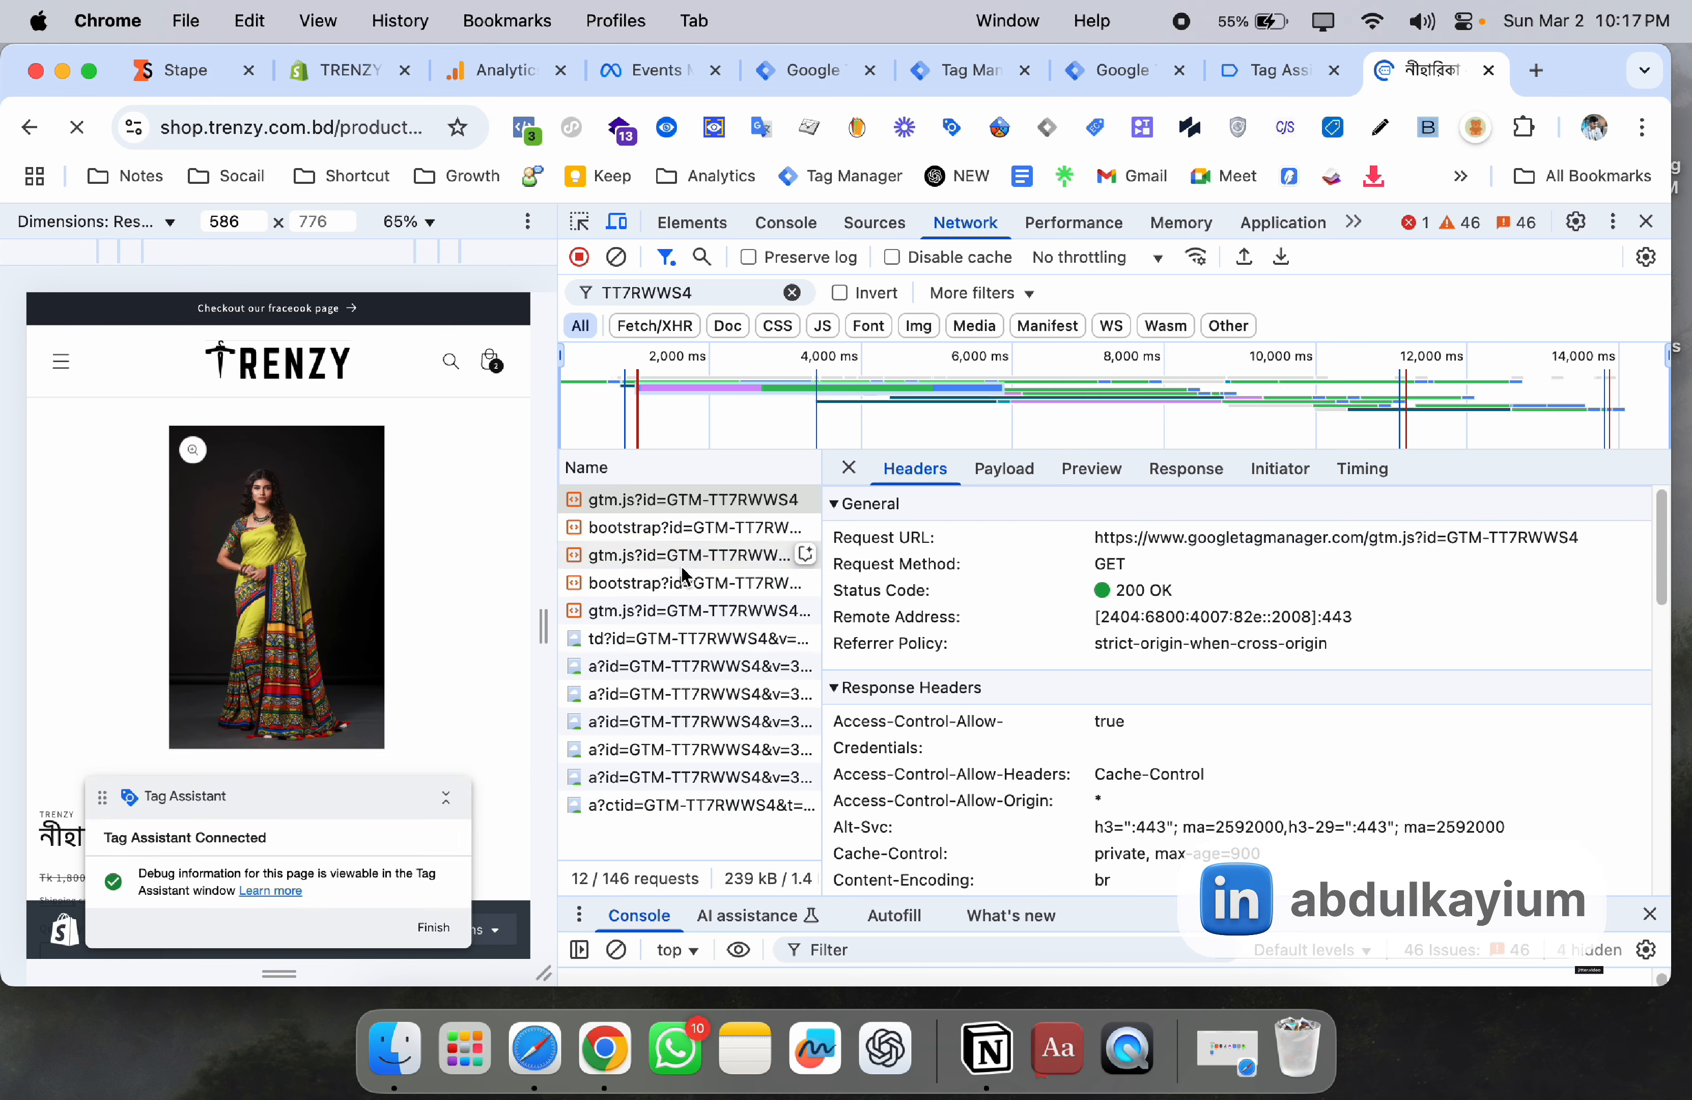
pyautogui.click(703, 554)
pyautogui.click(698, 611)
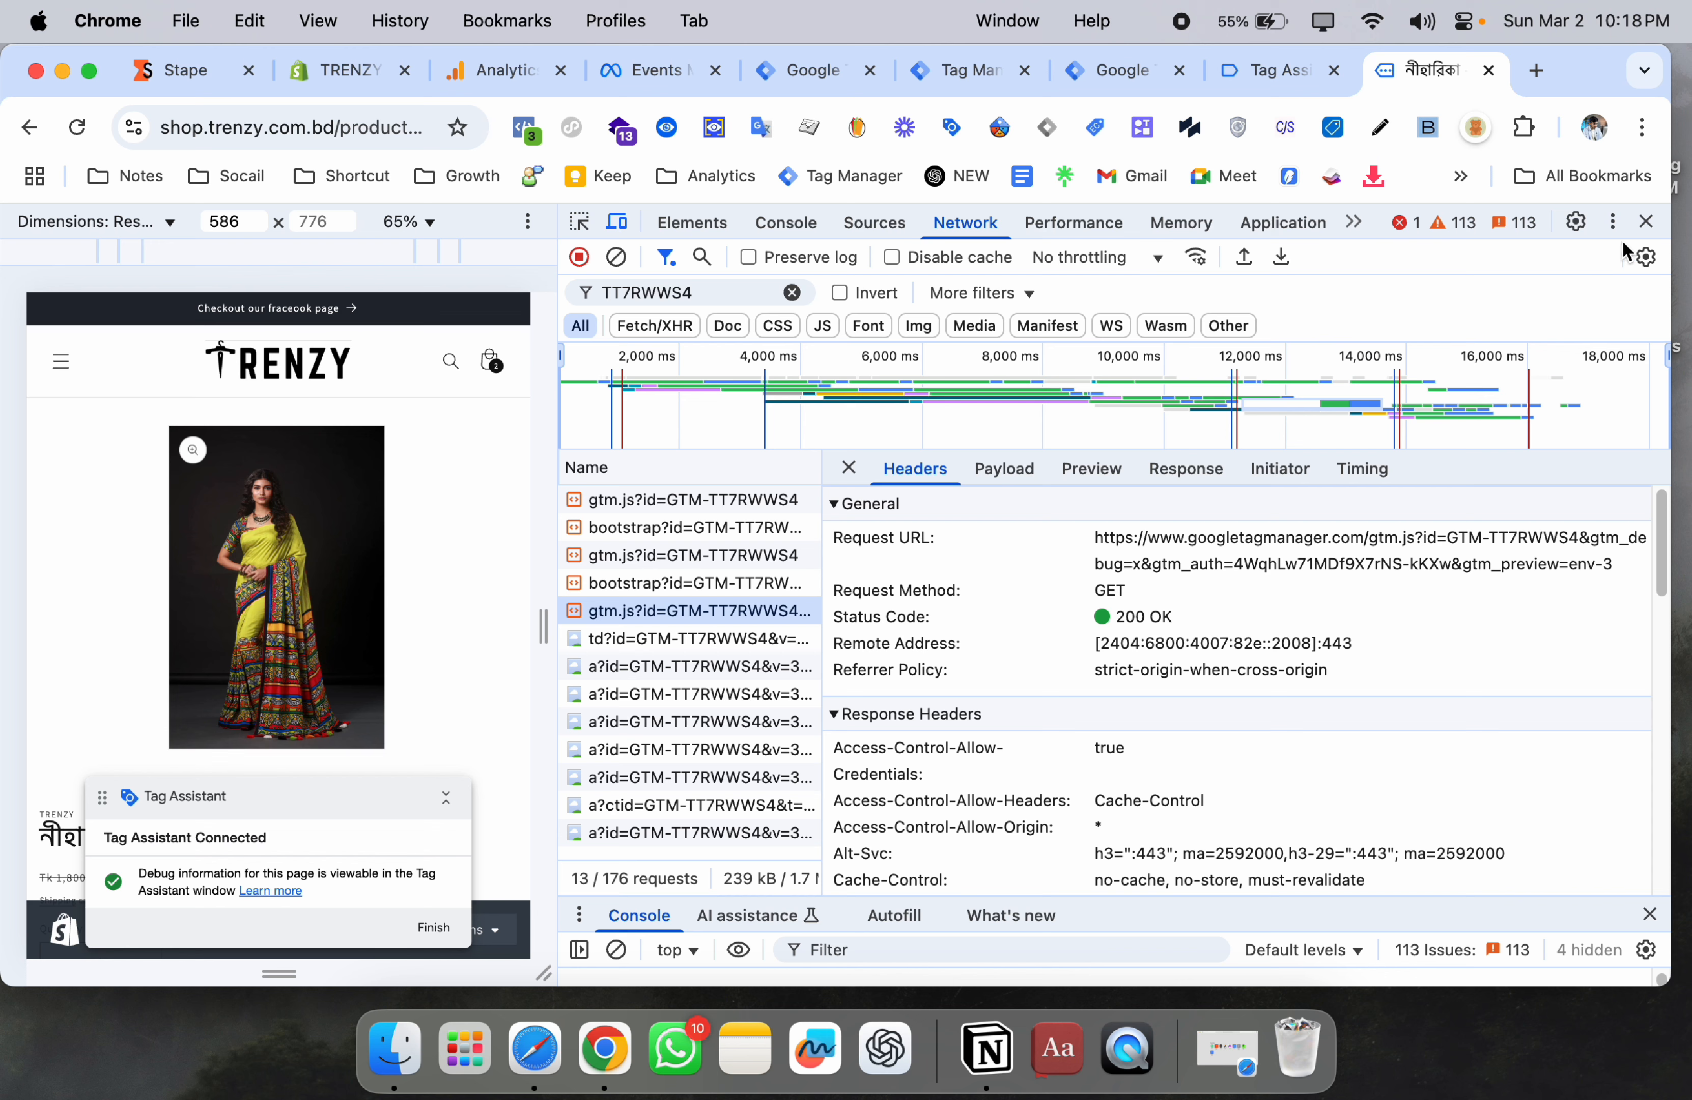
pyautogui.click(1645, 224)
# - Copy the generated Custom Loader head code in Stape and switch to the Shopify admin's themes page
pyautogui.click(194, 79)
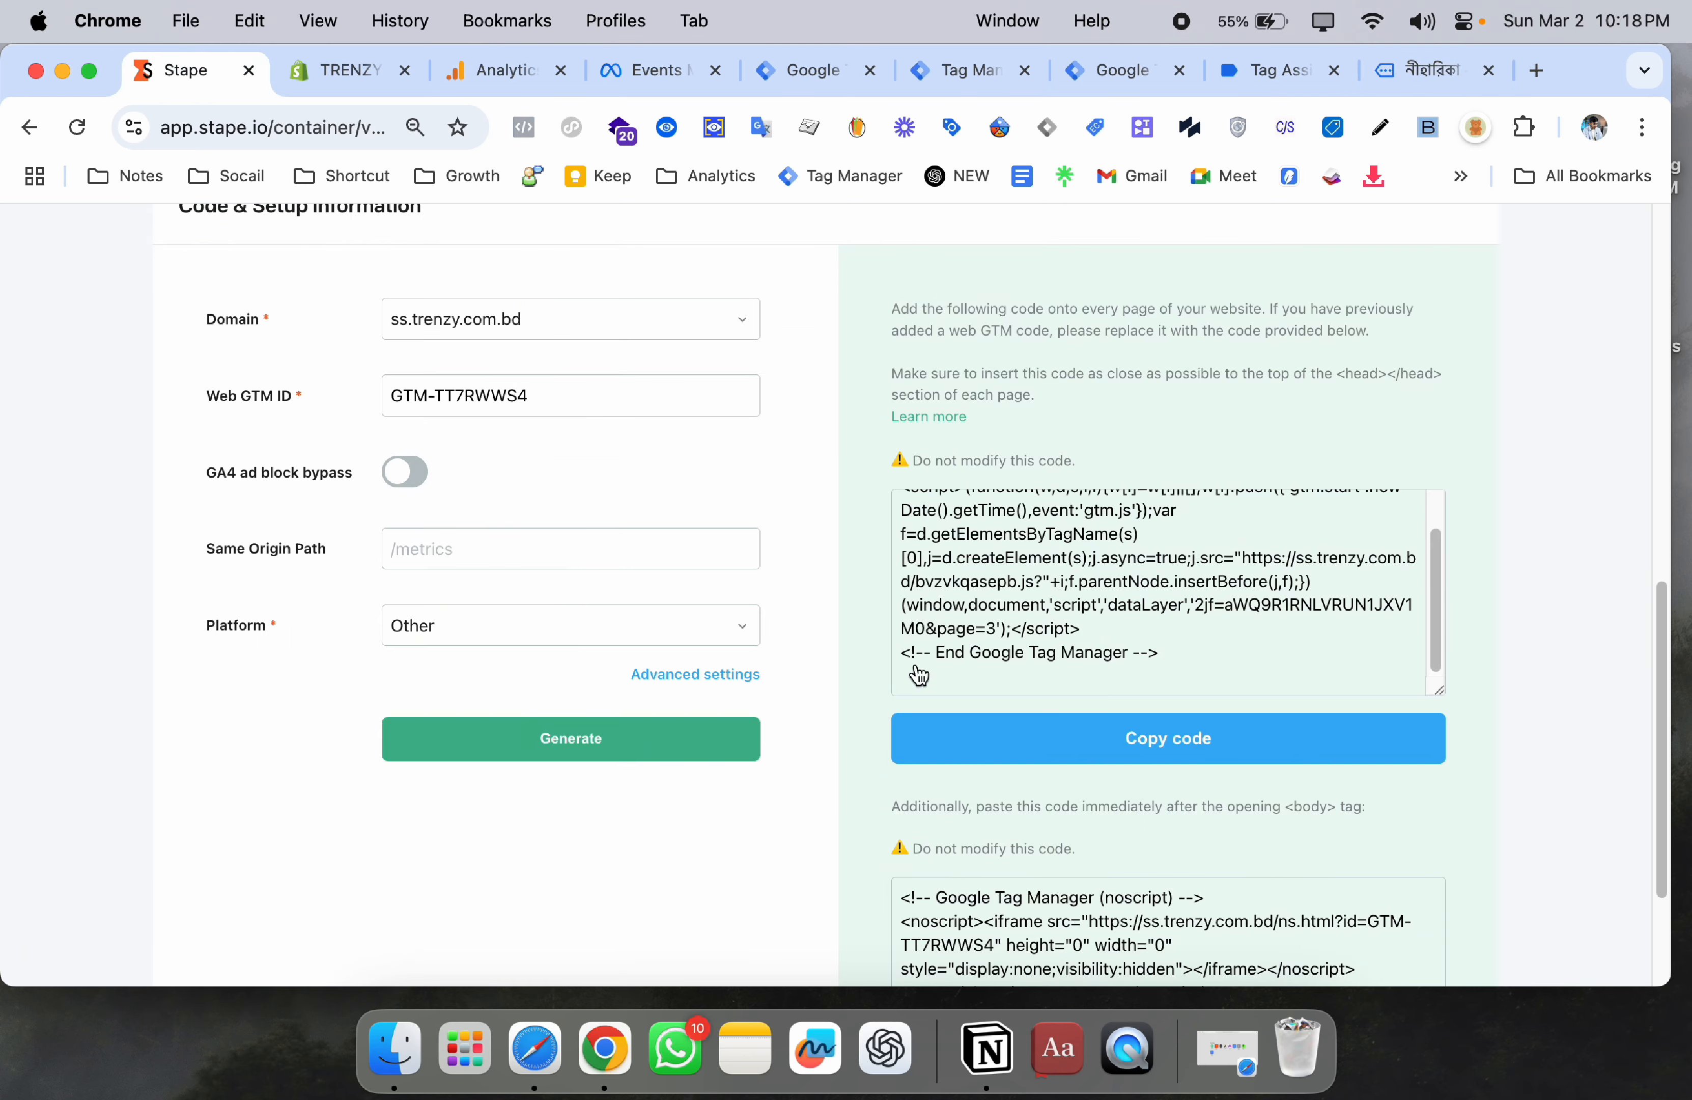
pyautogui.scroll(-5, 919, 674)
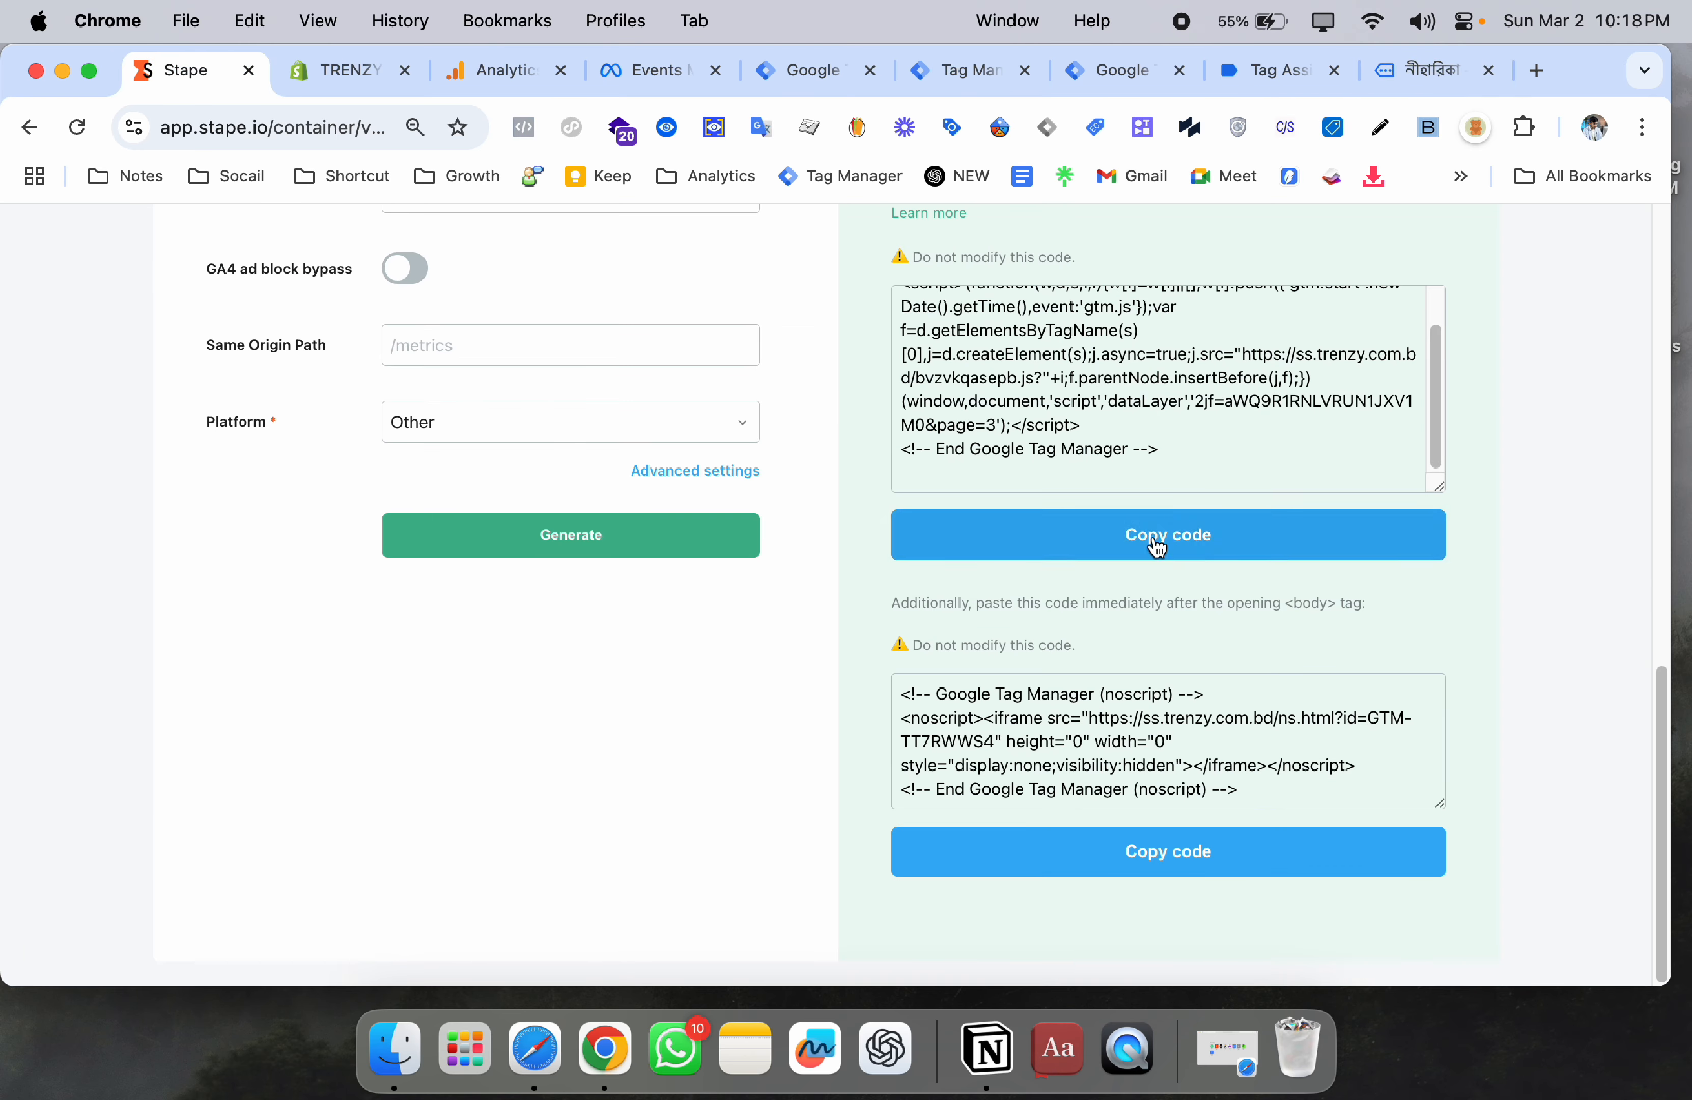
pyautogui.click(1156, 546)
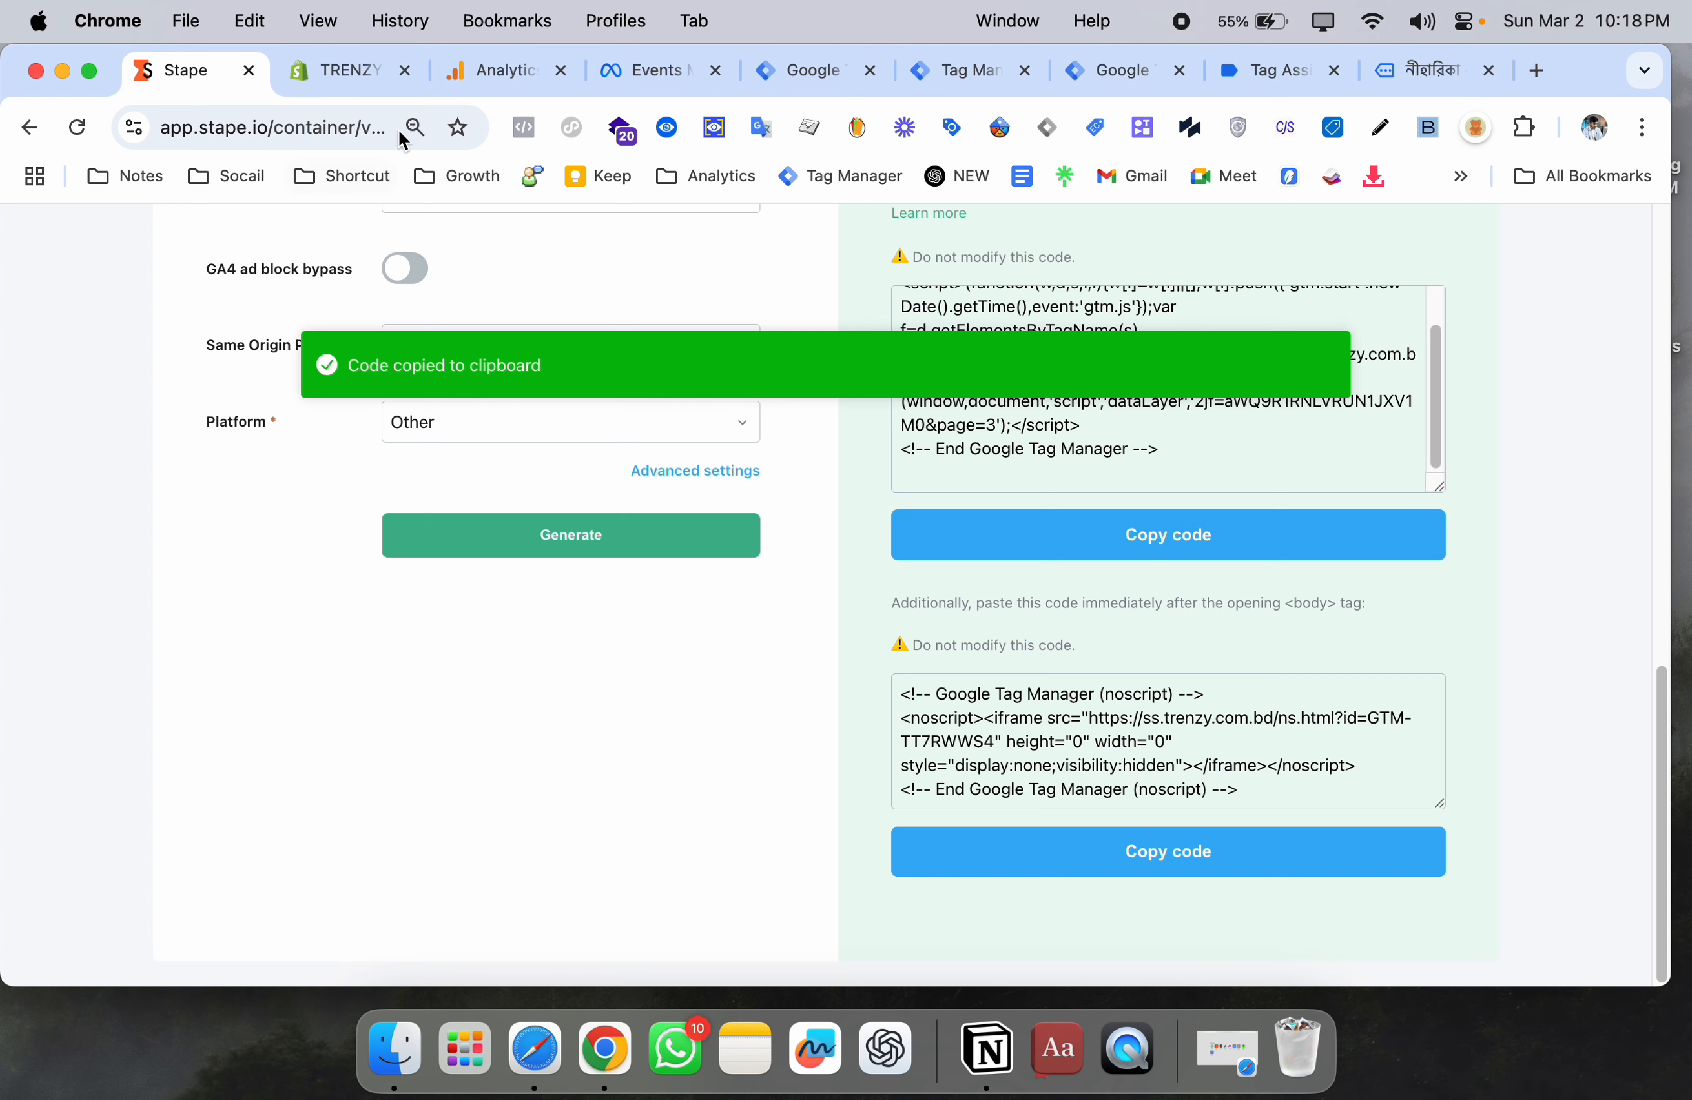
pyautogui.click(357, 72)
pyautogui.scroll(-7, 518, 684)
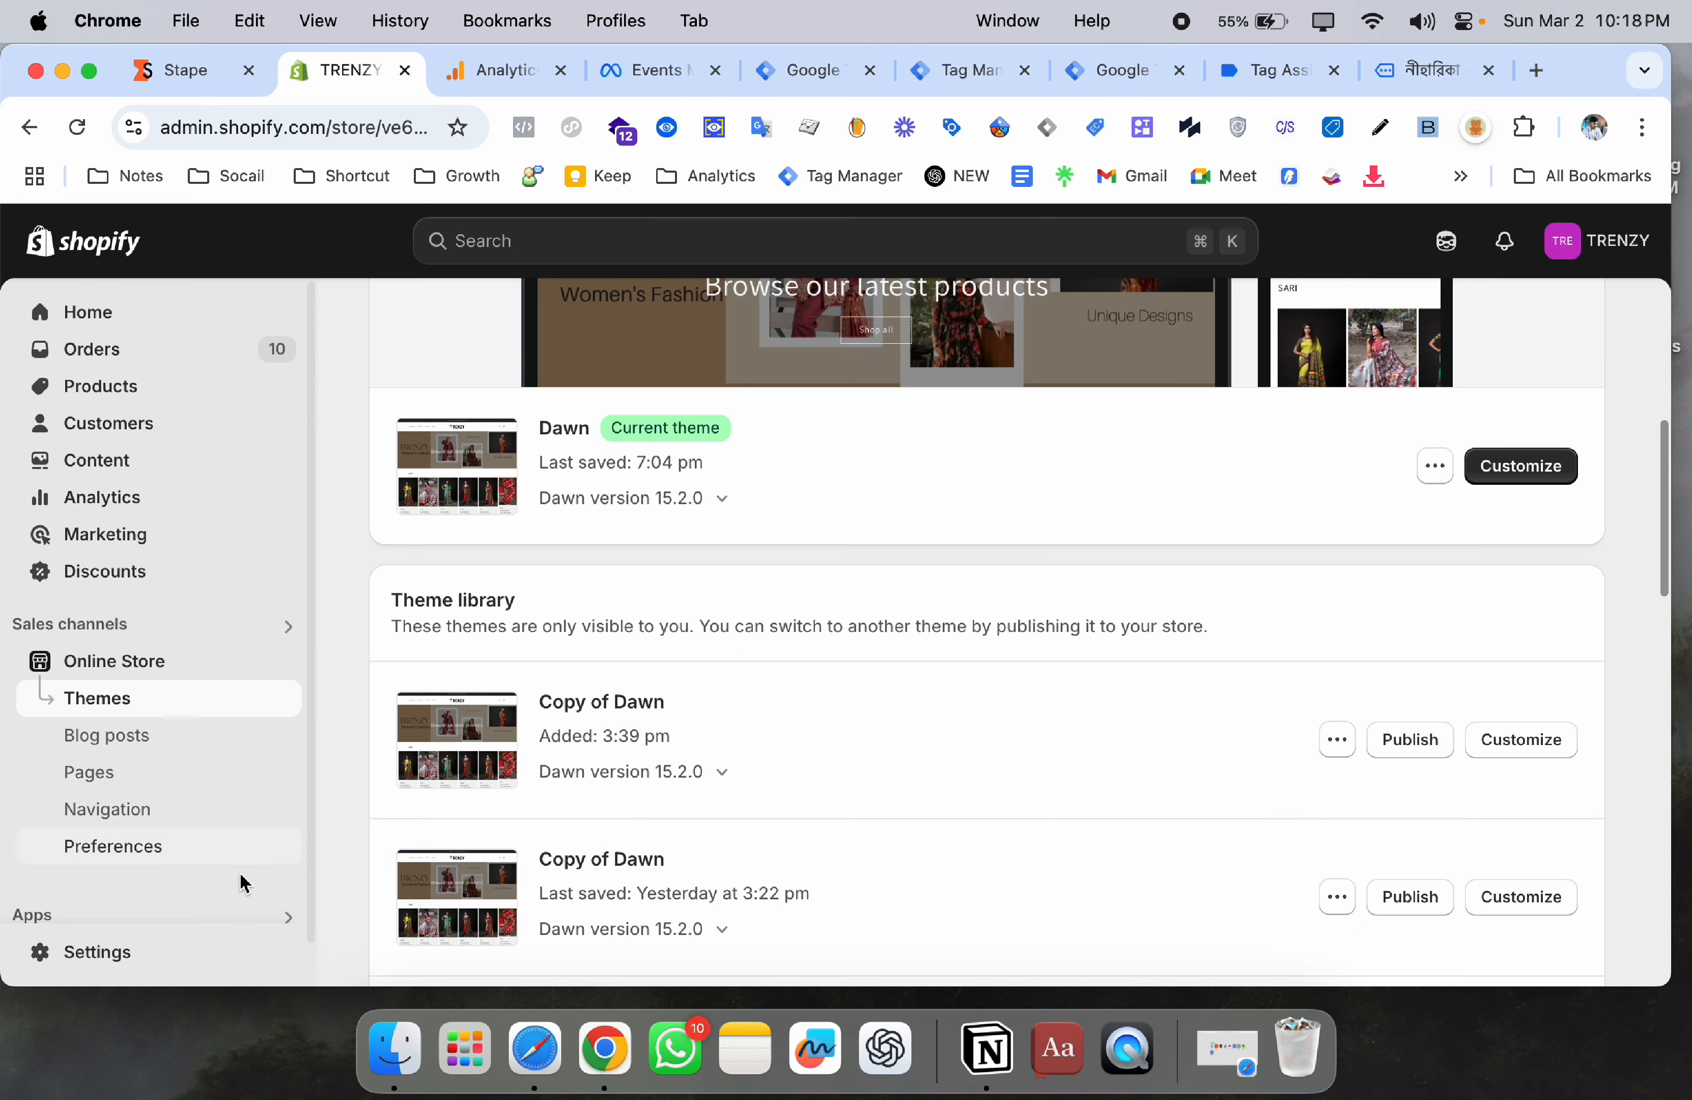
pyautogui.scroll(-2, 243, 884)
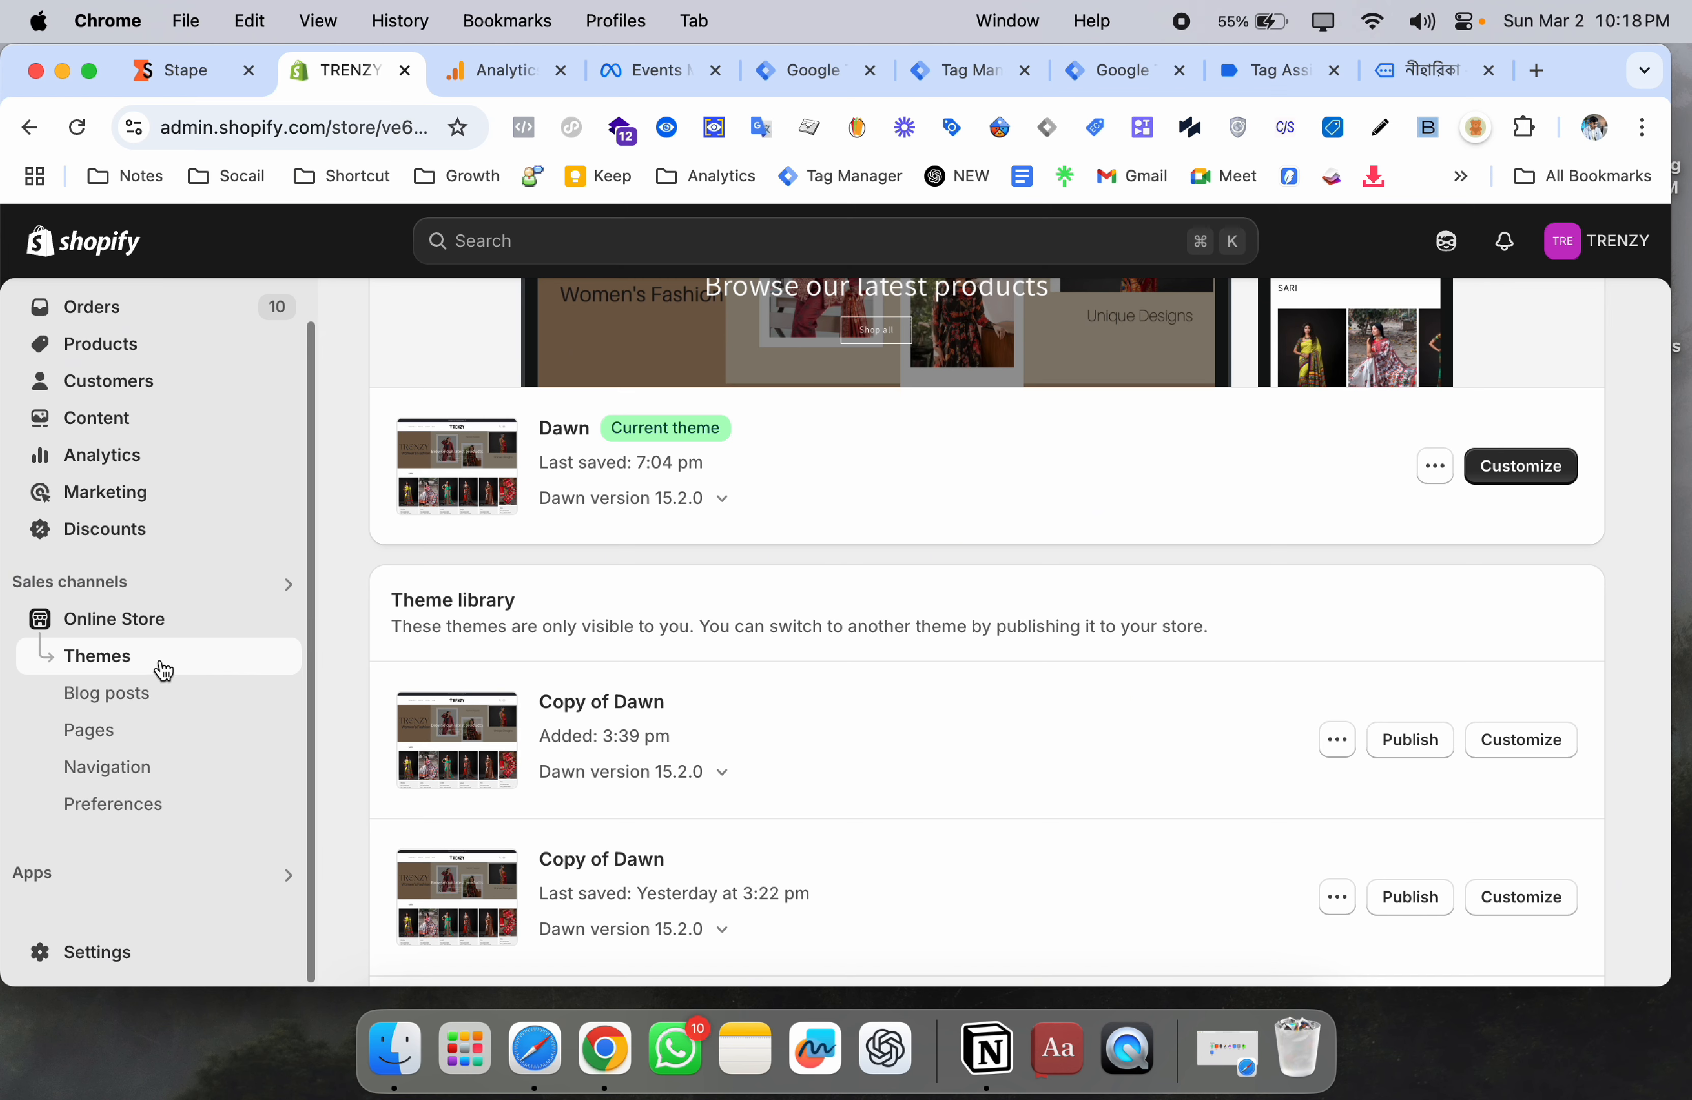
# - Return to Stape and copy the Custom Loader head code once more
pyautogui.click(236, 80)
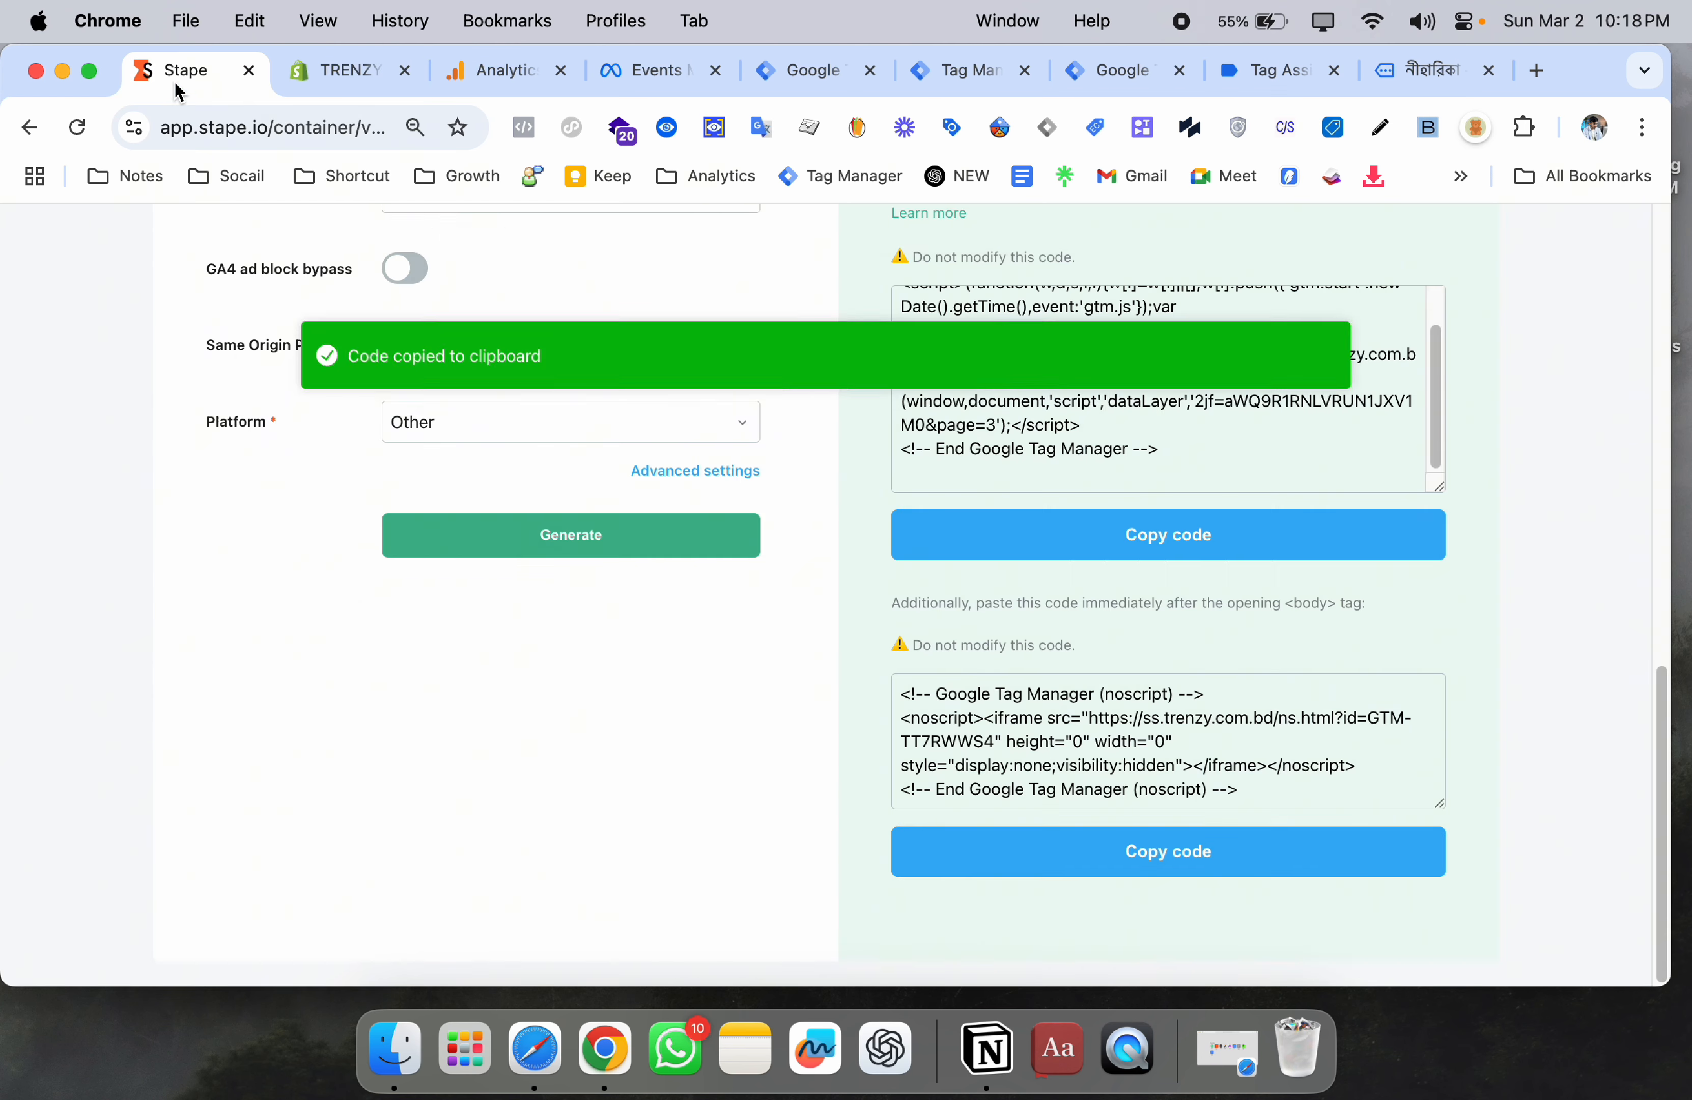
pyautogui.scroll(4, 929, 493)
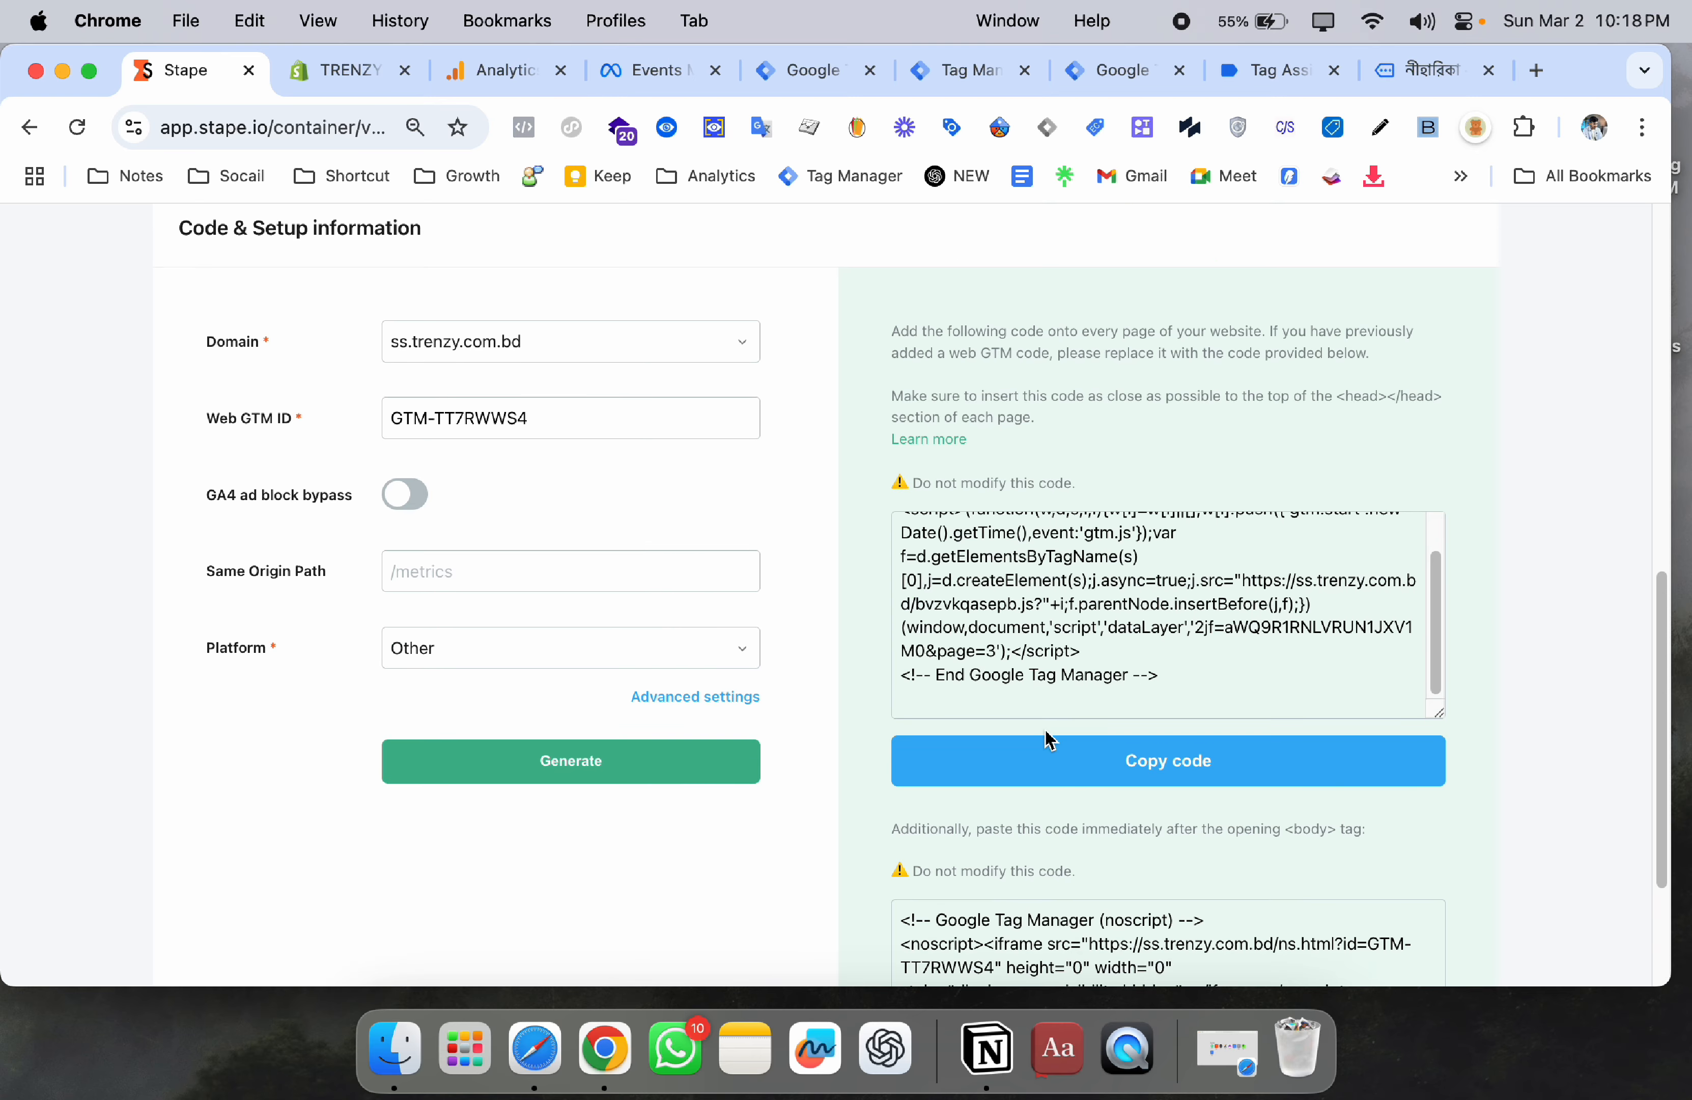
pyautogui.click(1053, 746)
# - Switch to the Shopify admin and open the store's Customer events settings
pyautogui.click(313, 85)
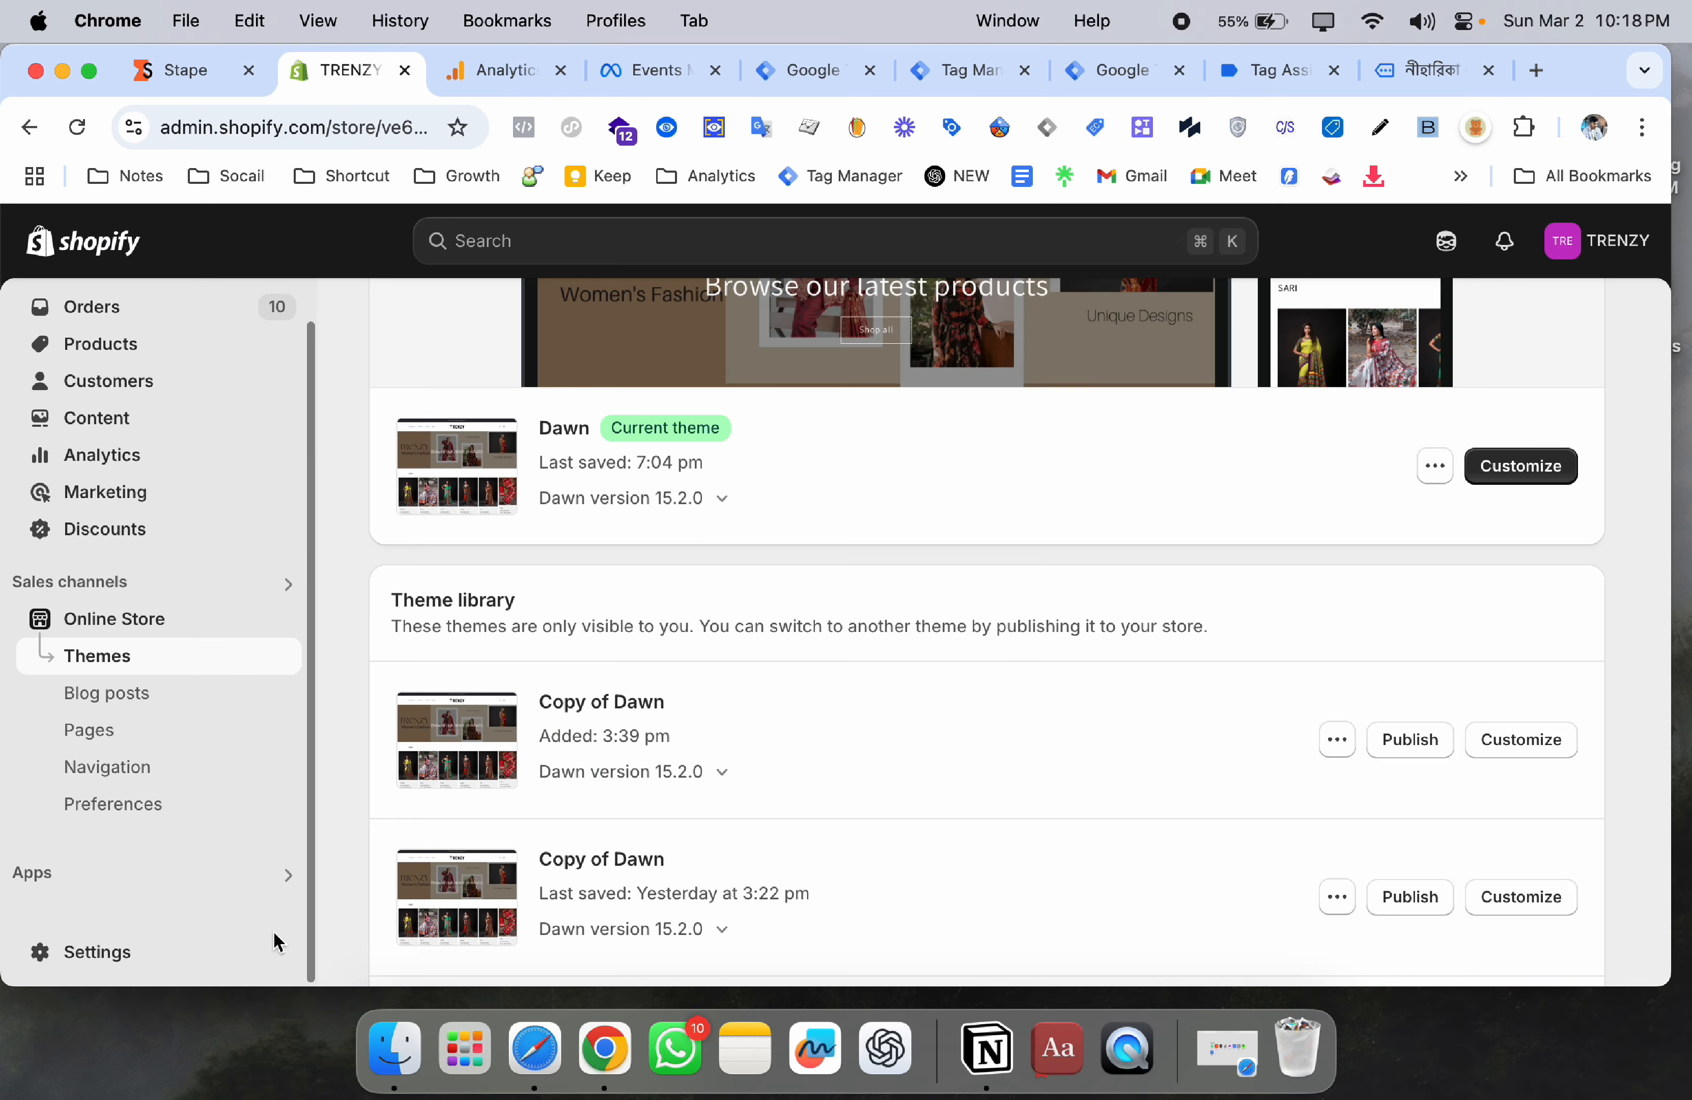
pyautogui.click(227, 949)
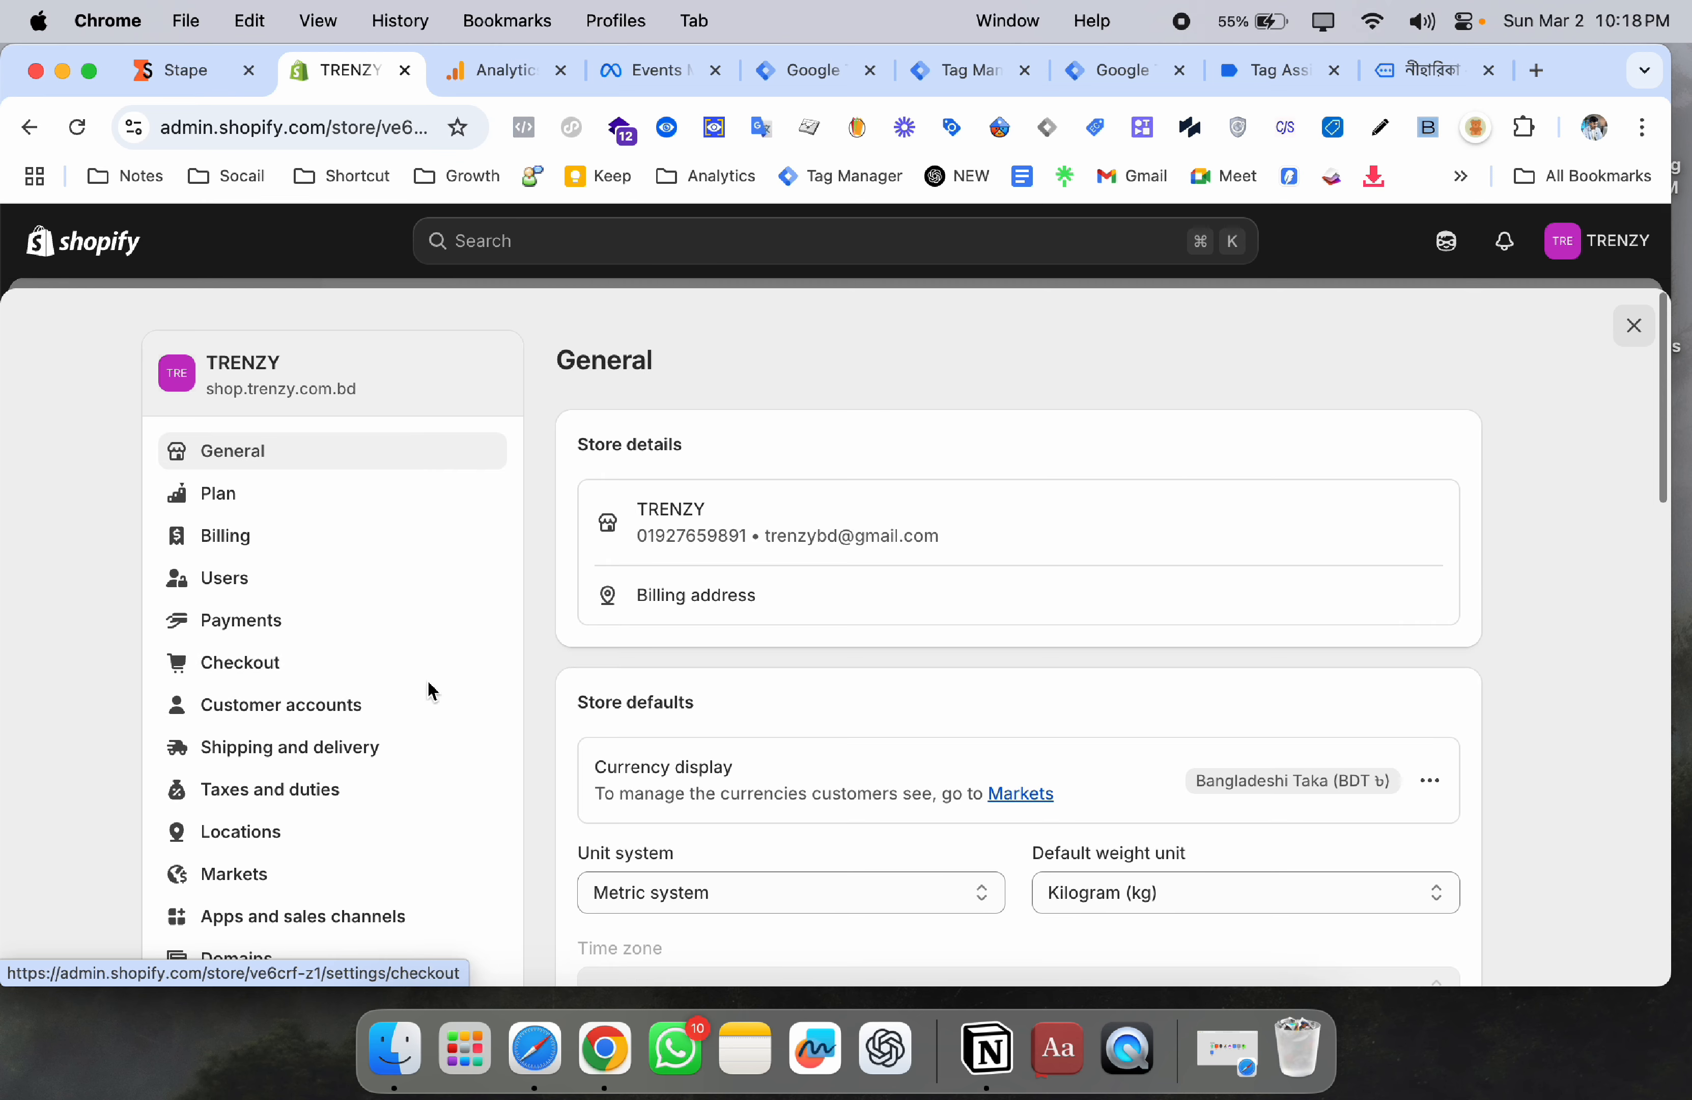
pyautogui.scroll(-2, 683, 703)
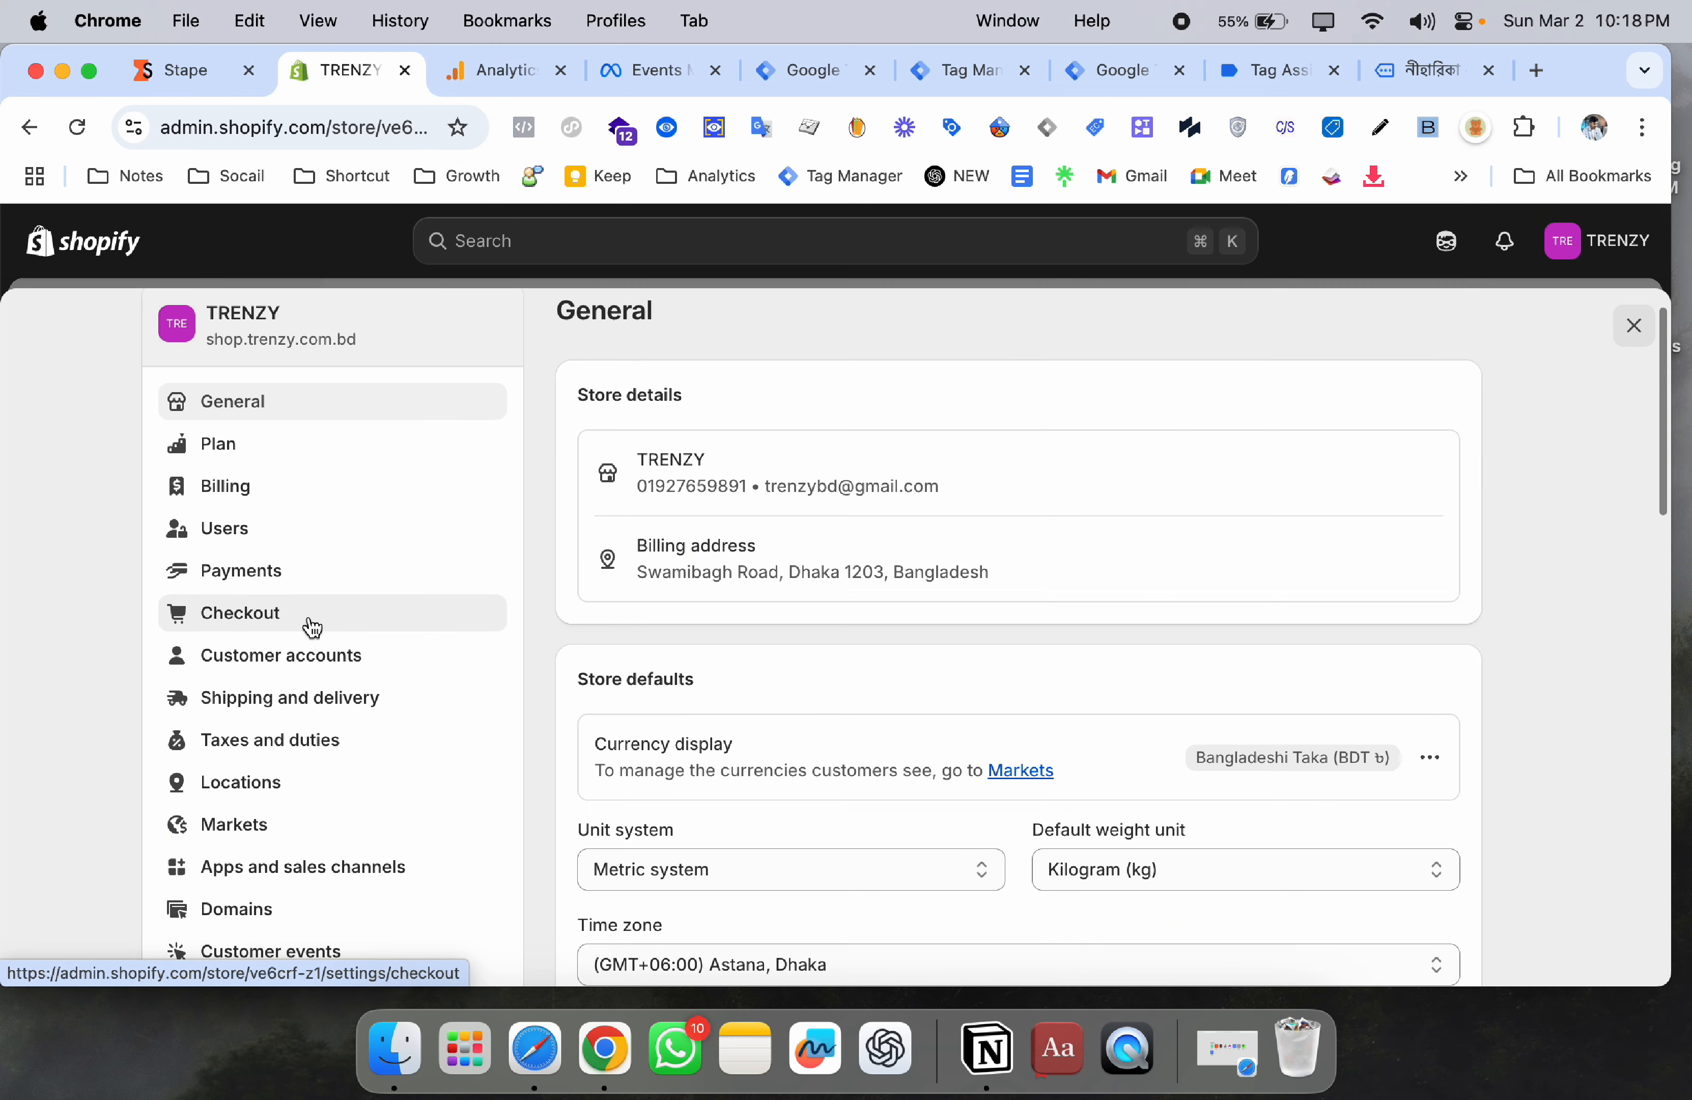
pyautogui.scroll(-5, 690, 618)
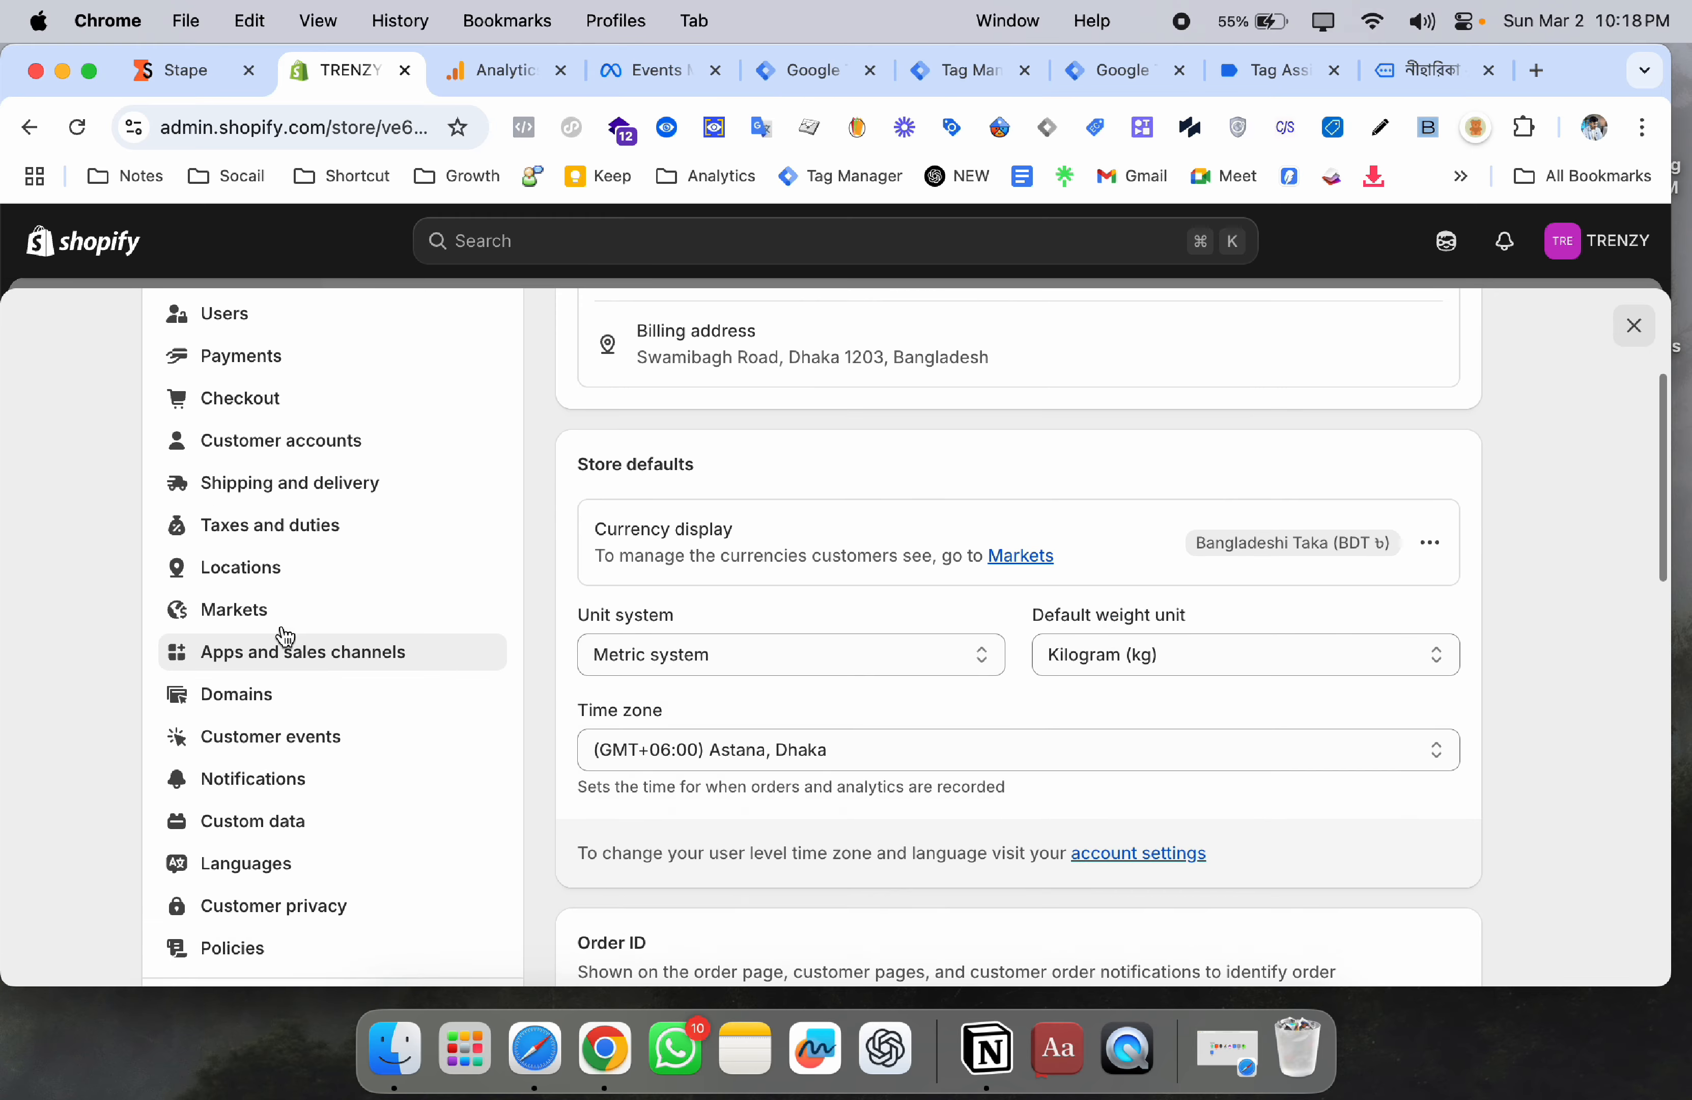
pyautogui.scroll(3, 289, 646)
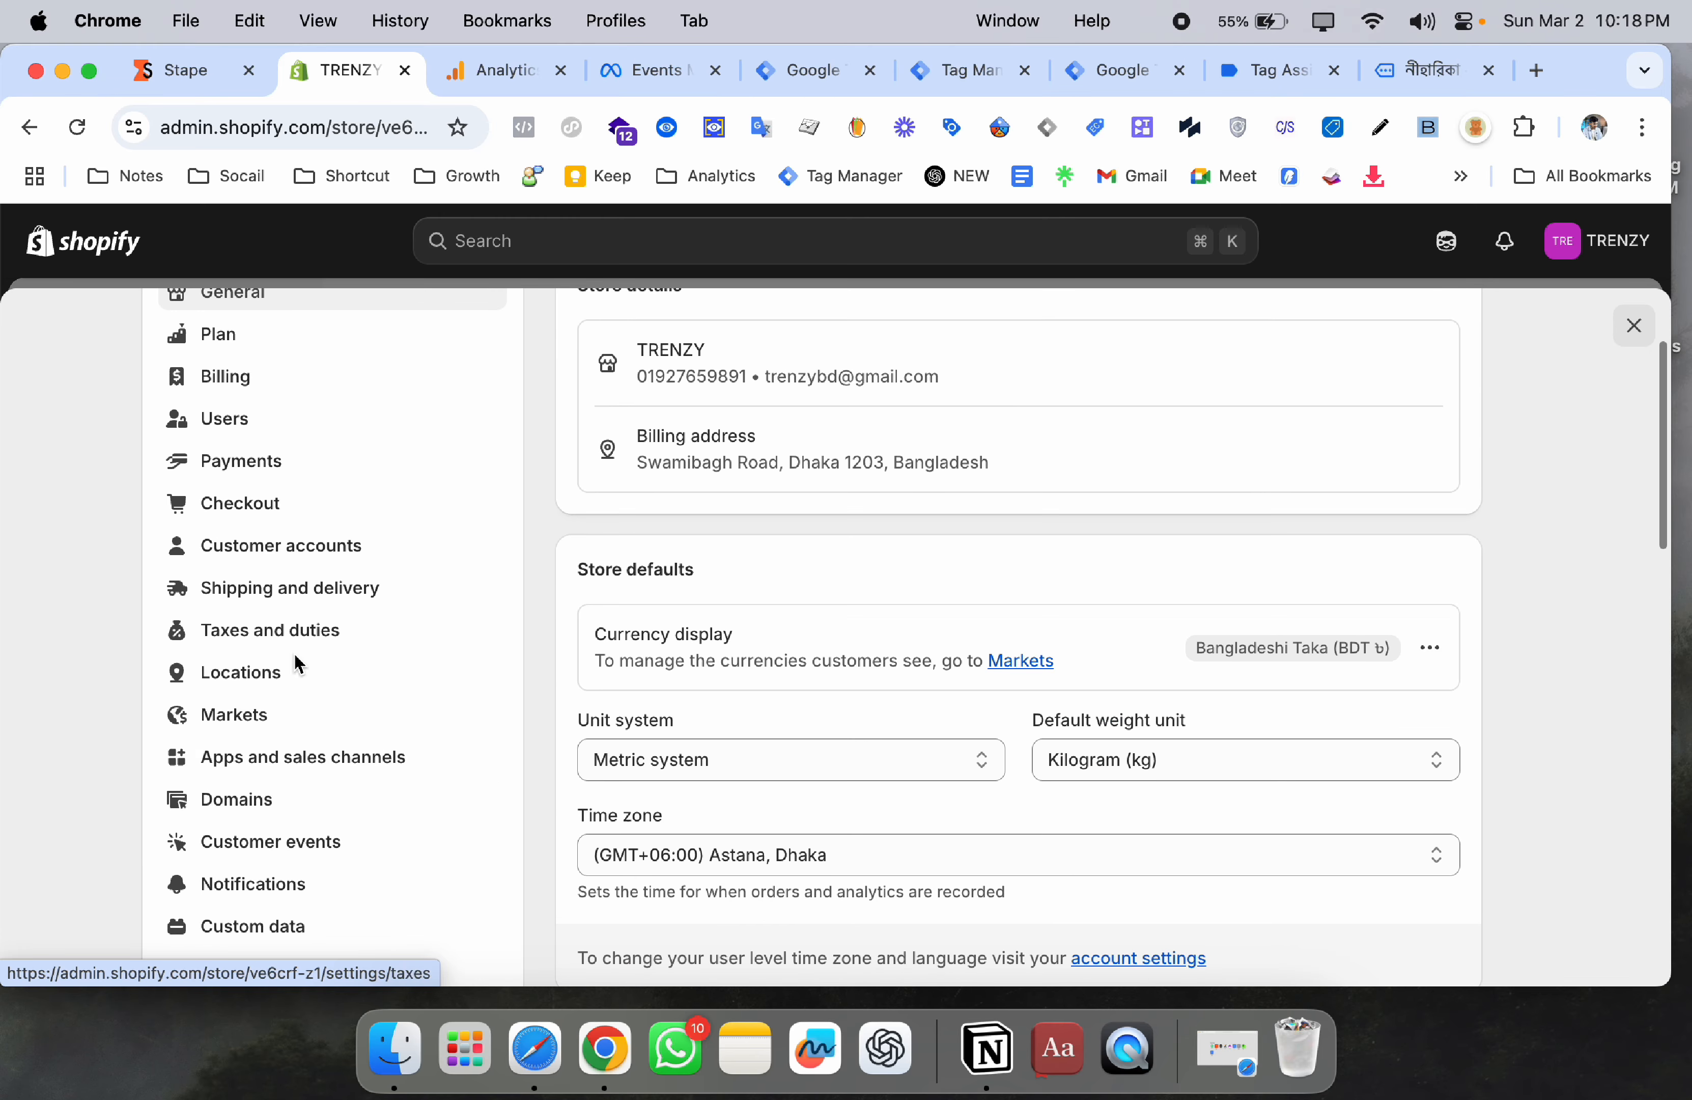
pyautogui.click(315, 846)
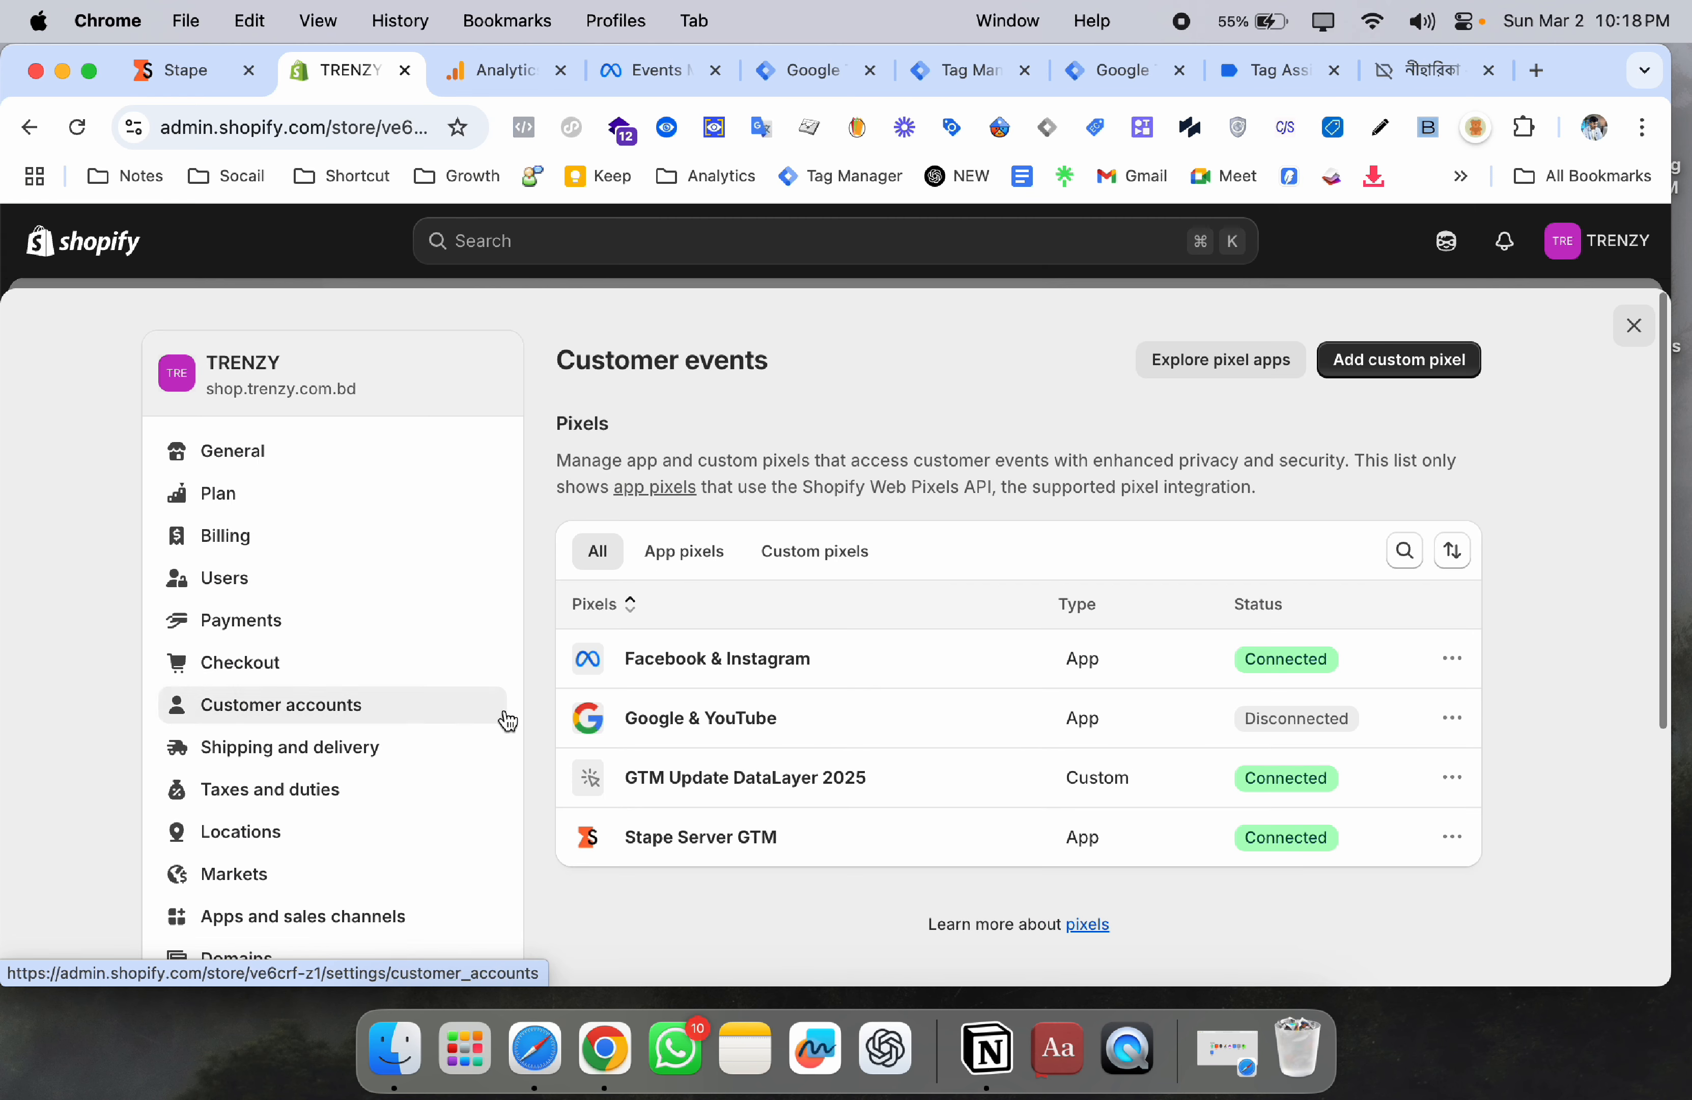
# - Open the GTM Update DataLayer 2025 custom pixel from the pixels list
pyautogui.scroll(-4, 543, 718)
pyautogui.scroll(-2, 564, 720)
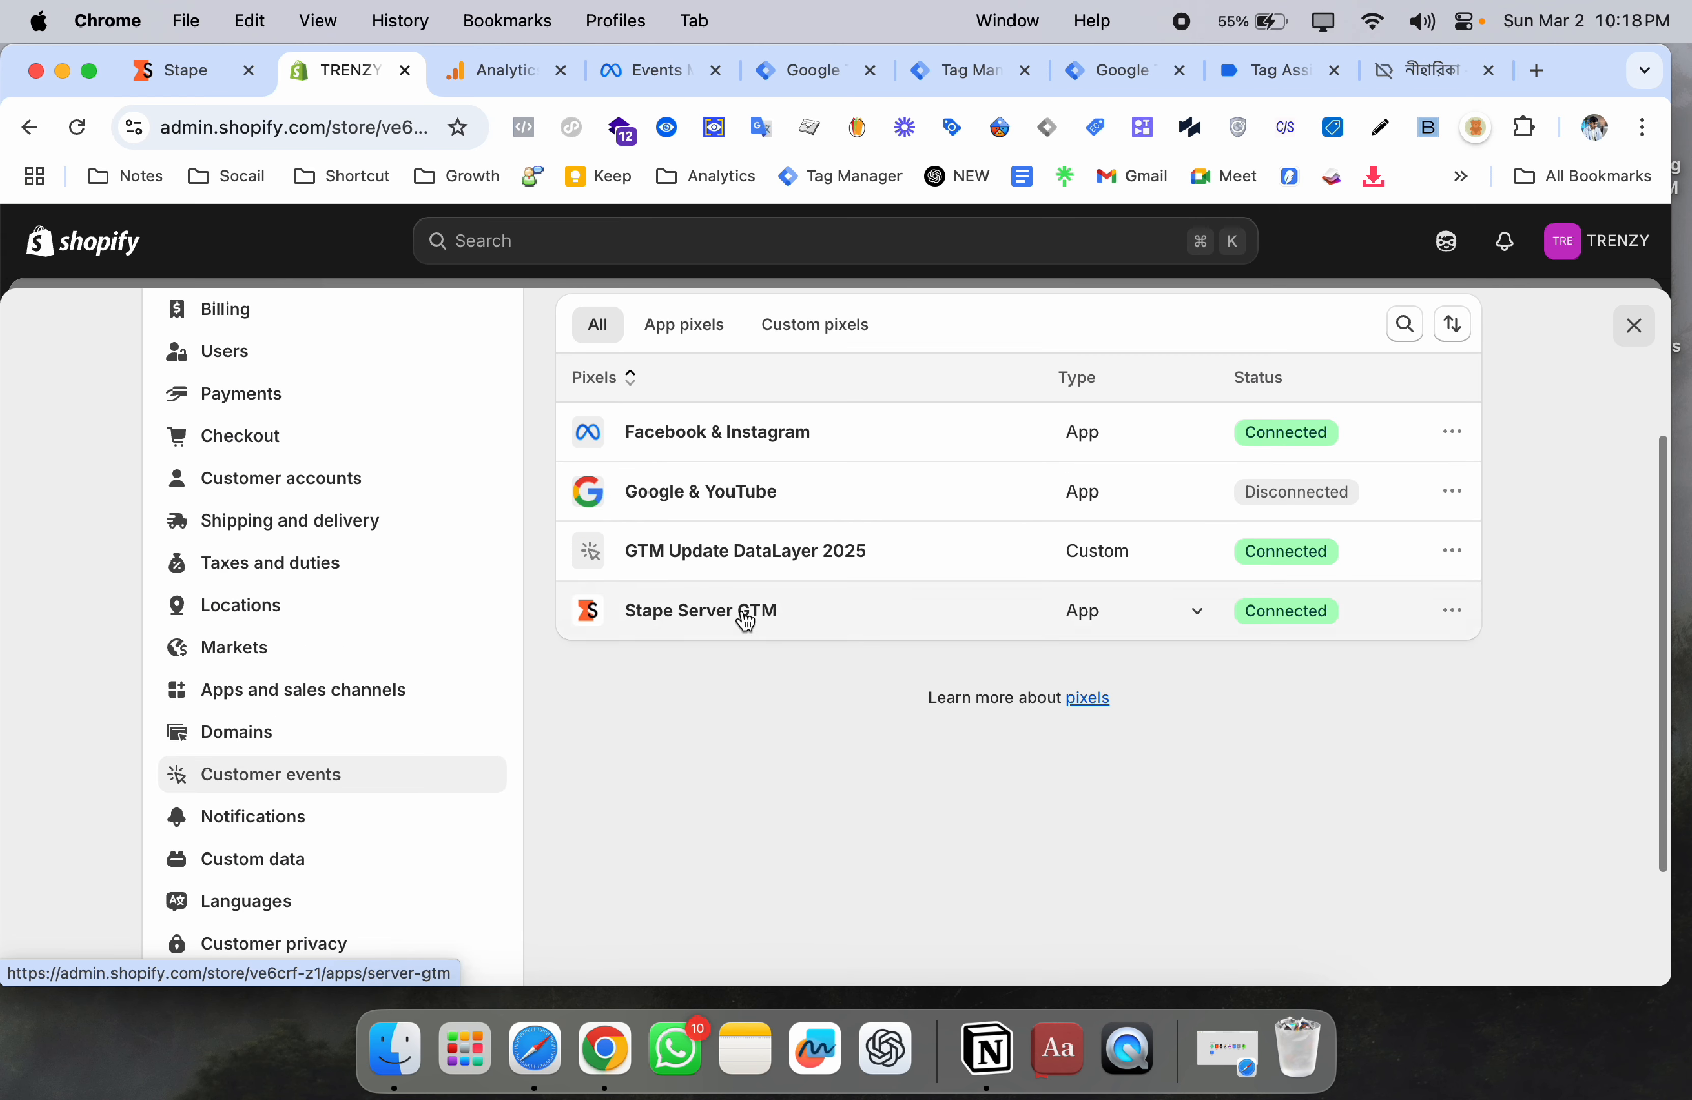
pyautogui.click(745, 552)
# - Replace the standard GTM snippet under the "Put You GTM Code below" comment with the copied Custom Loader code
pyautogui.scroll(-3, 788, 598)
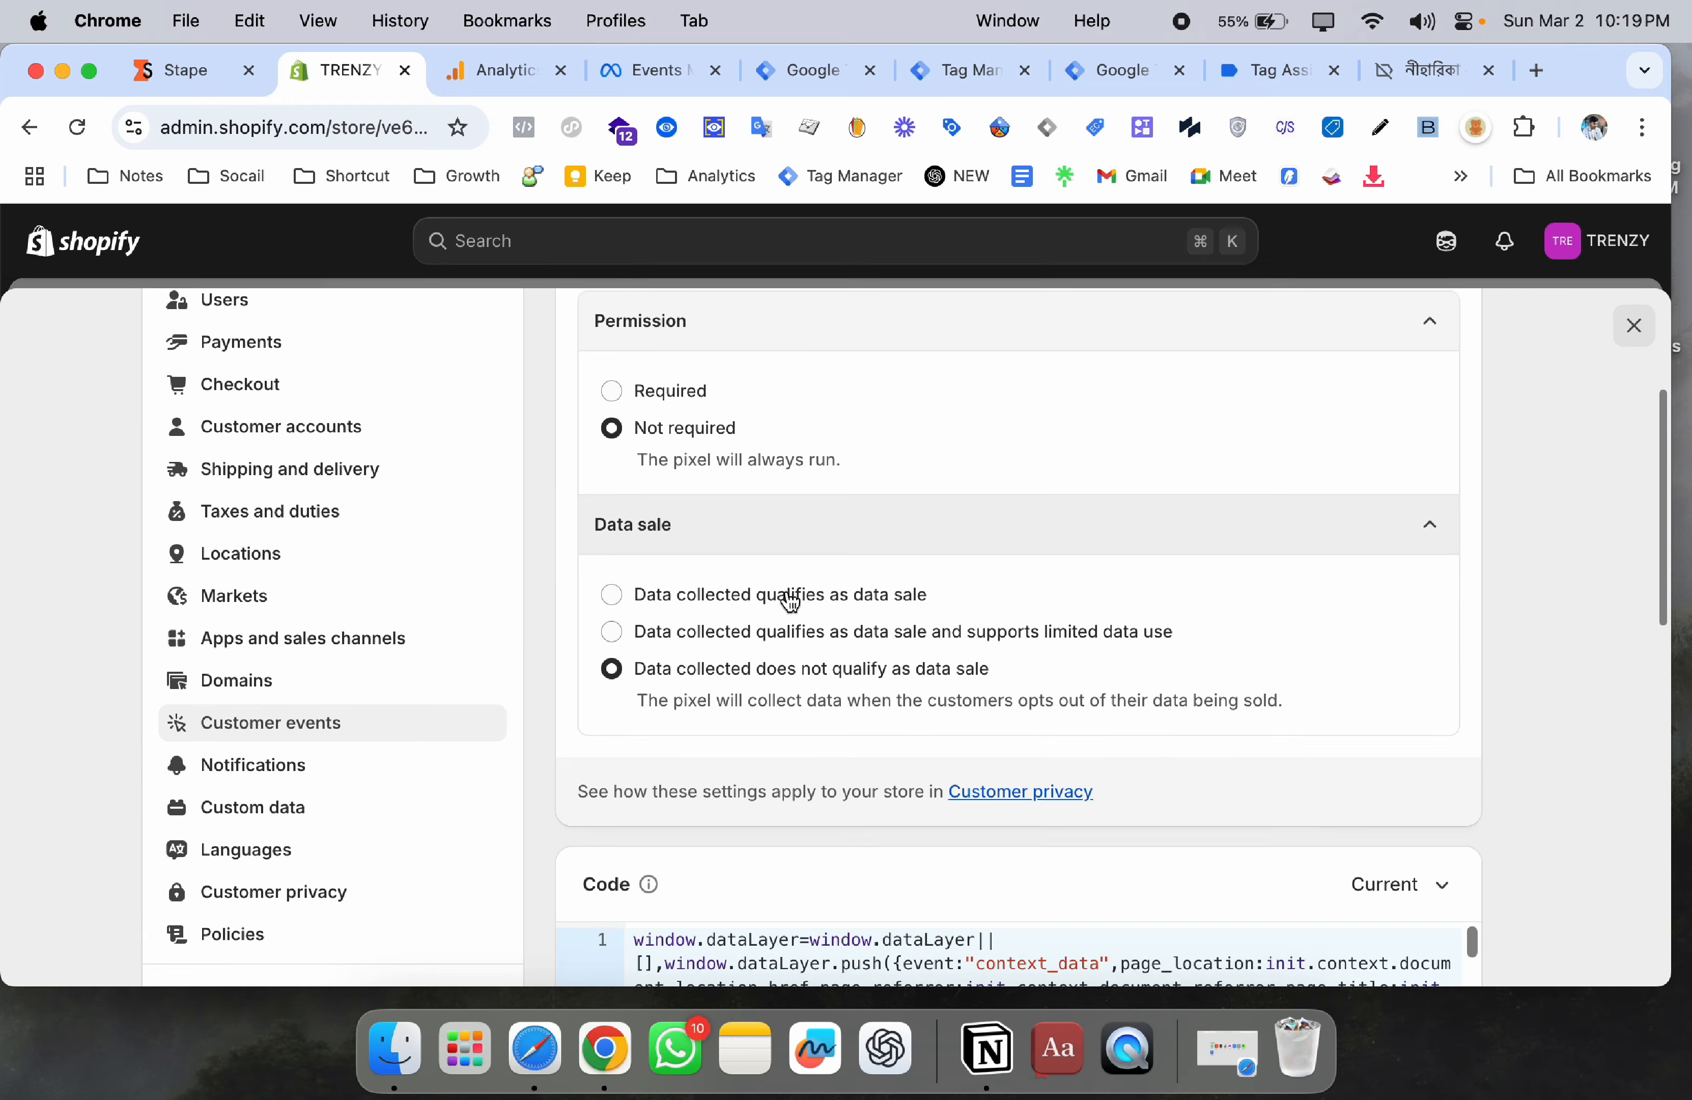
pyautogui.scroll(-10, 791, 602)
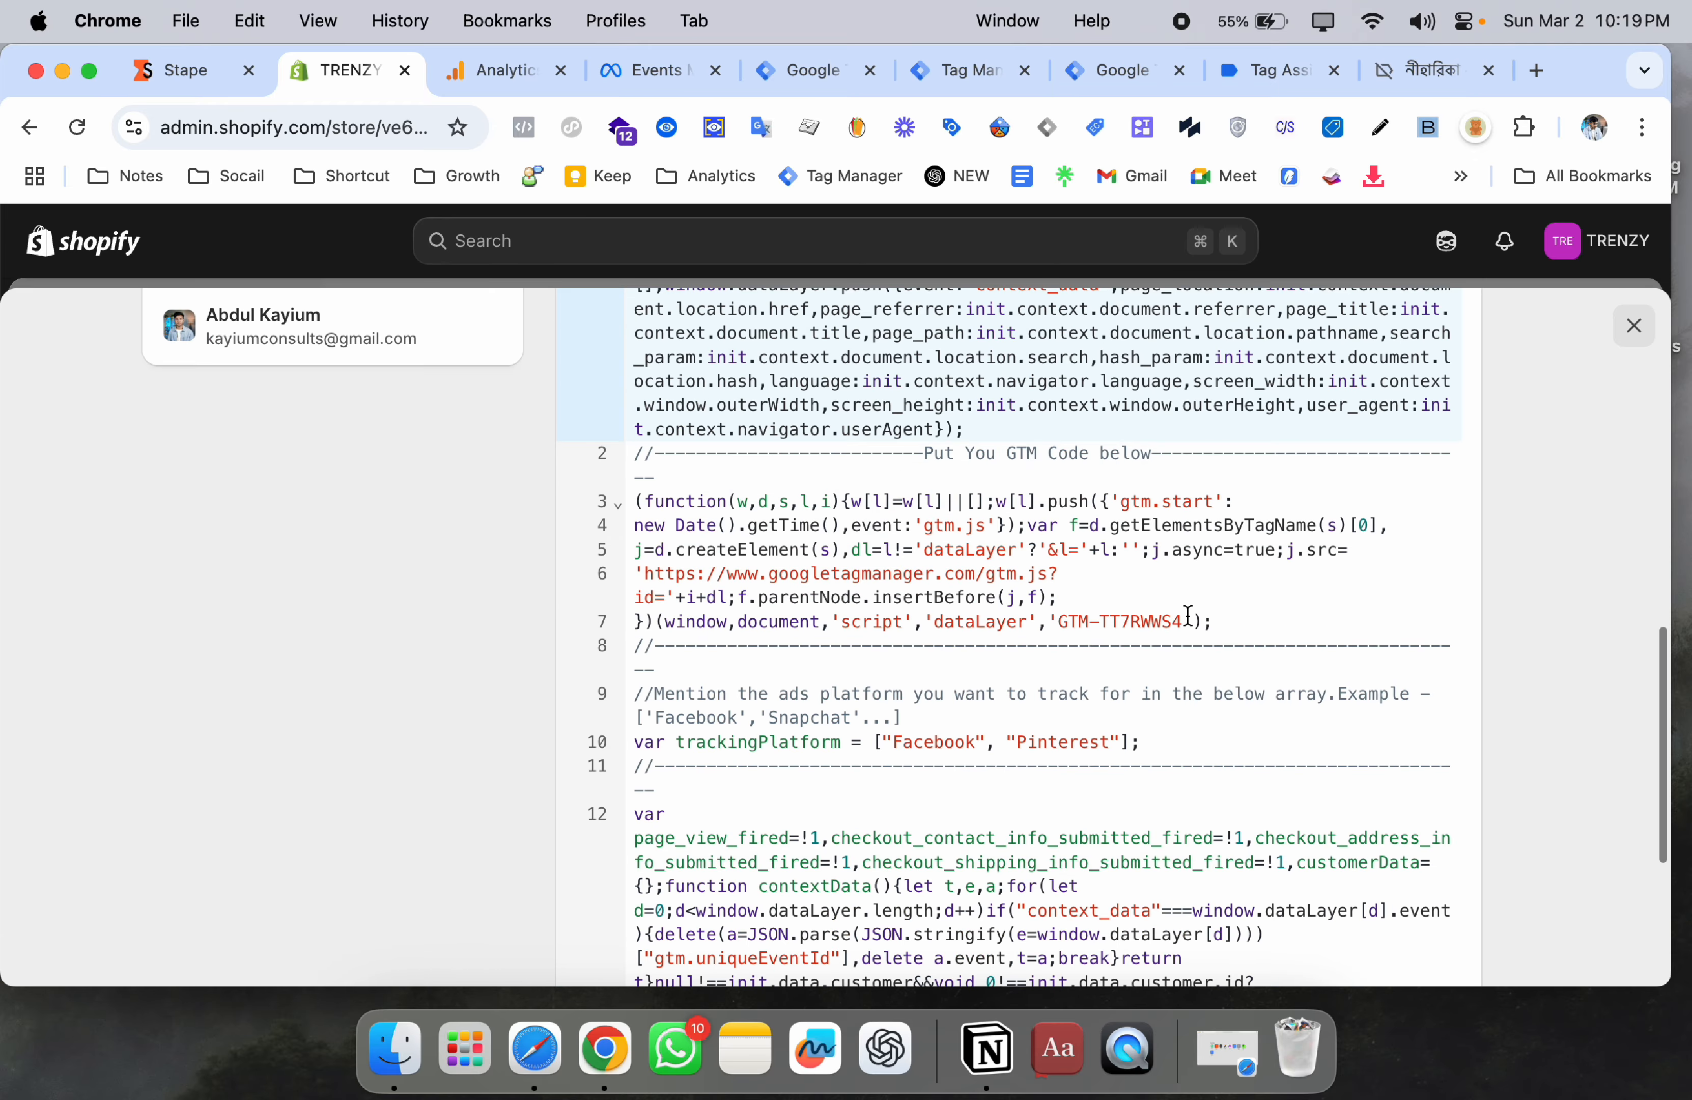
pyautogui.moveTo(1202, 621); pyautogui.dragTo(636, 504)
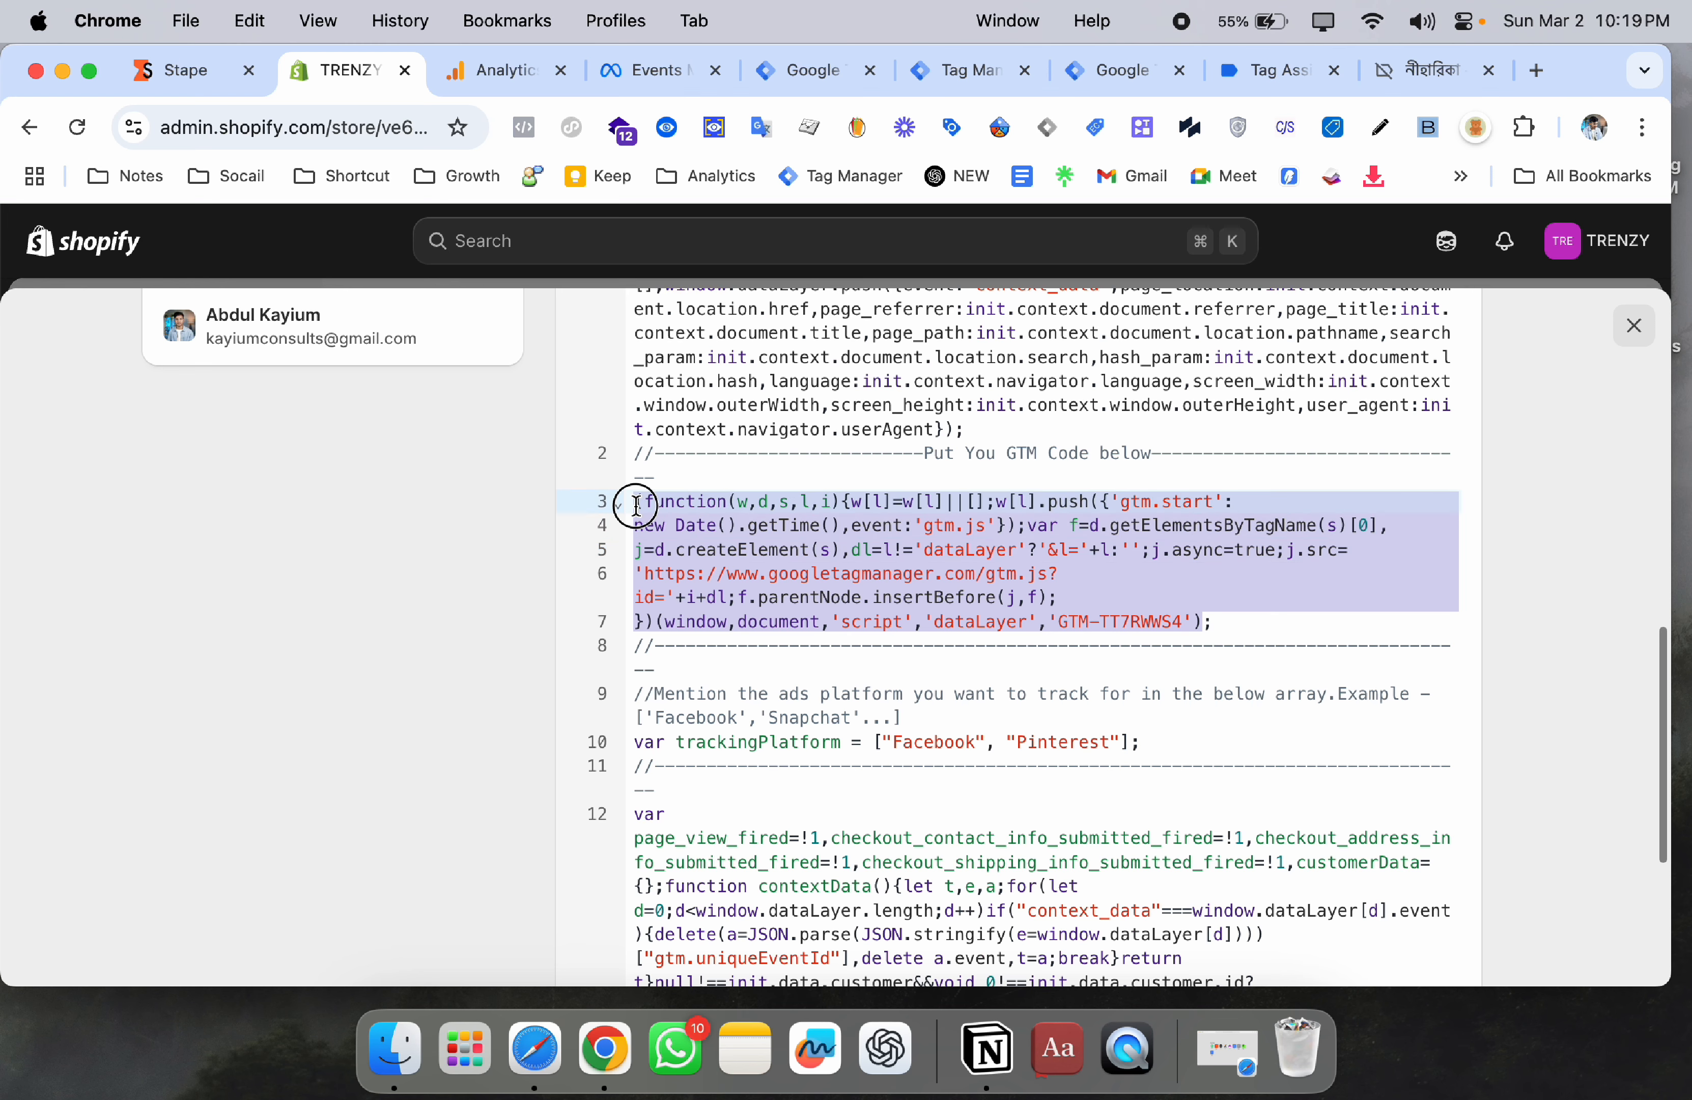
pyautogui.click(1205, 625)
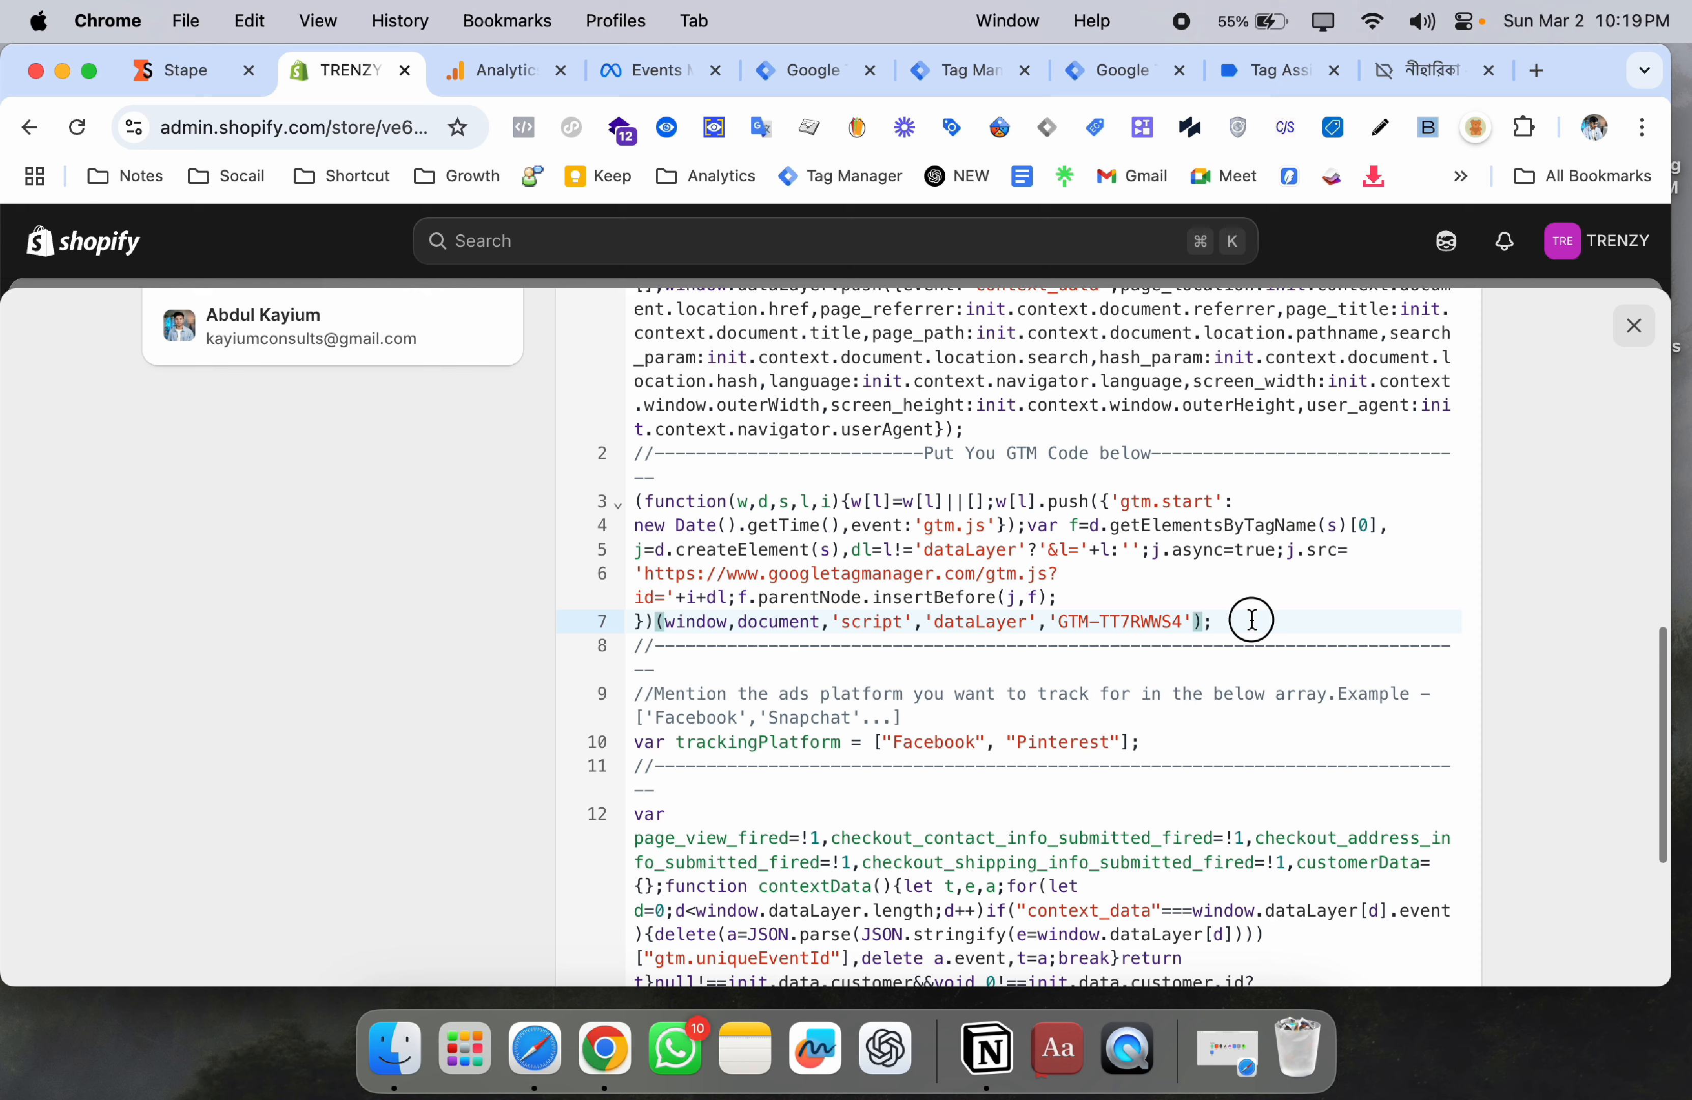
pyautogui.moveTo(1251, 619); pyautogui.dragTo(630, 504)
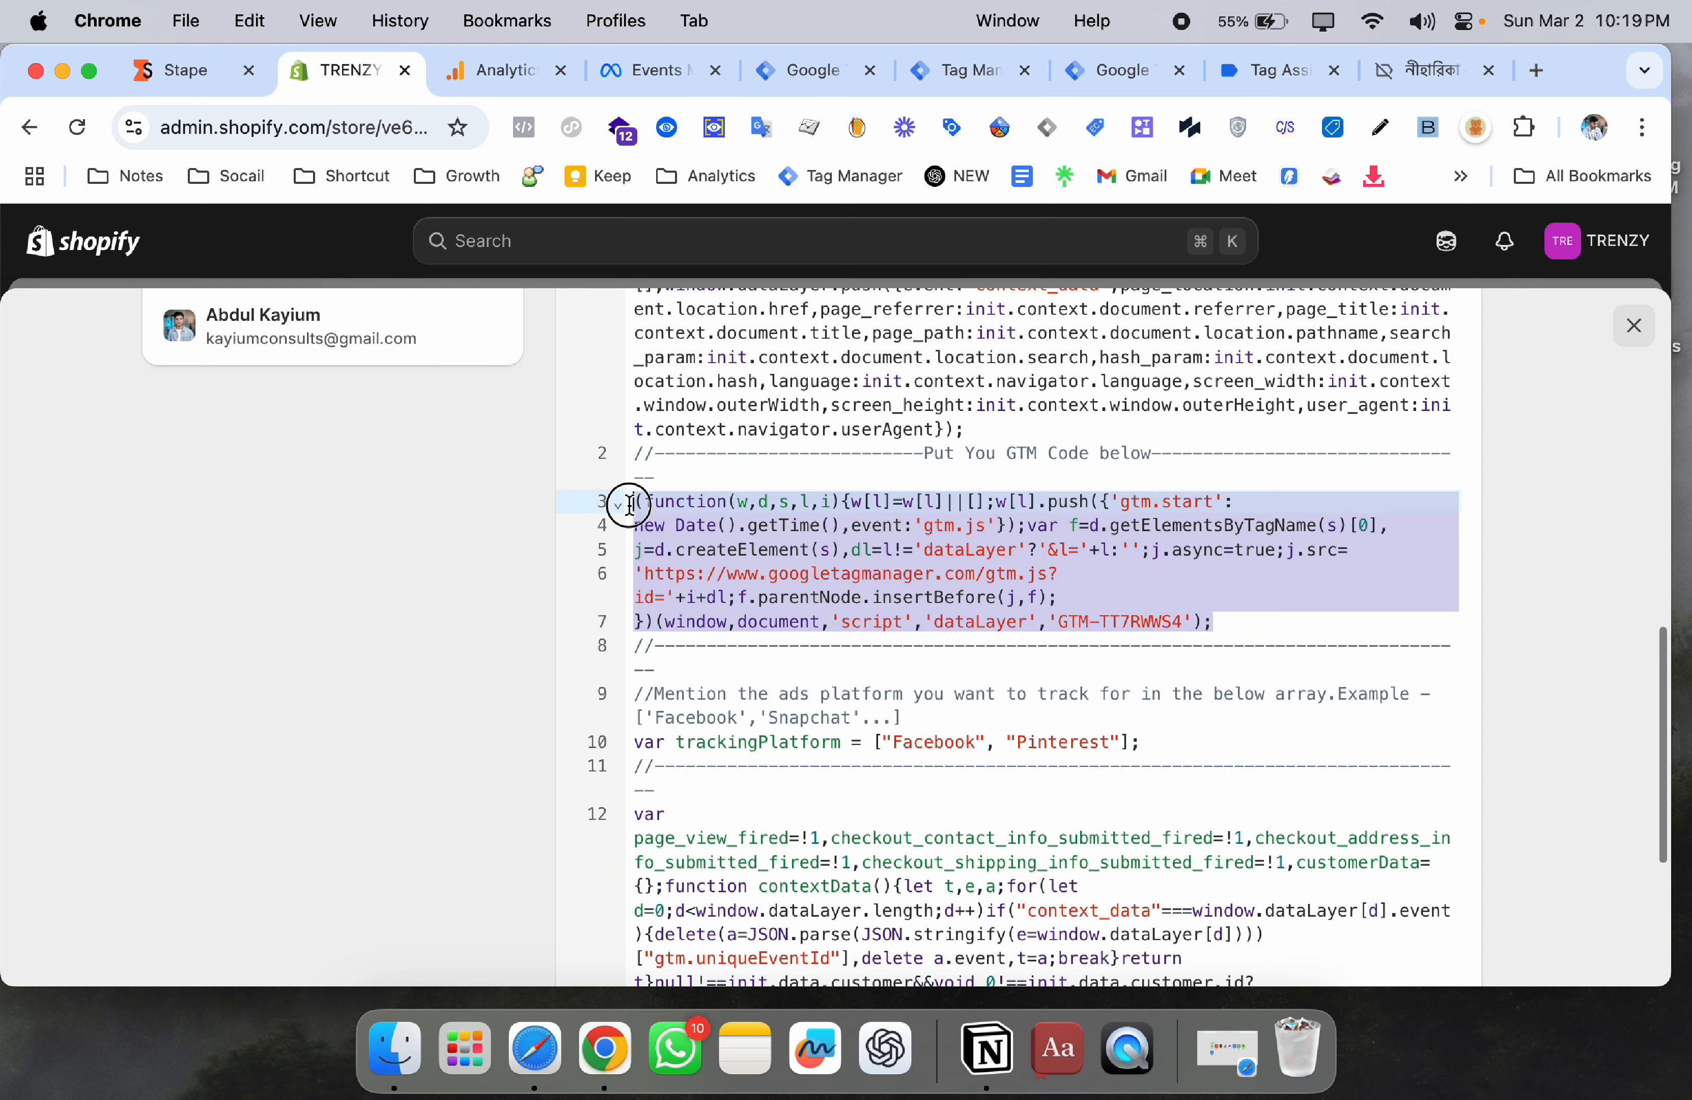
pyautogui.rightClick(655, 512)
pyautogui.click(743, 385)
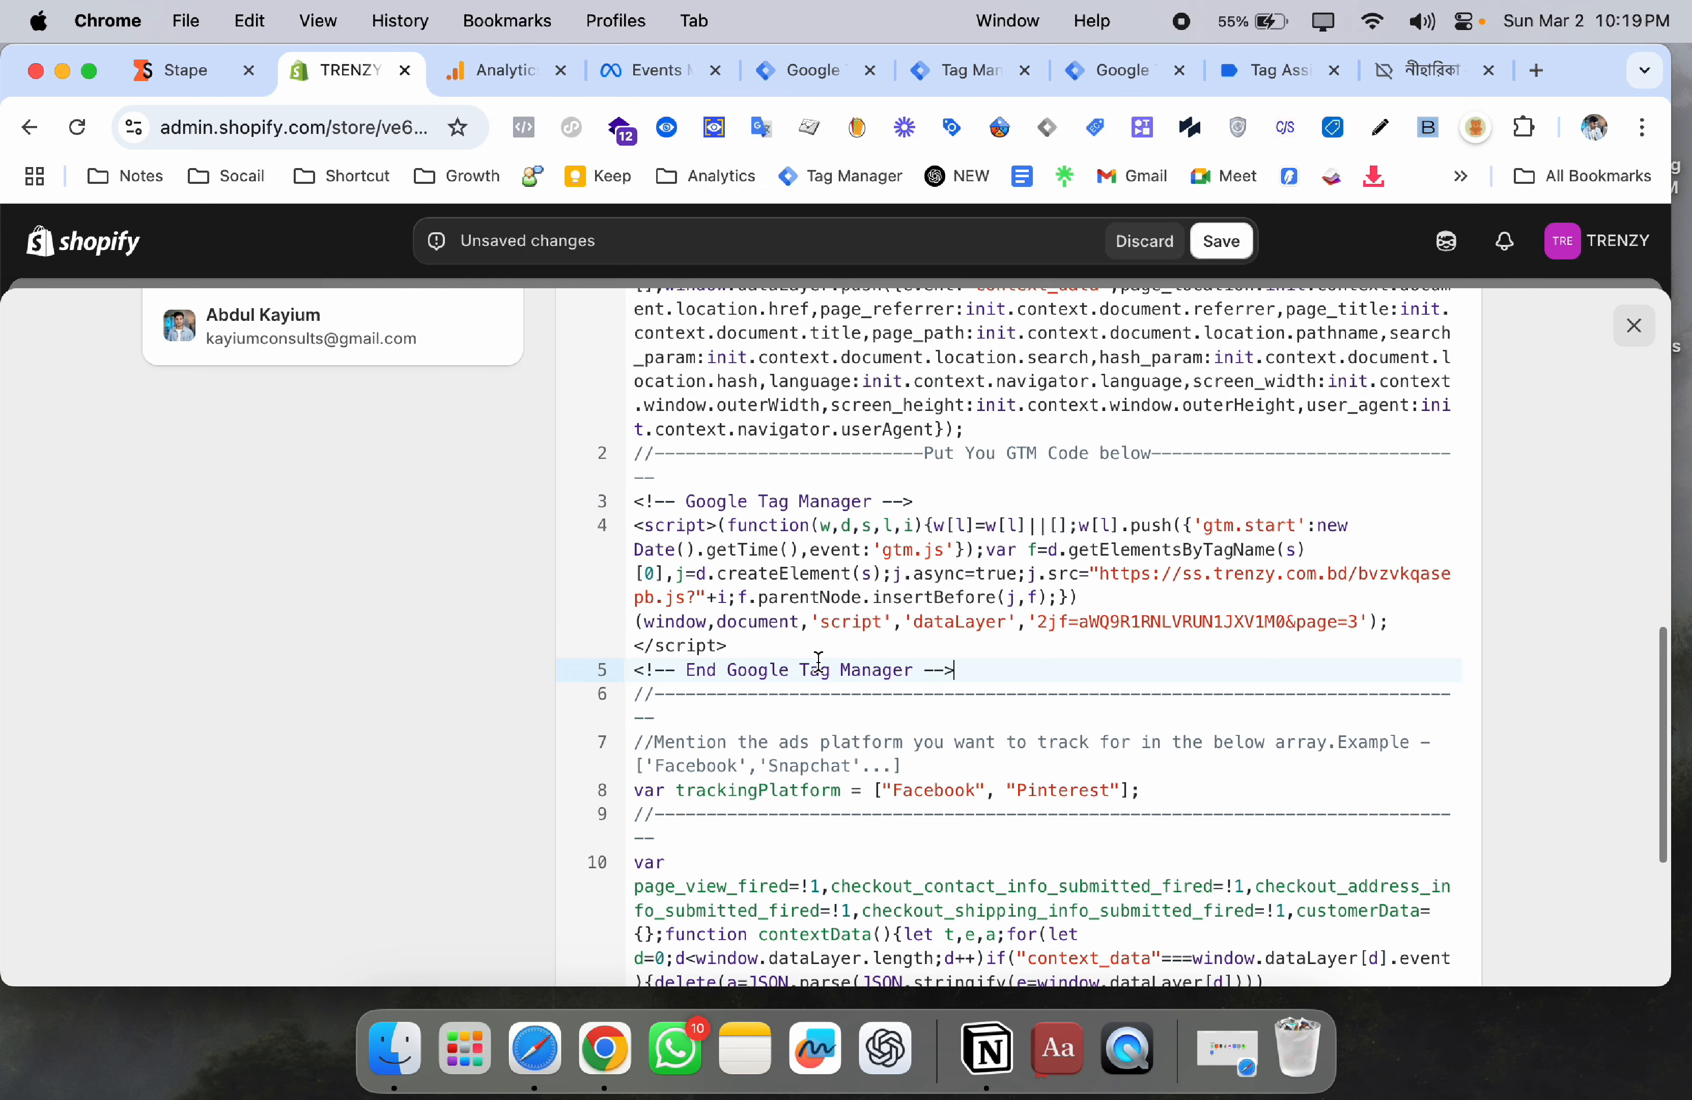
# - Strip the Google Tag Manager HTML comments, script tags and blank line from the pasted code, and save the pixel
pyautogui.moveTo(984, 672); pyautogui.dragTo(630, 647)
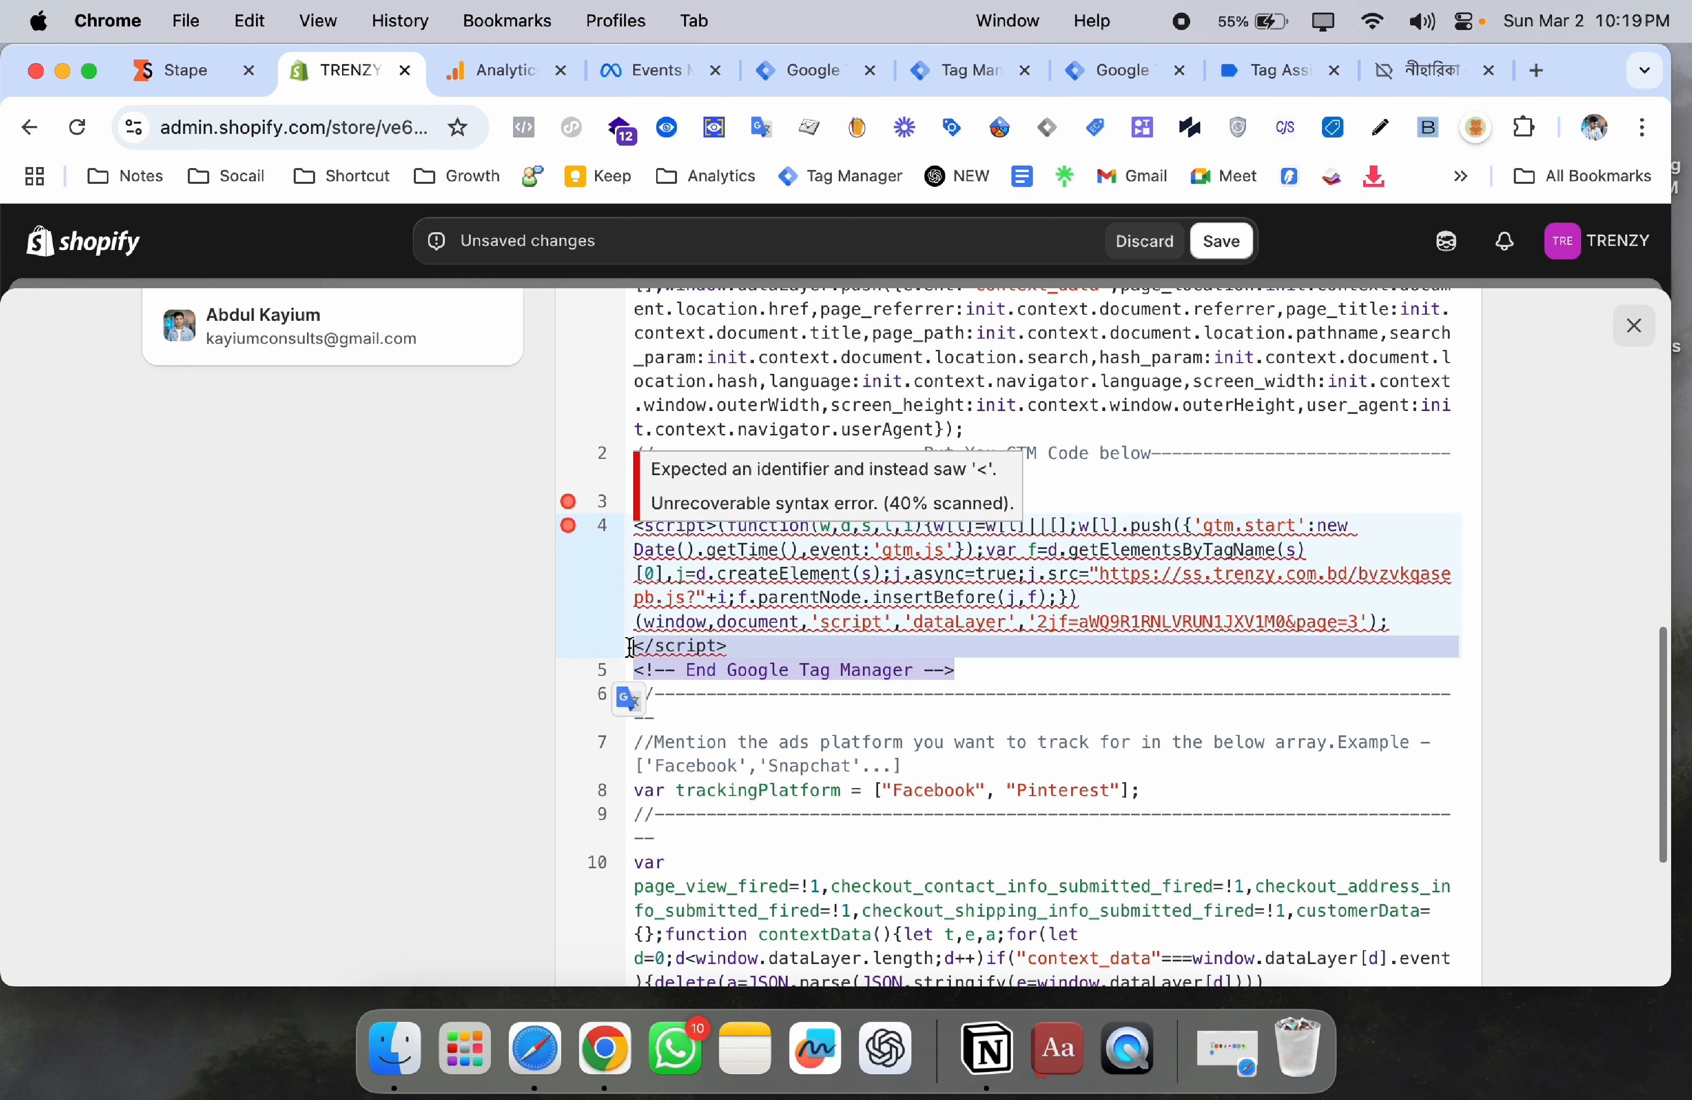
pyautogui.press('BackSpace')
pyautogui.moveTo(914, 502); pyautogui.dragTo(629, 525)
pyautogui.press('BackSpace')
pyautogui.press('BackSpace')
pyautogui.click(782, 486)
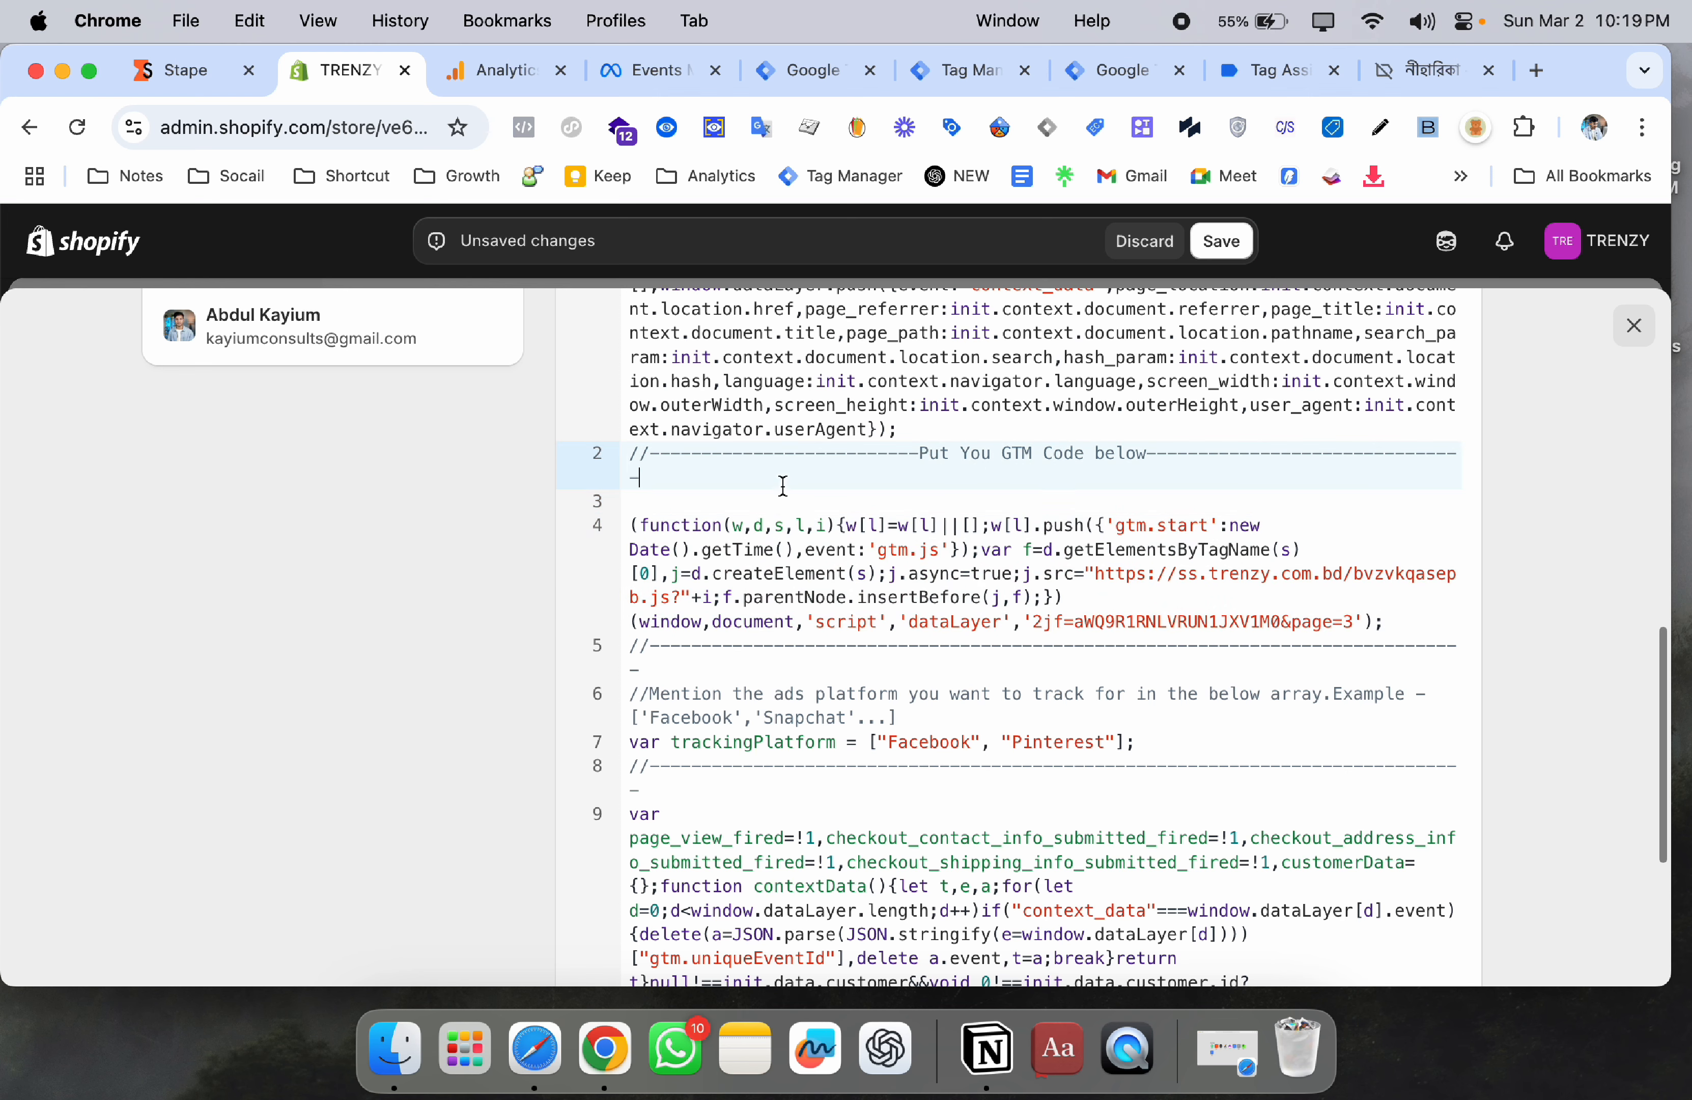
pyautogui.click(805, 494)
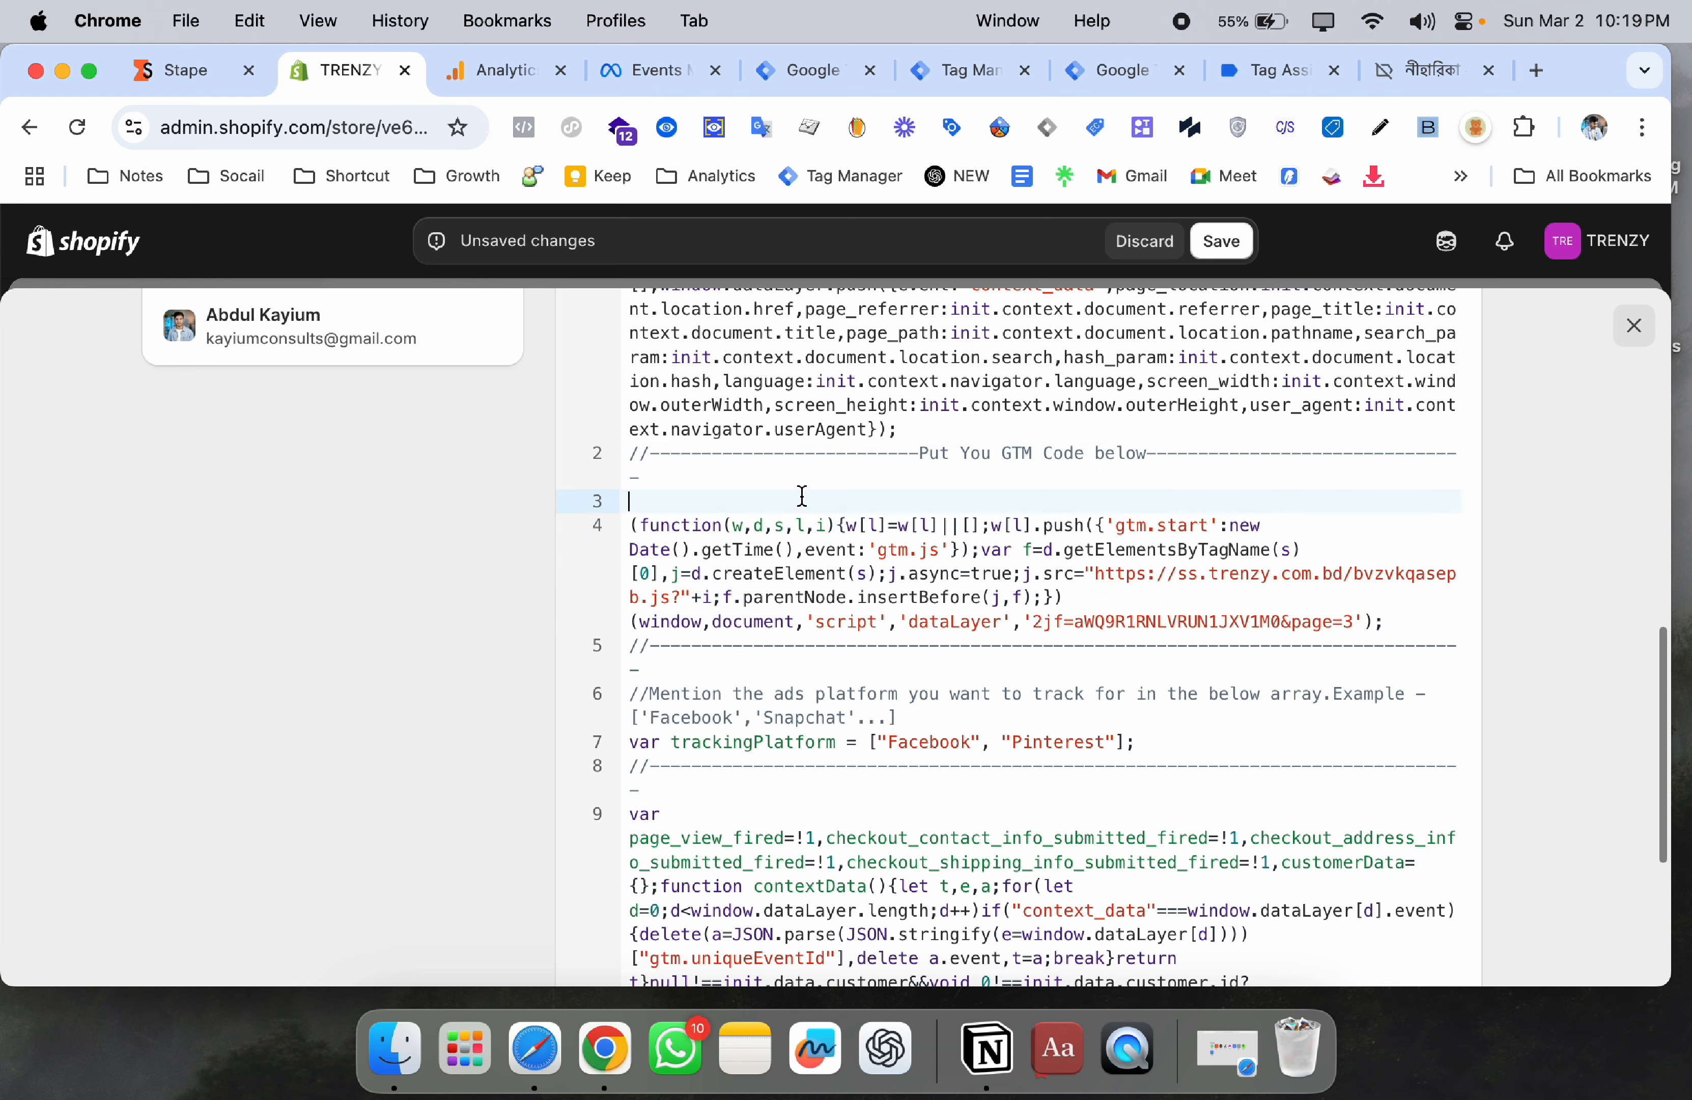
pyautogui.press('BackSpace')
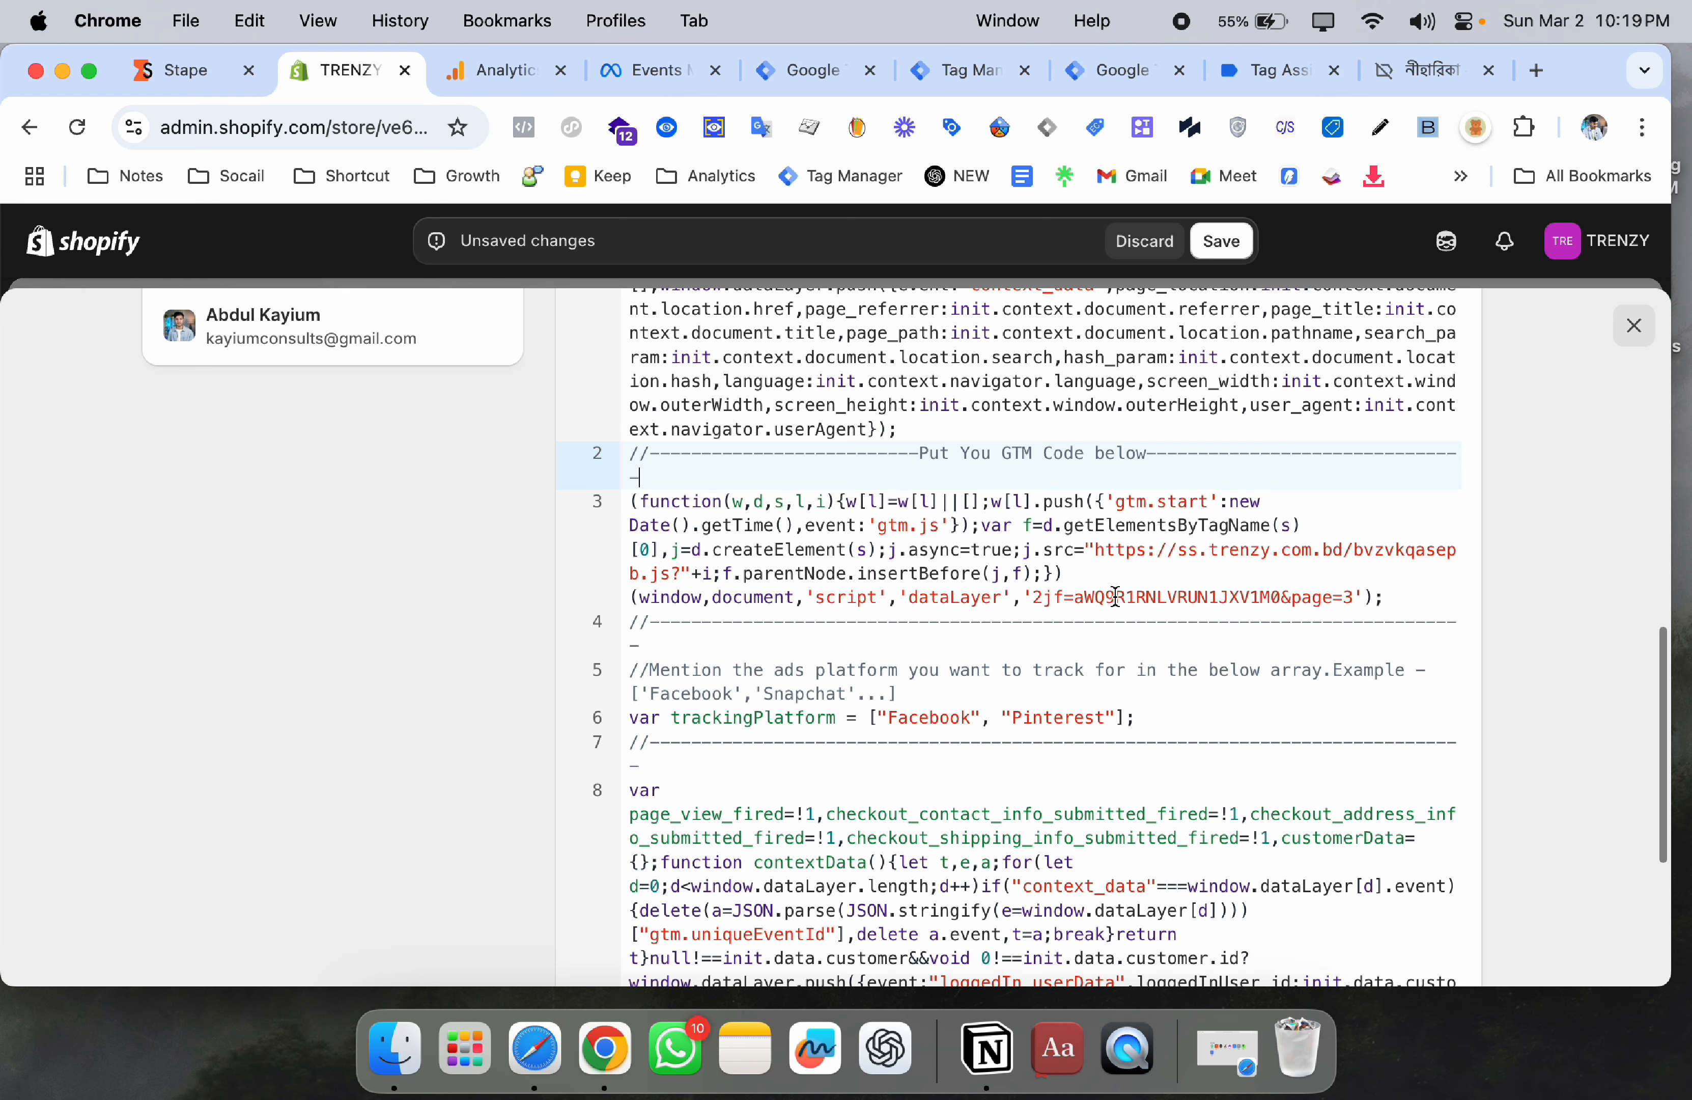
pyautogui.click(1224, 243)
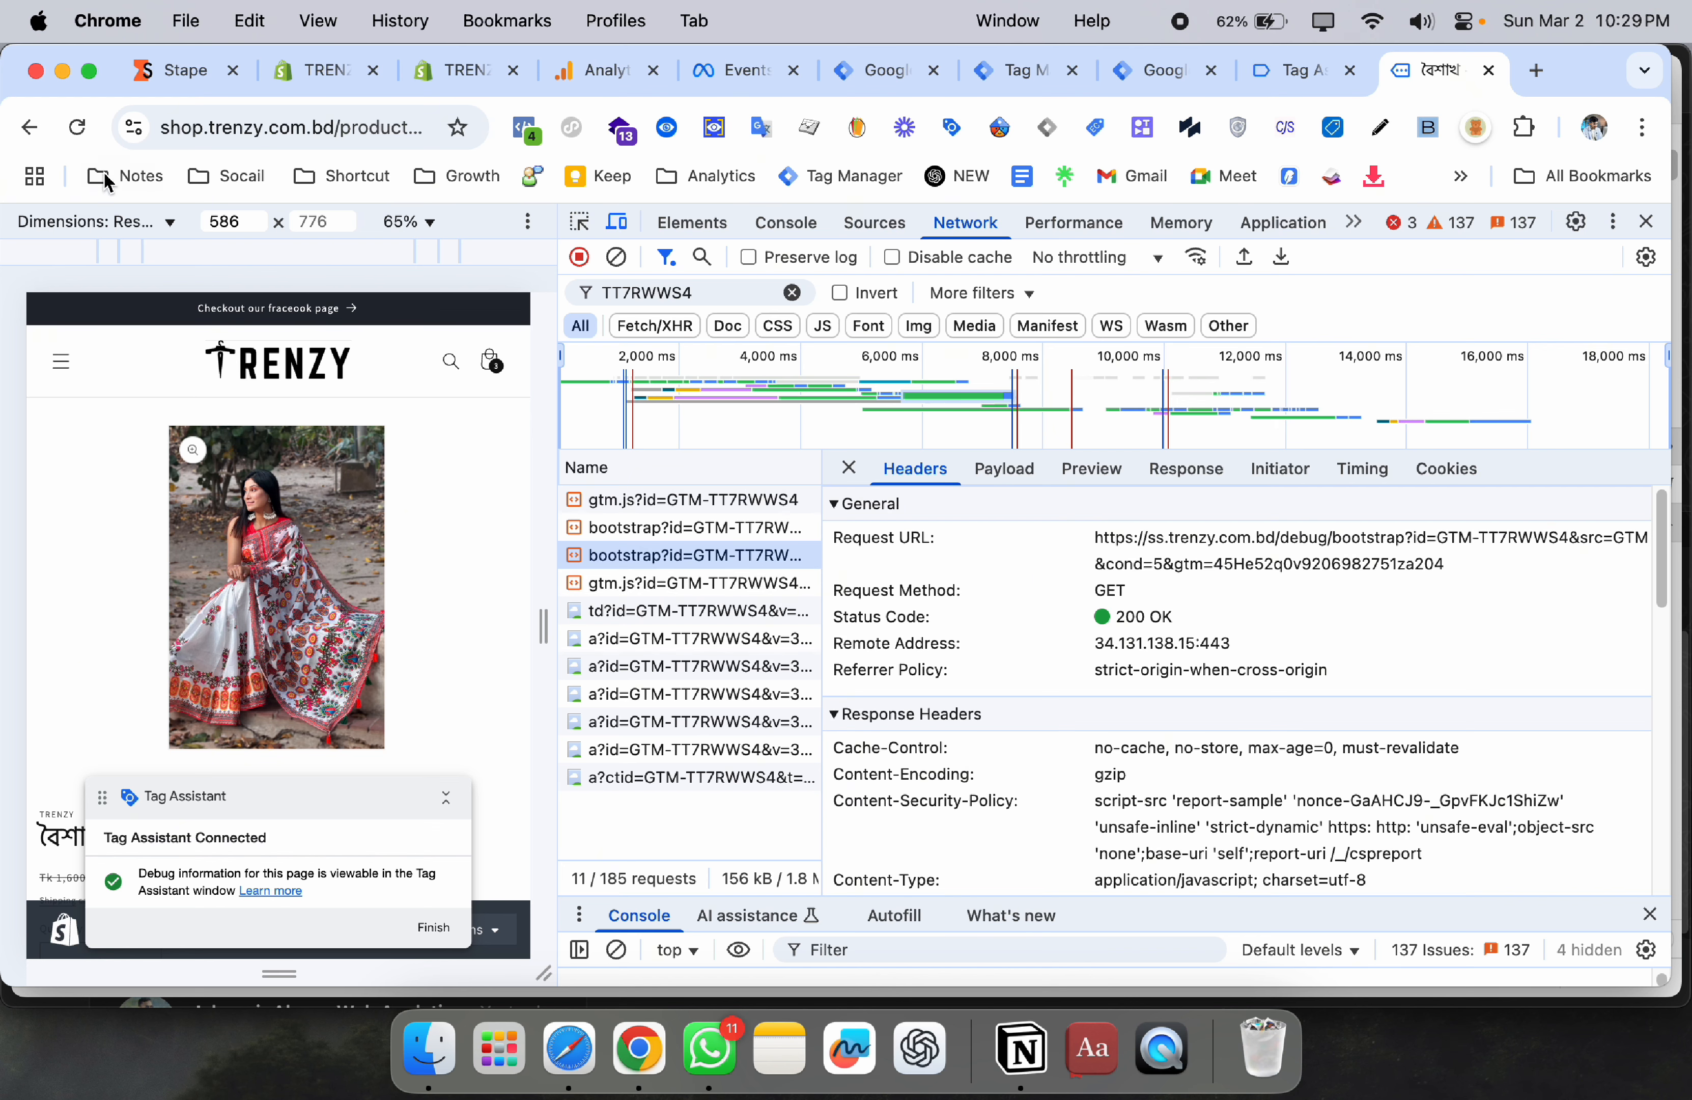
# - Reload the product page to refresh its network requests filtered by TT7RWWS4
pyautogui.click(92, 128)
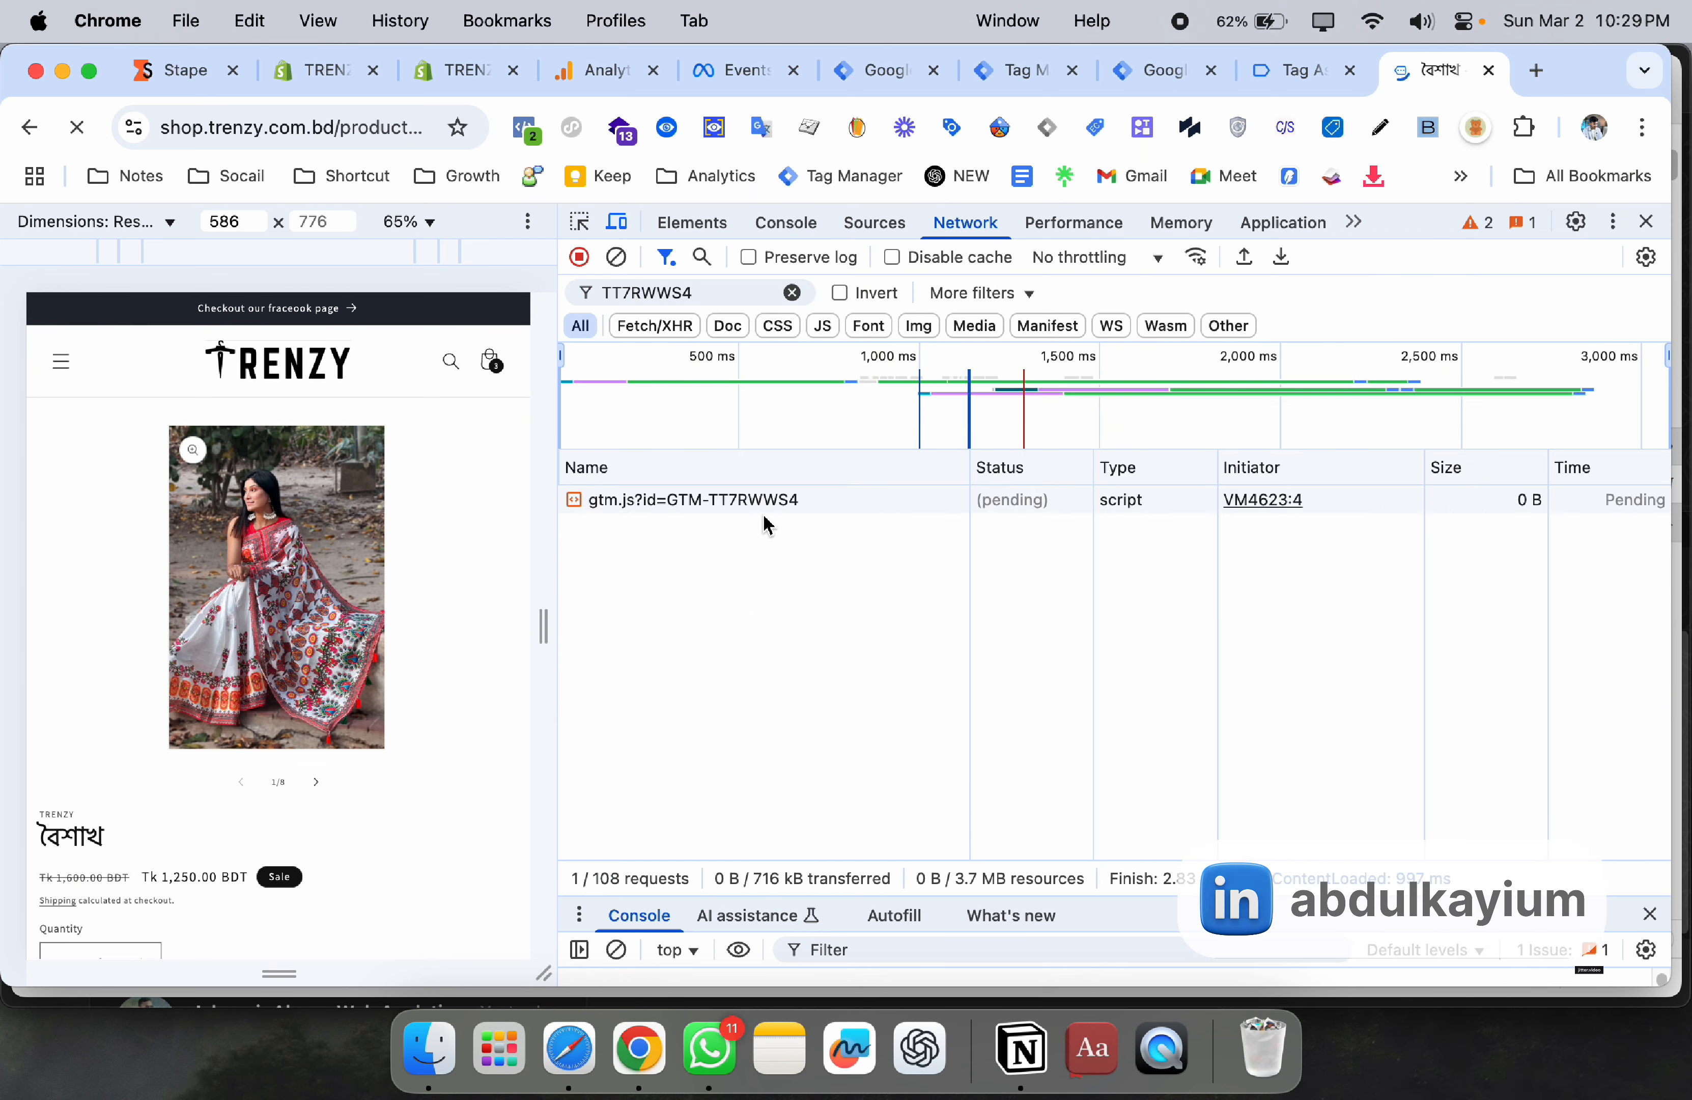
pyautogui.scroll(-15, 427, 555)
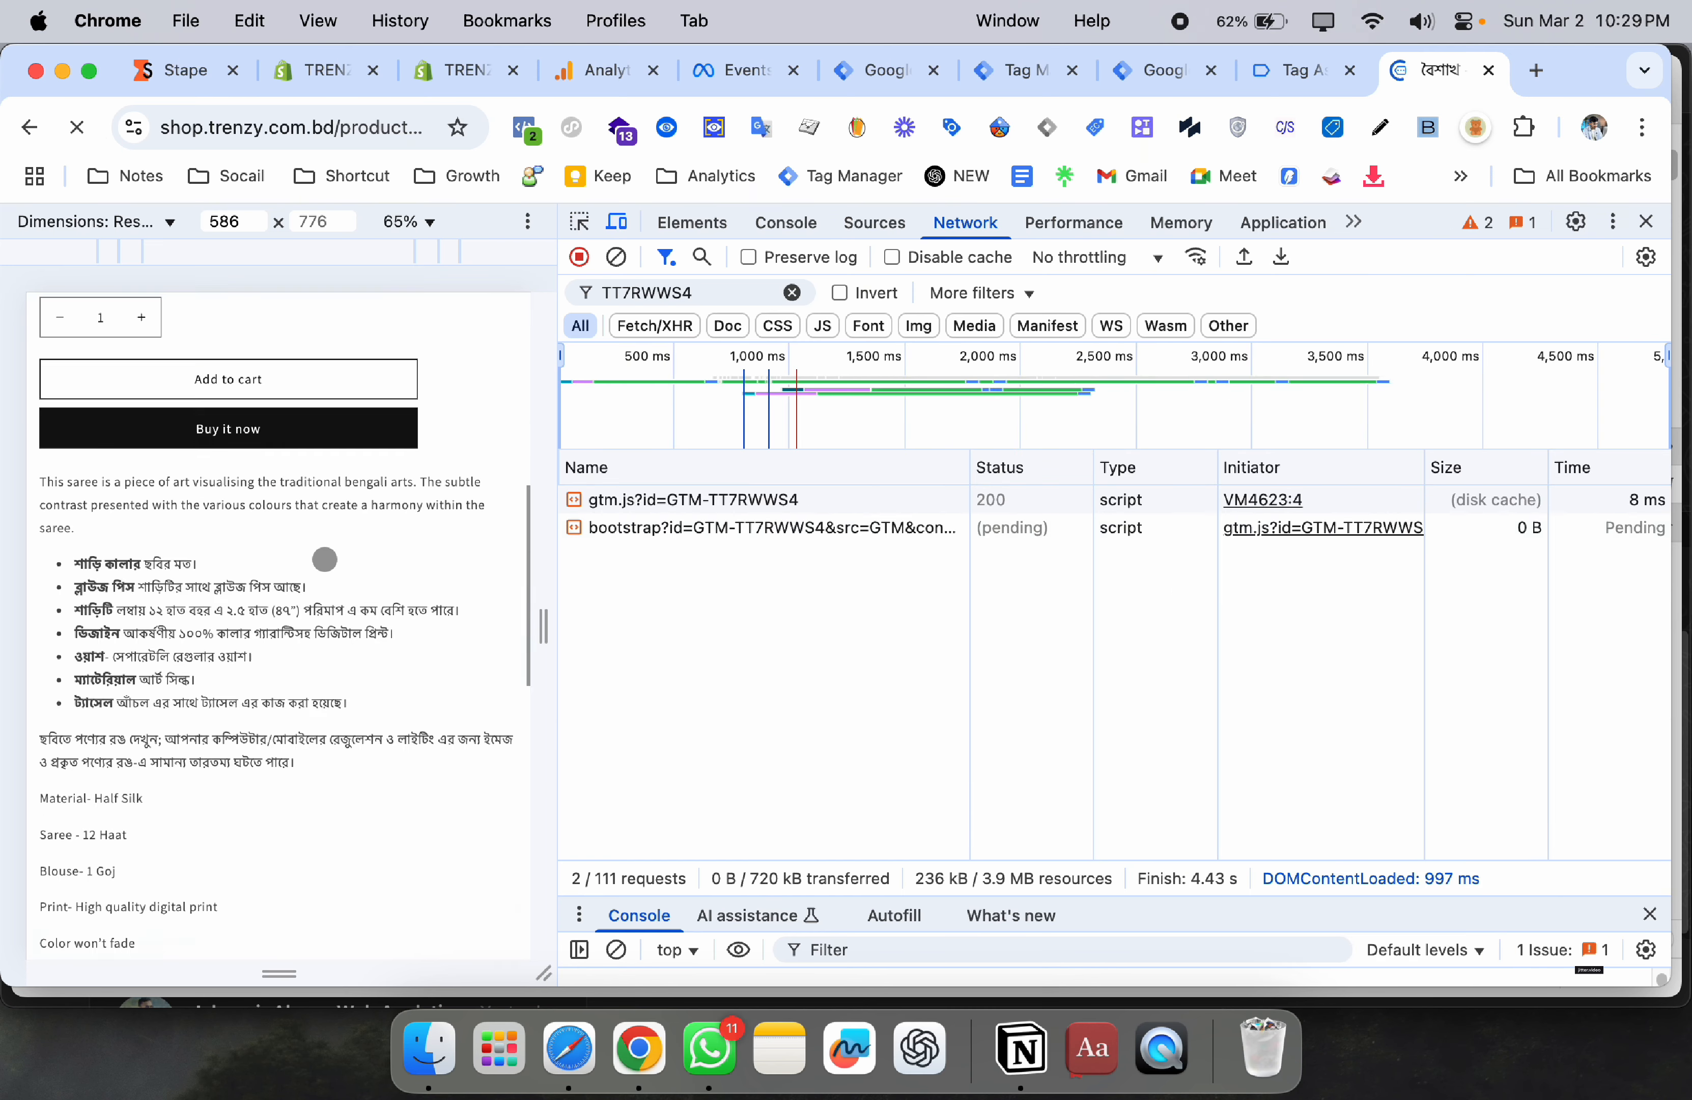
pyautogui.scroll(15, 330, 557)
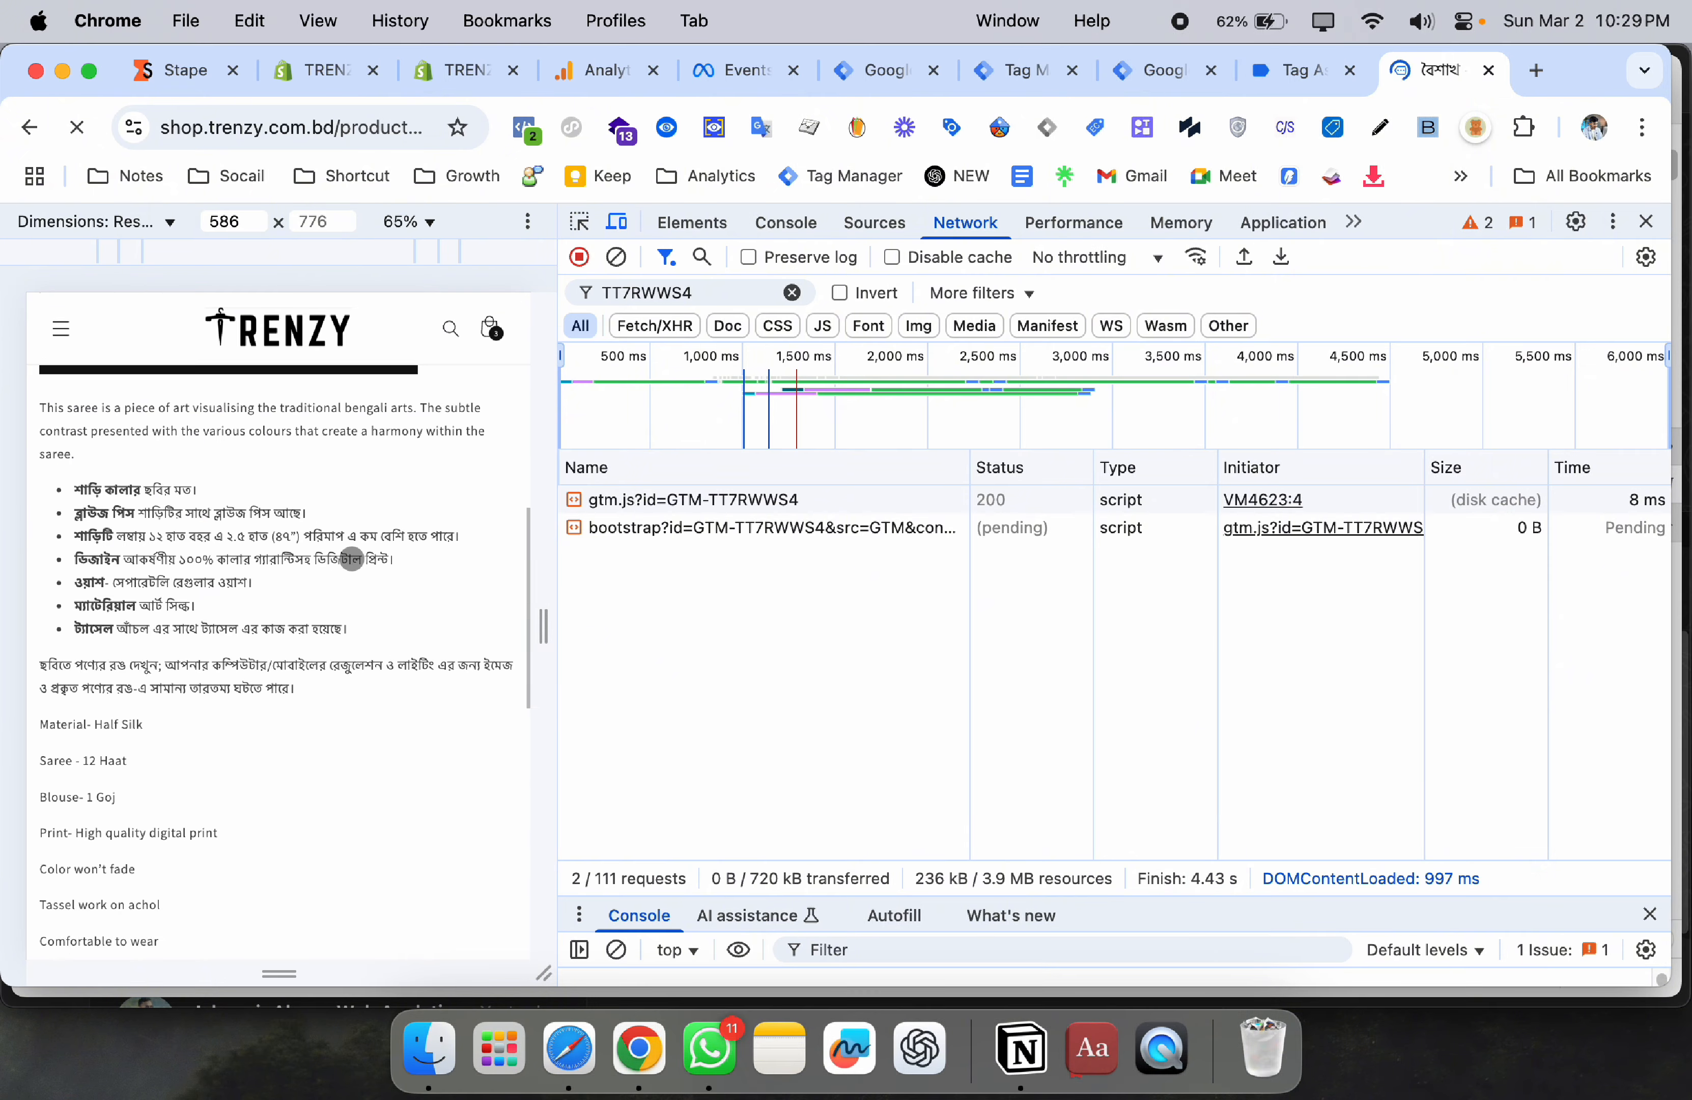
# - Examine the request URLs of the bootstrap calls to see which domain serves them, and close the inspector
pyautogui.click(713, 529)
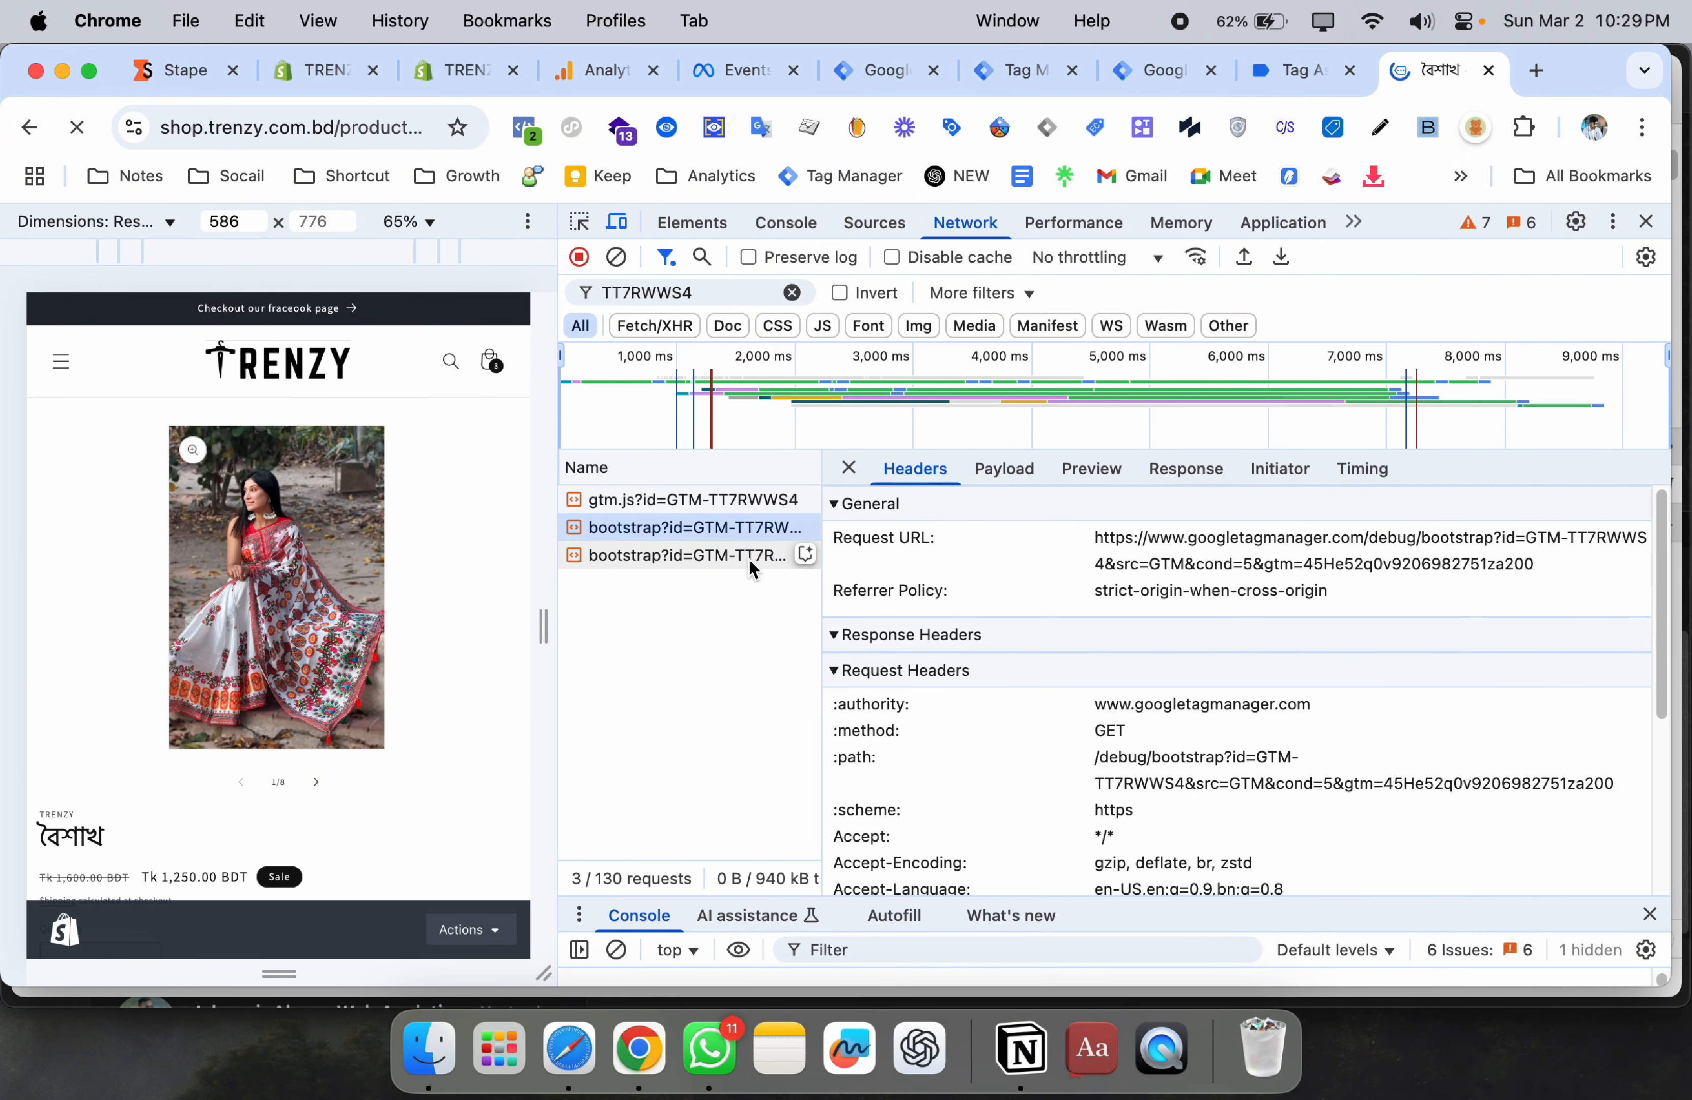
pyautogui.click(748, 556)
pyautogui.click(757, 527)
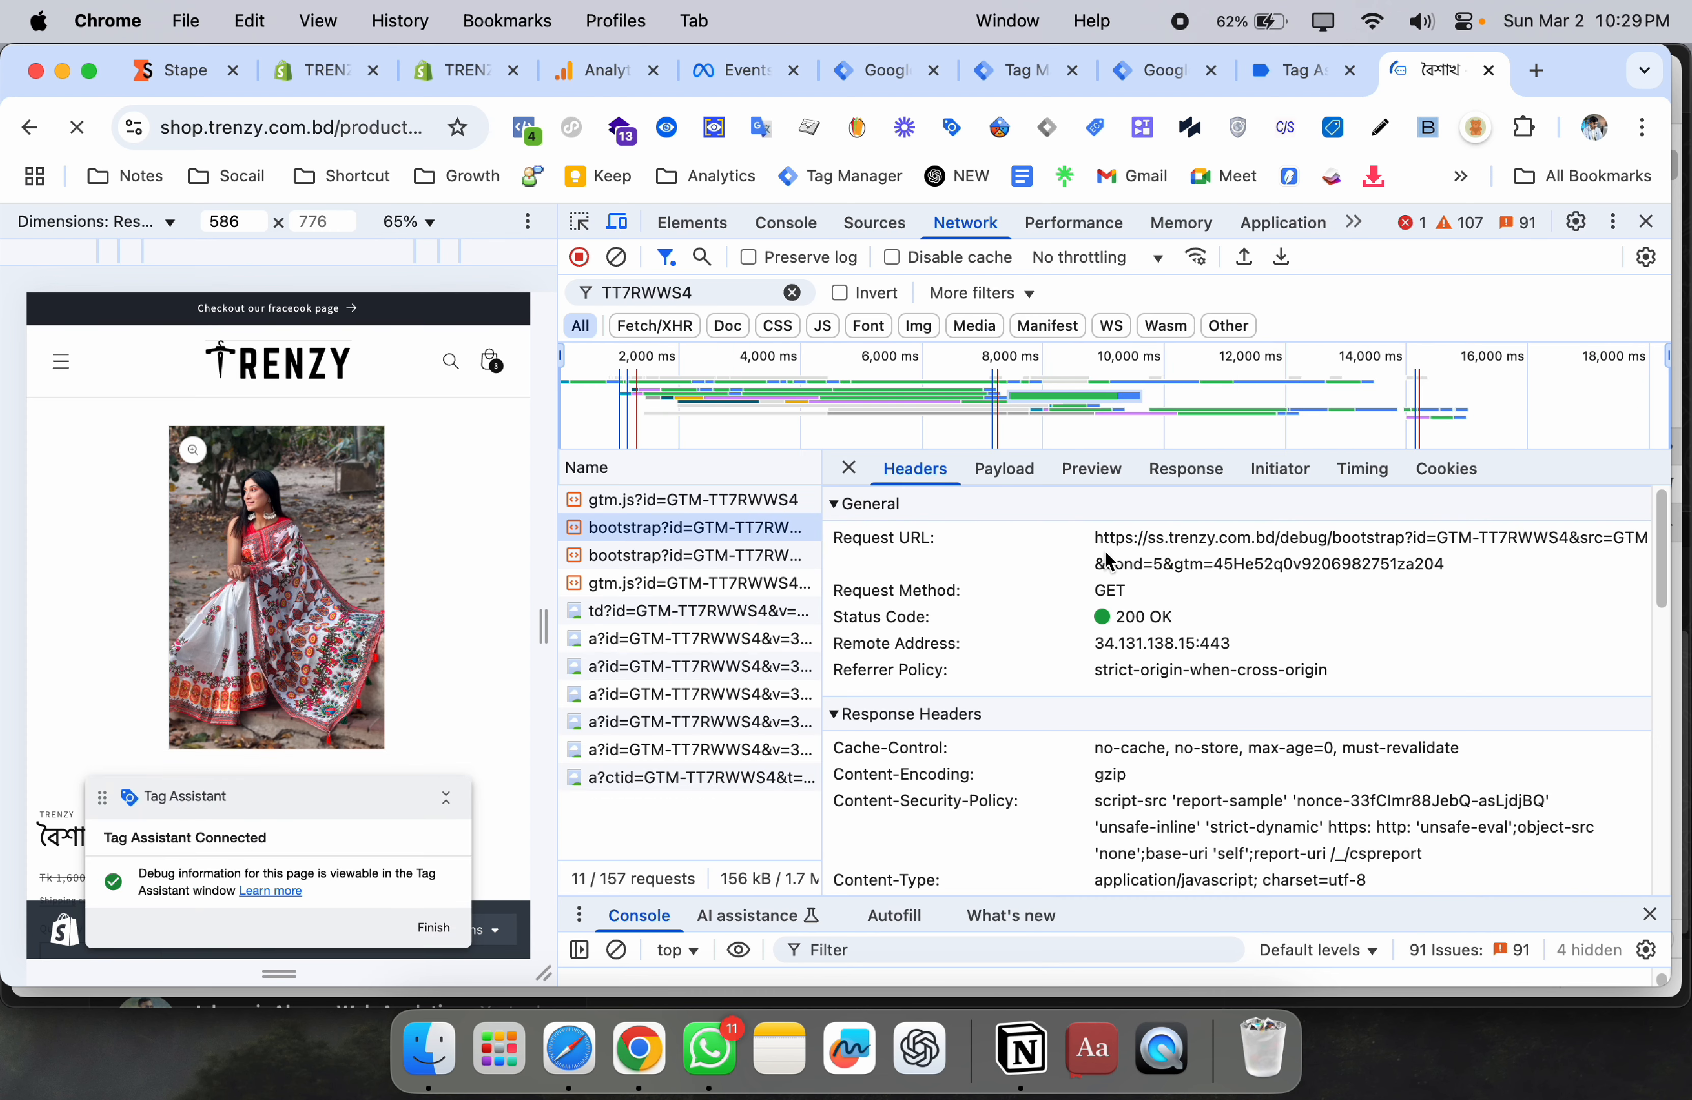
pyautogui.moveTo(1103, 569); pyautogui.dragTo(1253, 548)
pyautogui.click(1254, 549)
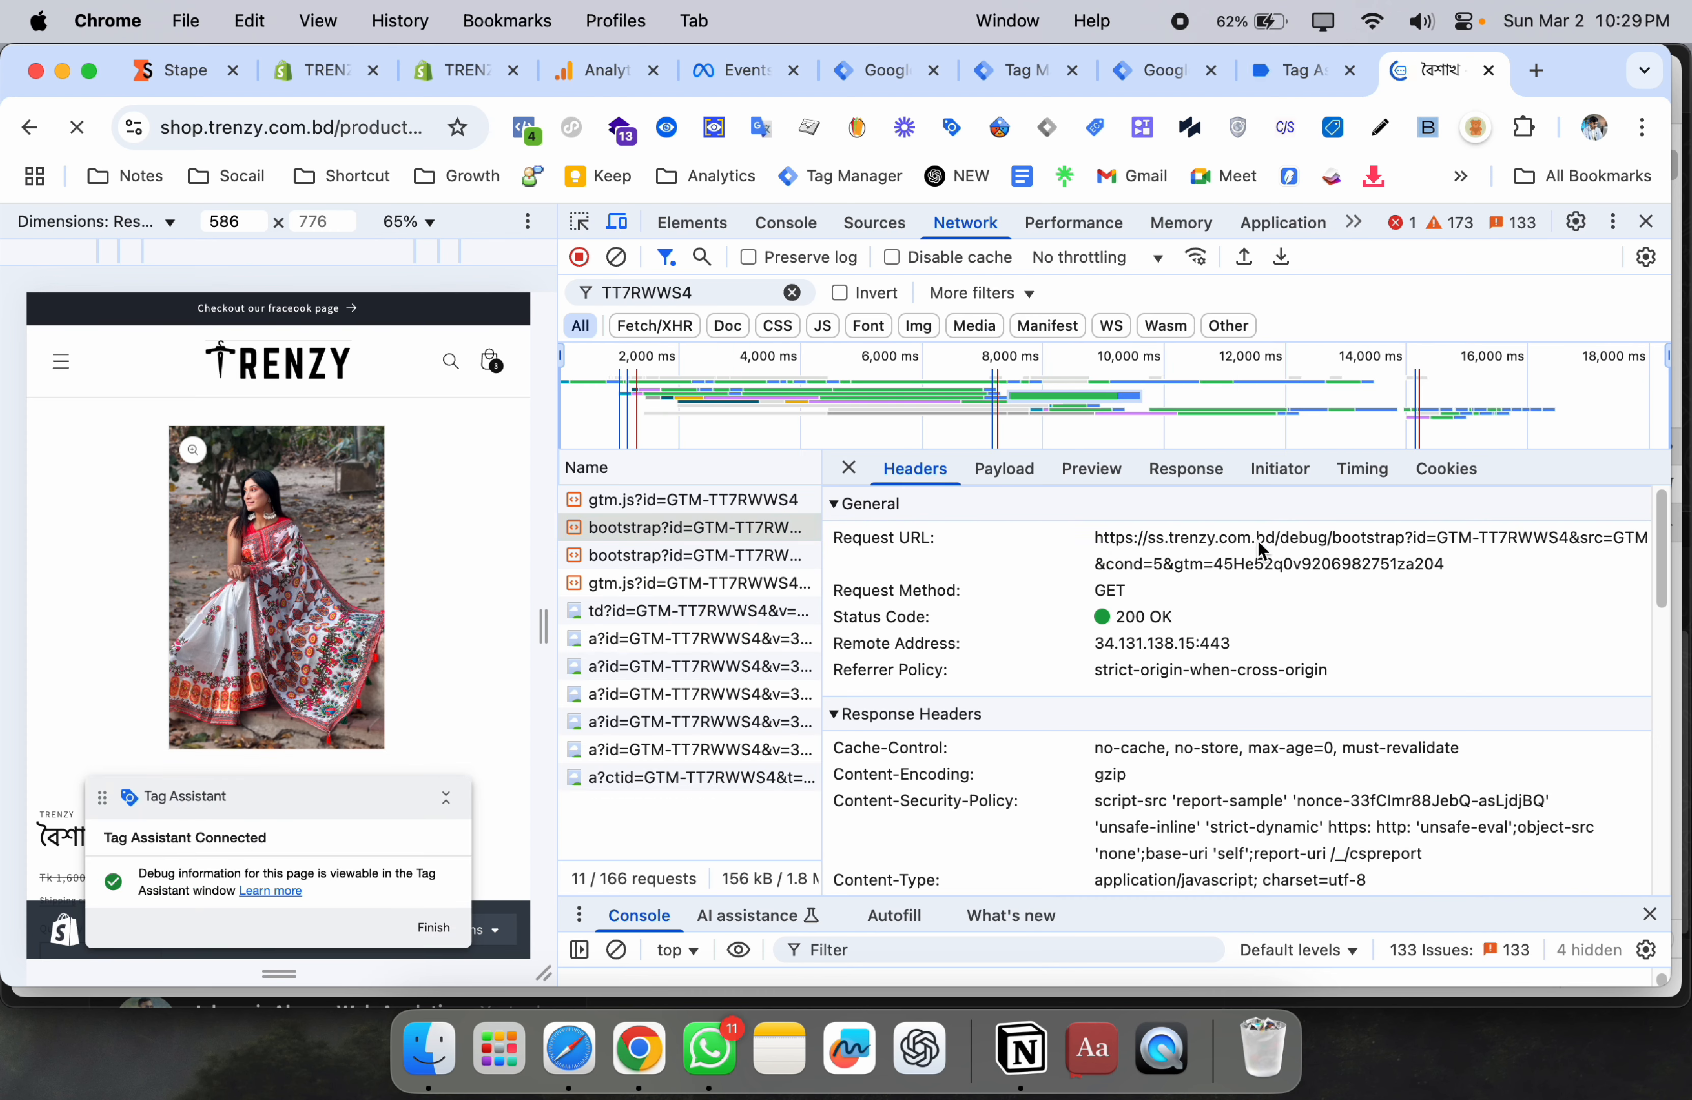
pyautogui.click(1559, 547)
pyautogui.moveTo(1559, 546); pyautogui.dragTo(1535, 548)
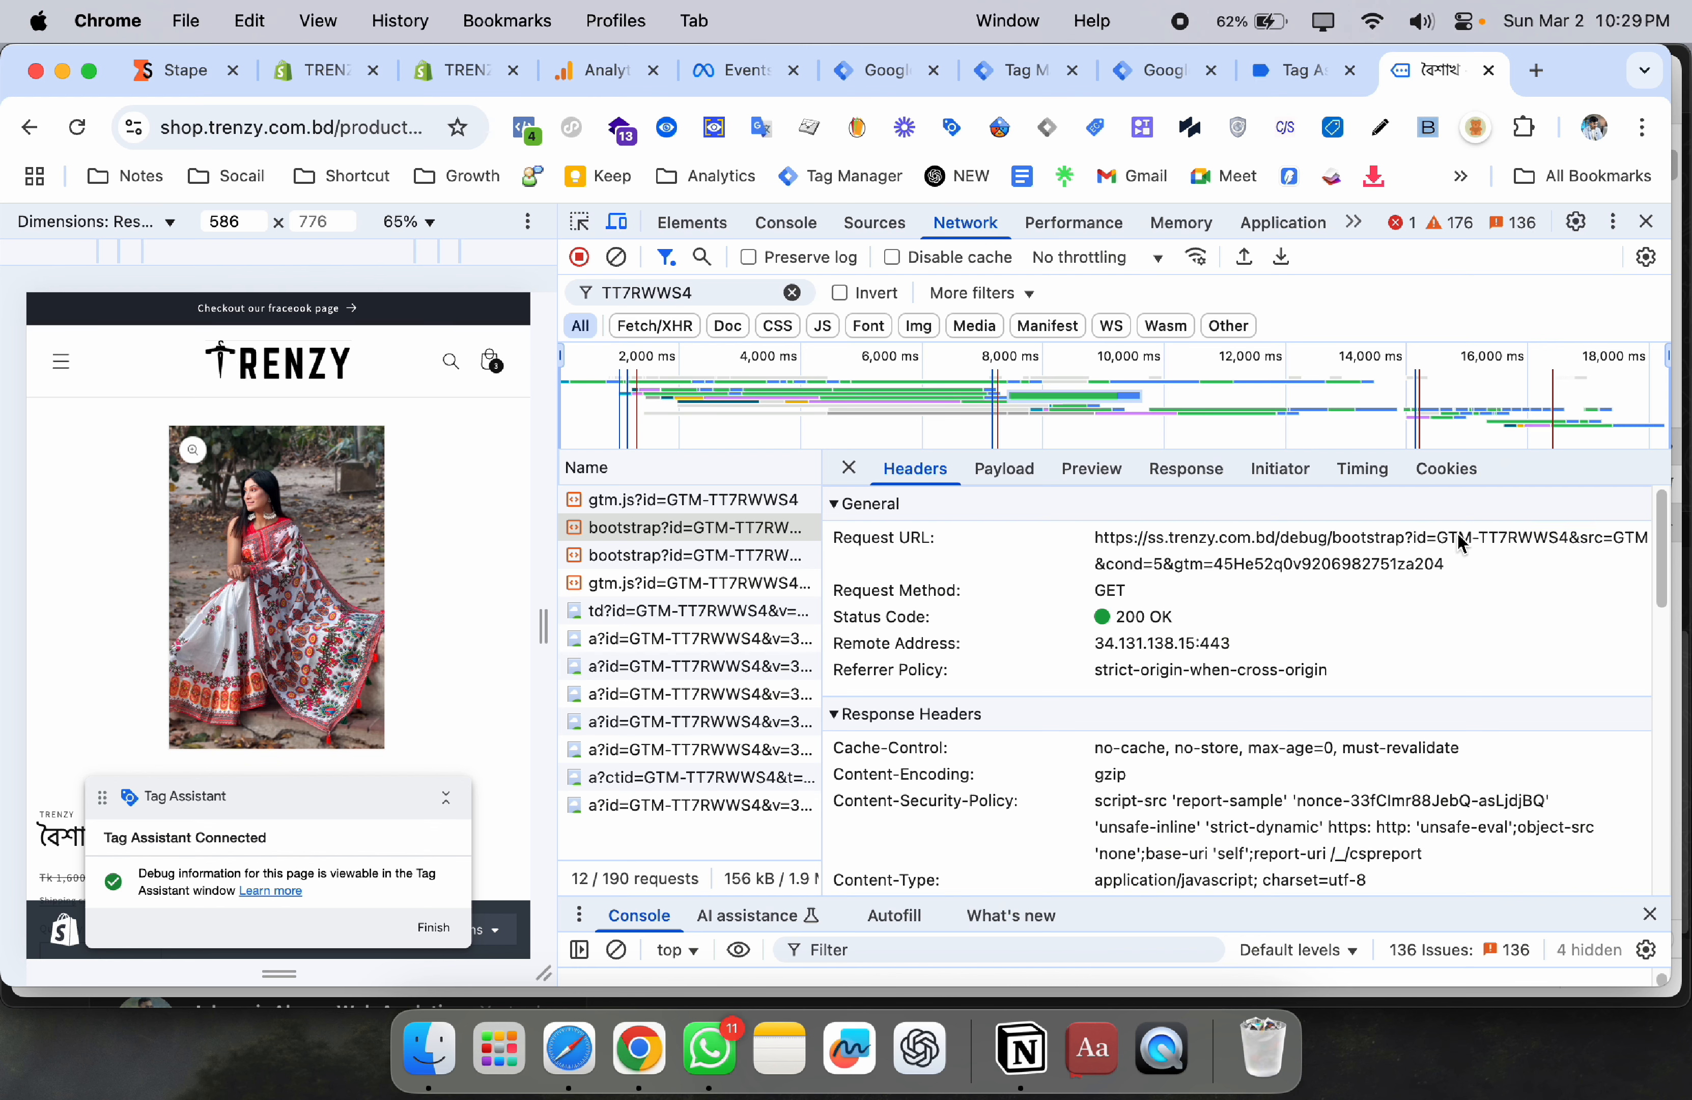
pyautogui.moveTo(1171, 543); pyautogui.dragTo(1309, 548)
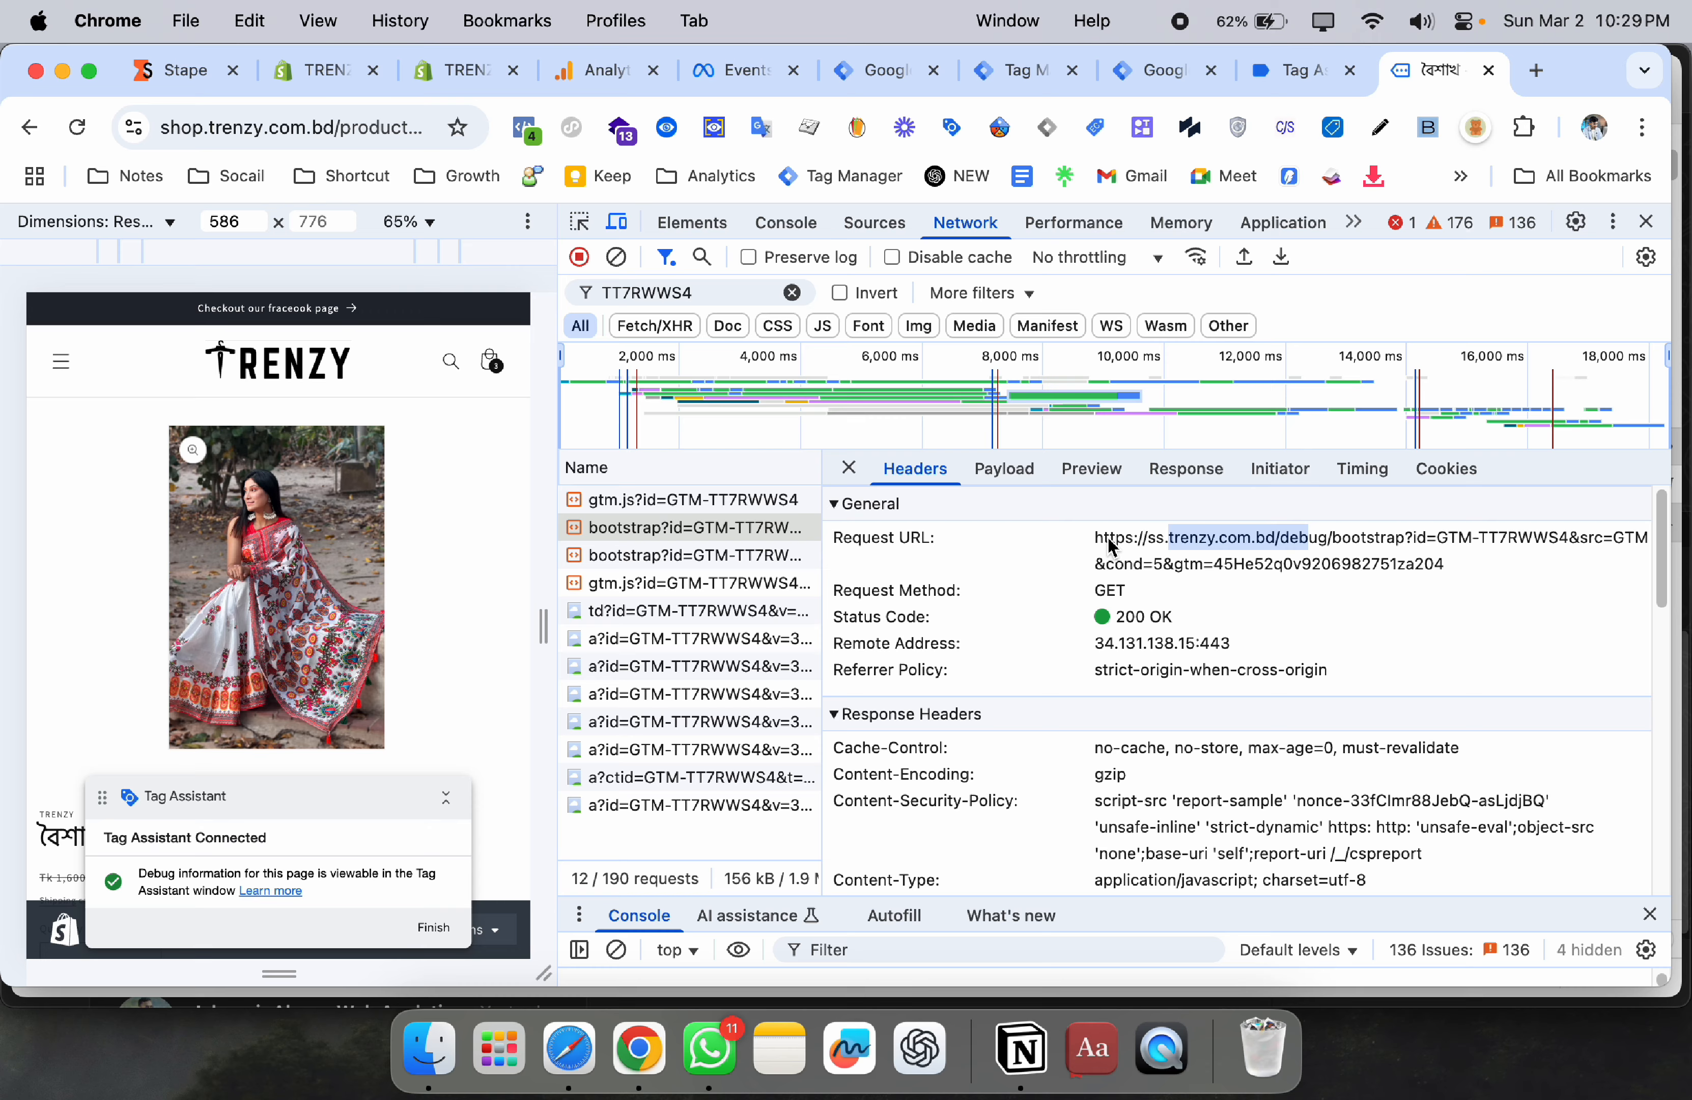
pyautogui.click(1647, 221)
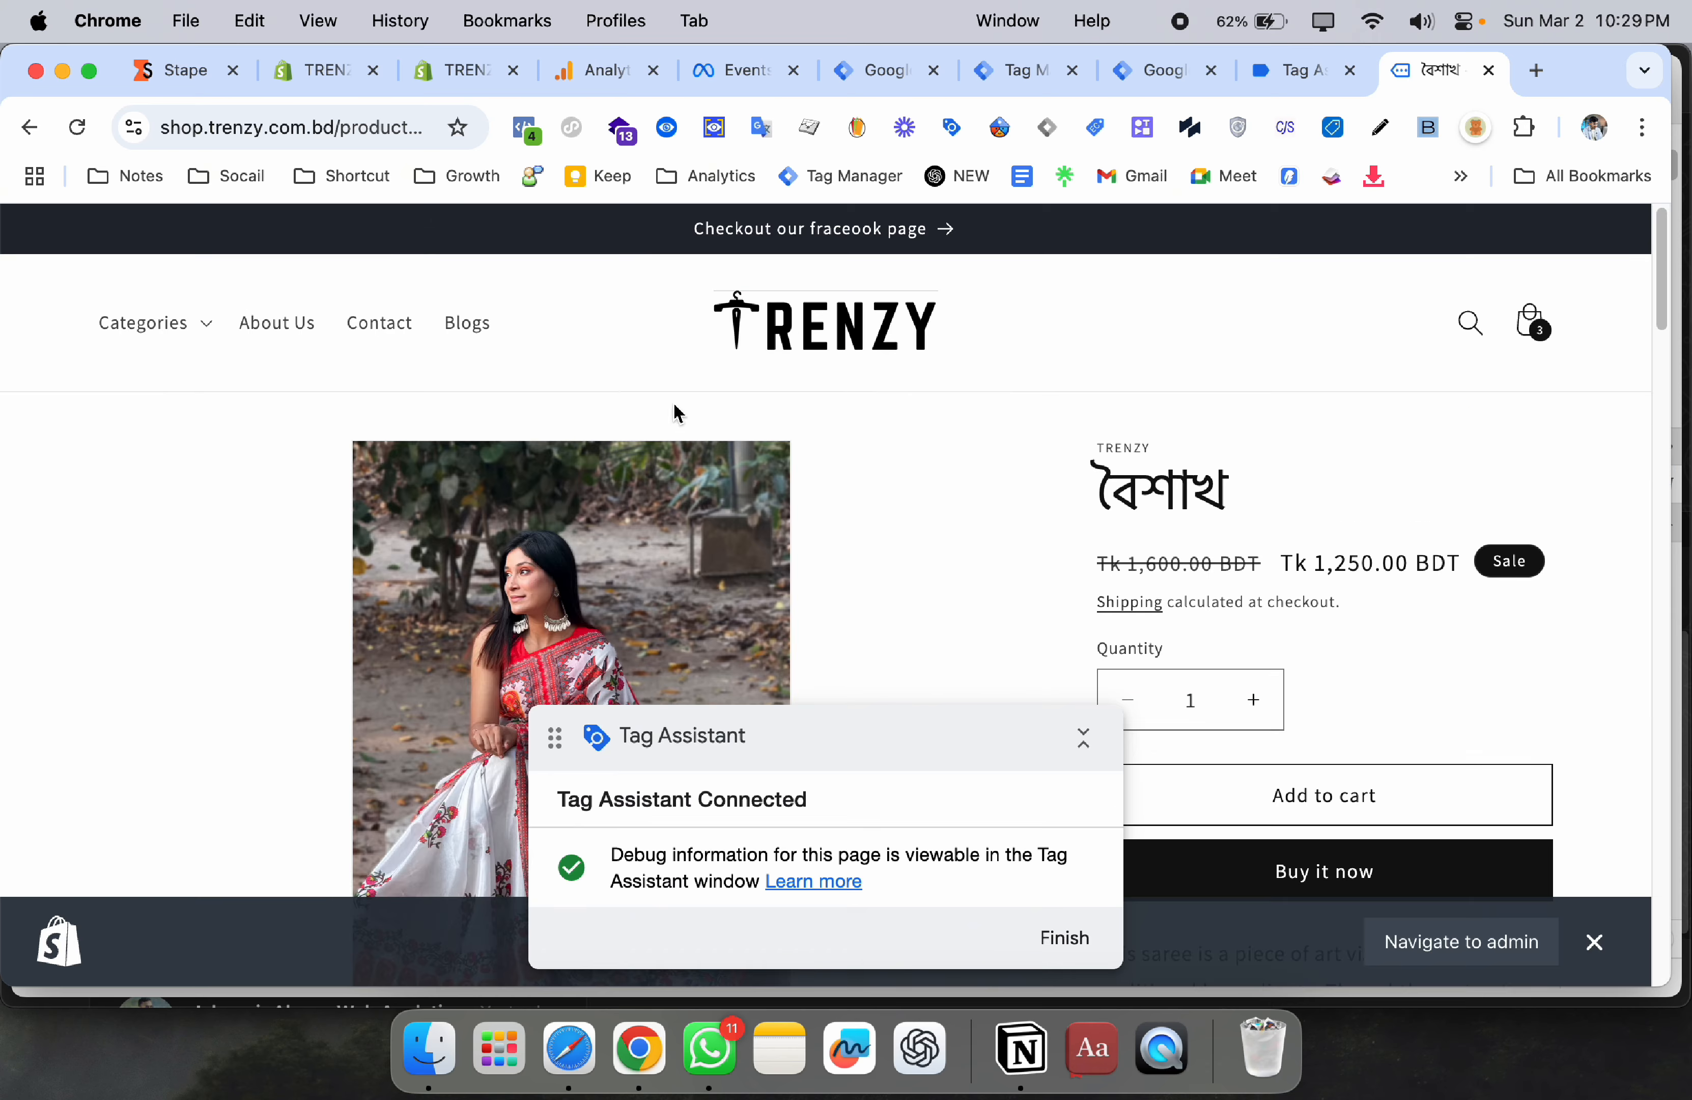
pyautogui.scroll(-10, 674, 411)
pyautogui.scroll(5, 661, 398)
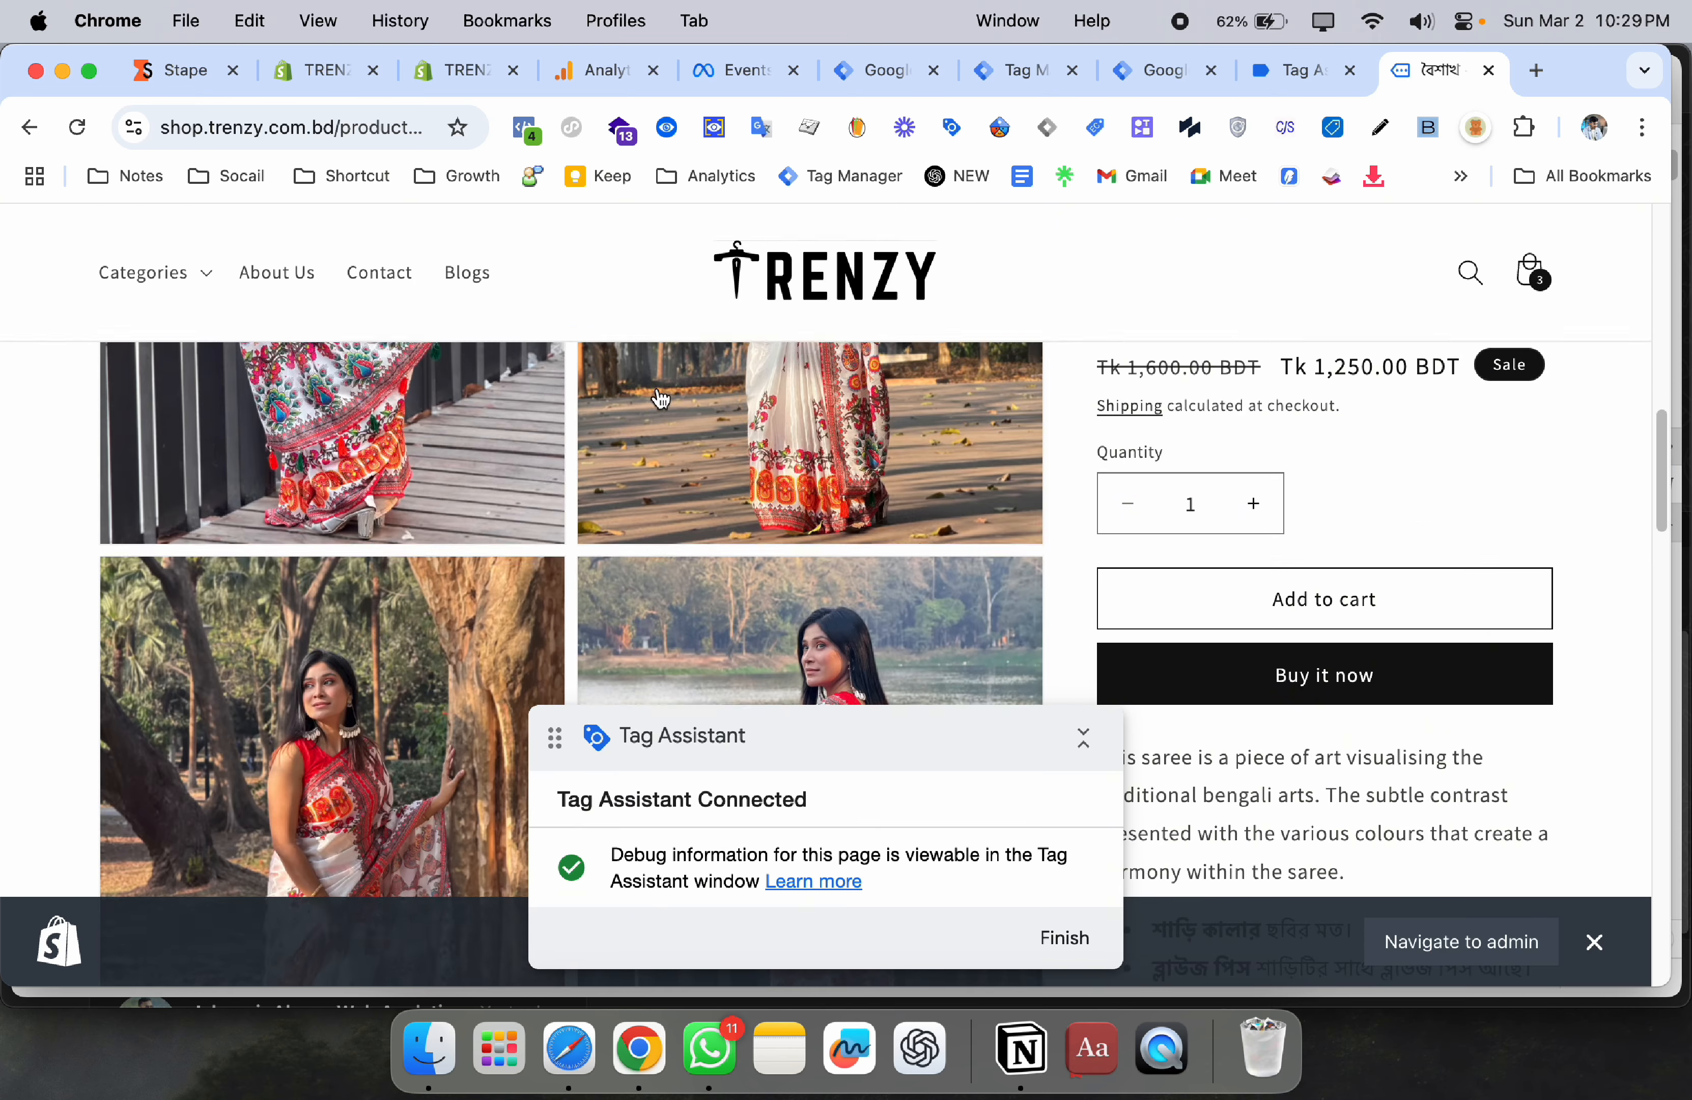
pyautogui.scroll(-3, 660, 398)
pyautogui.scroll(-8, 909, 491)
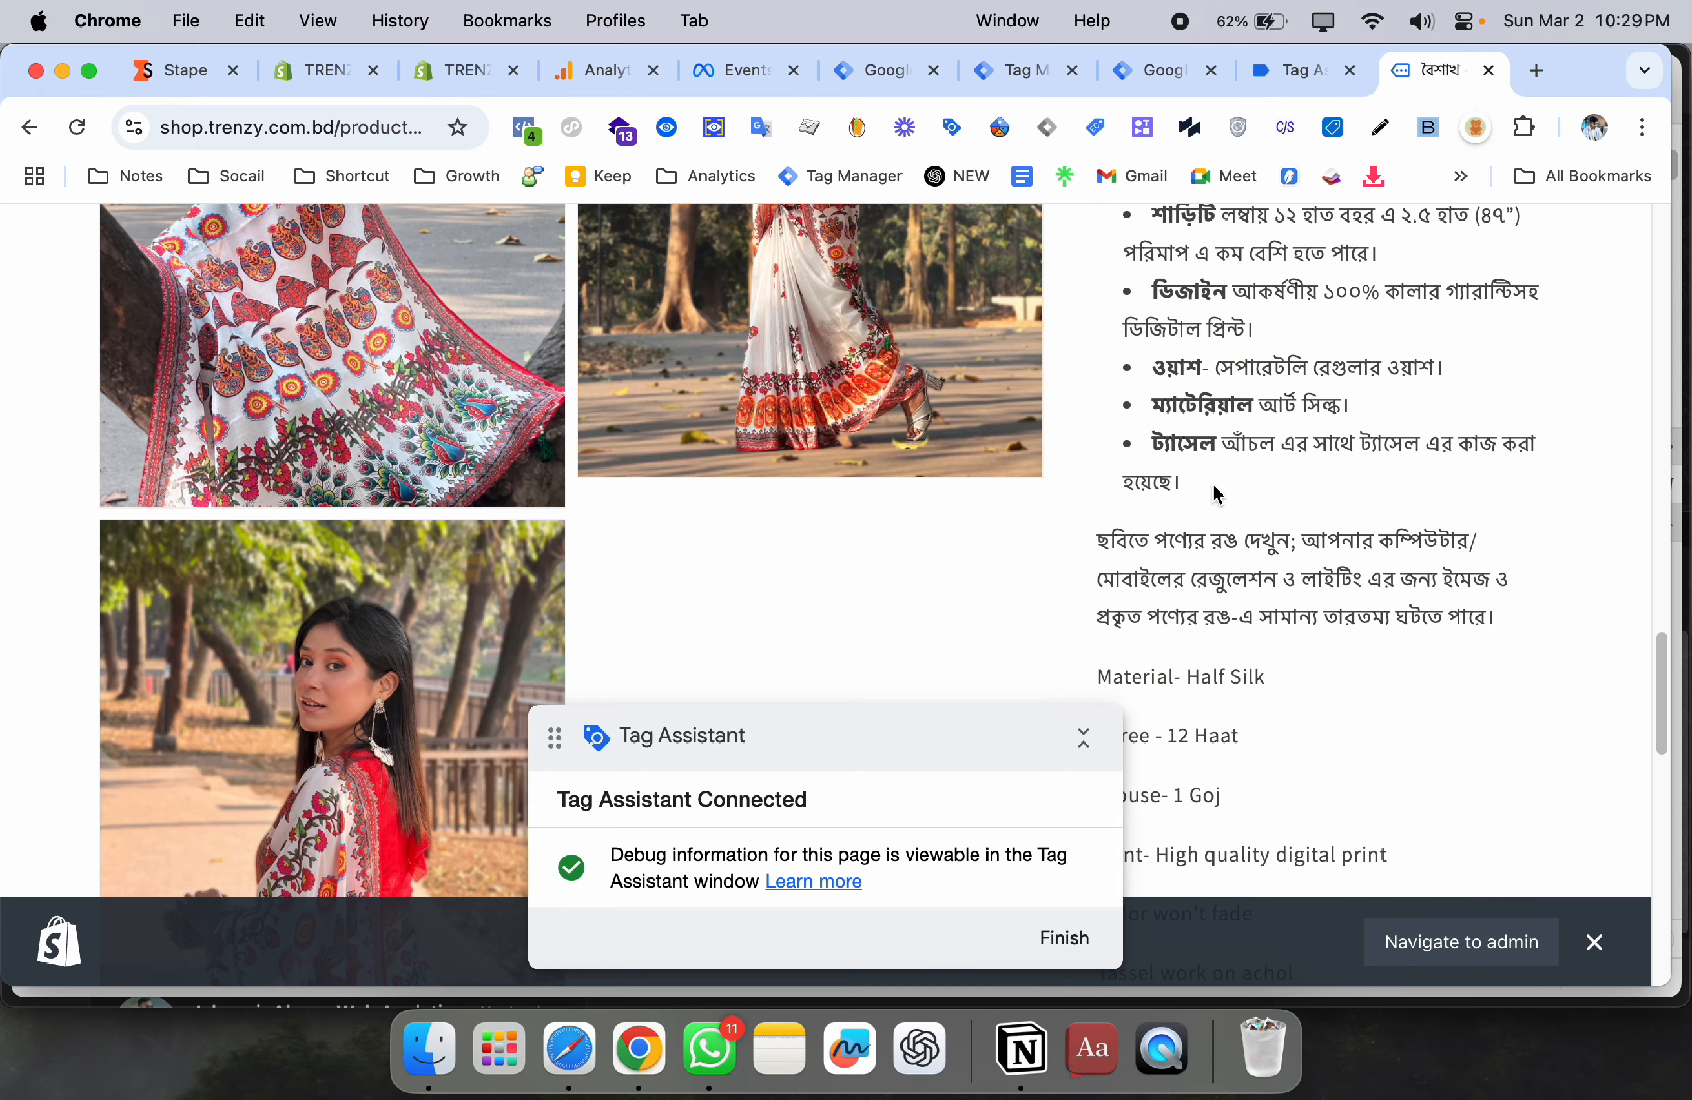
pyautogui.scroll(15, 1217, 378)
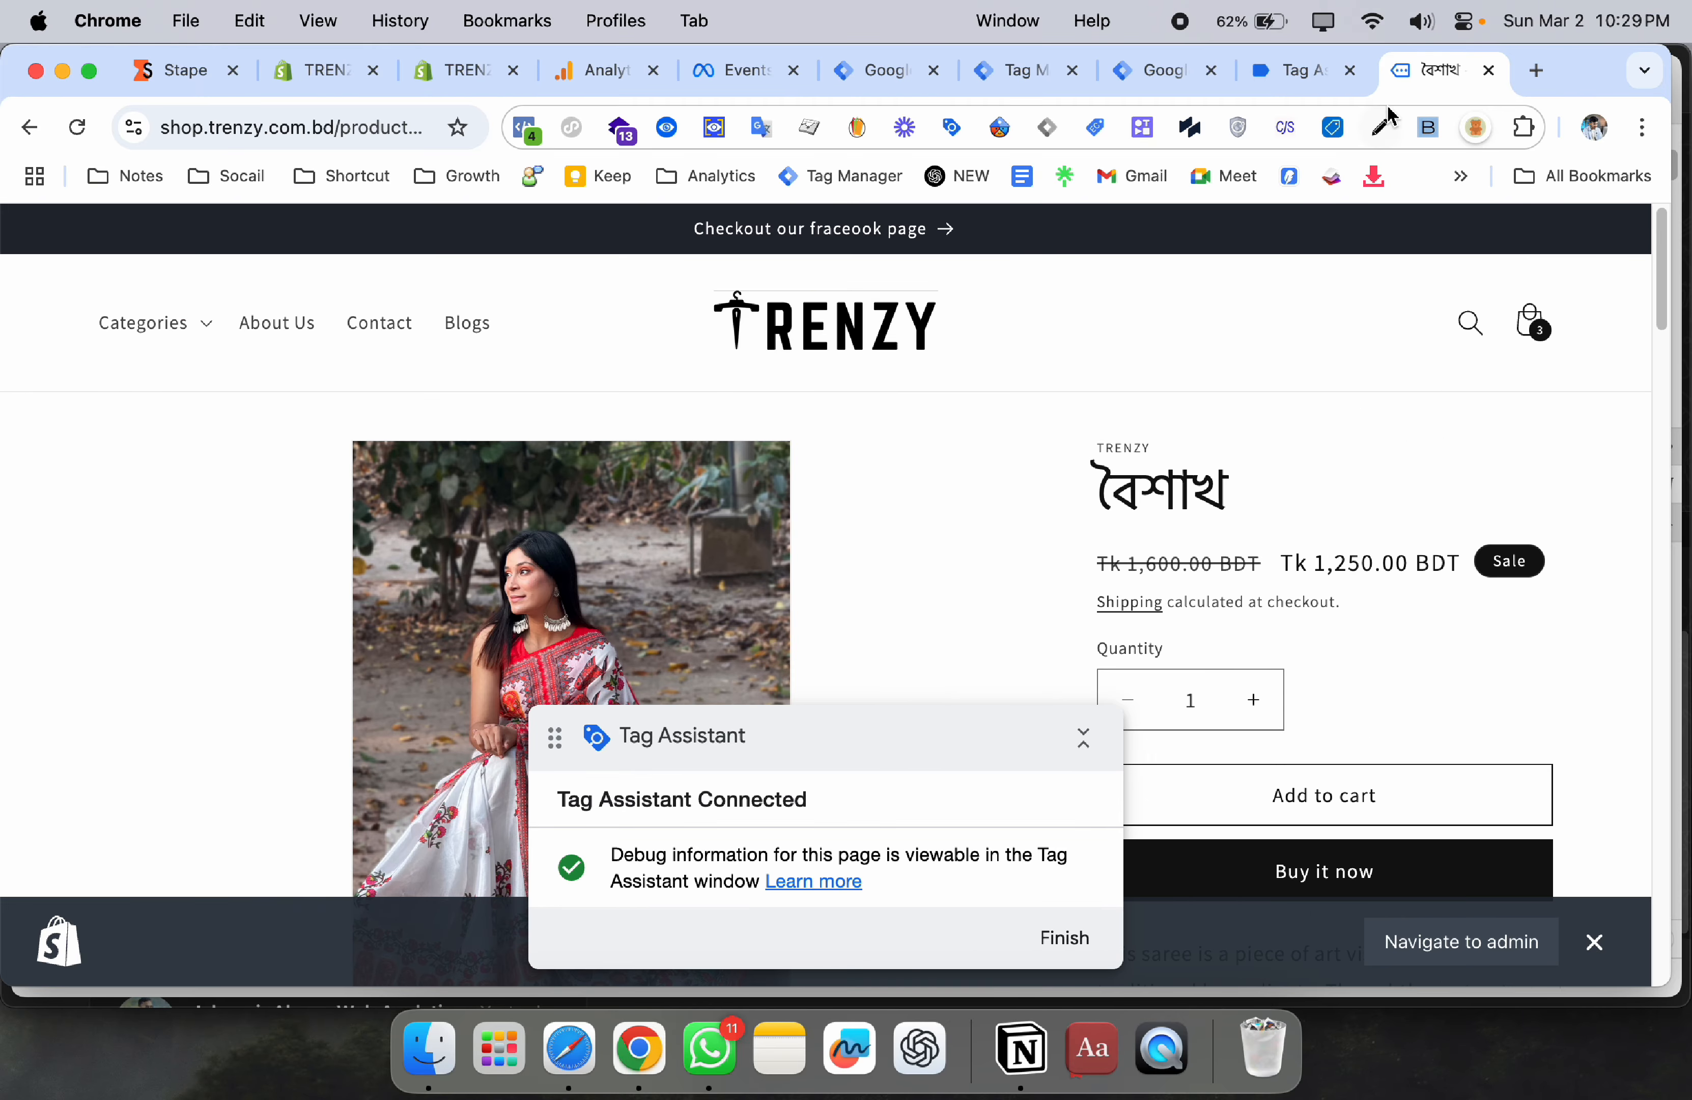